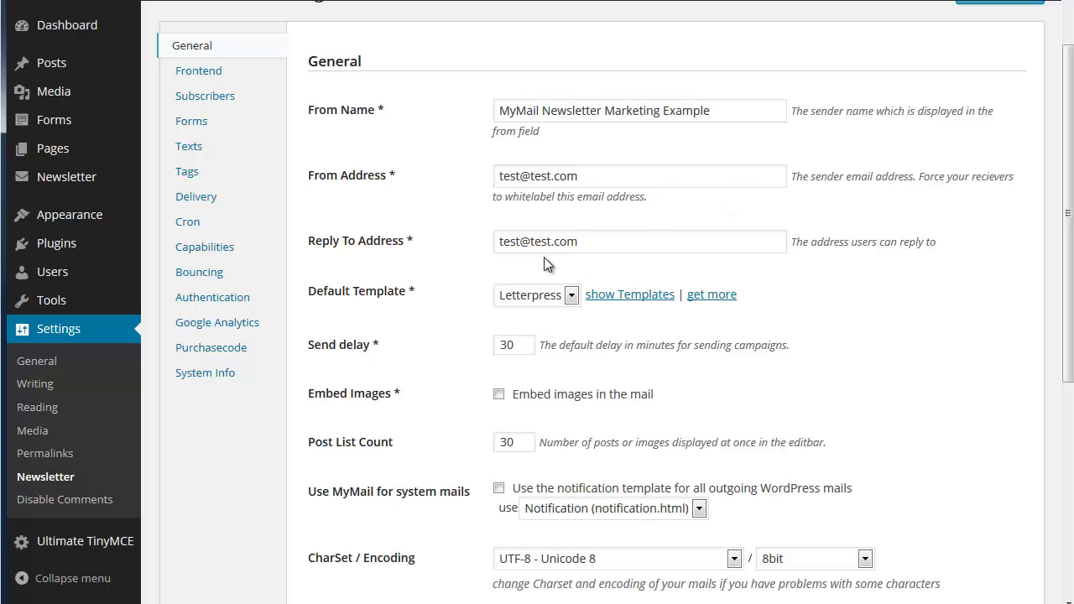
# Choose MyMail as the default template, then bring up the Frontend settings
pyautogui.click(573, 296)
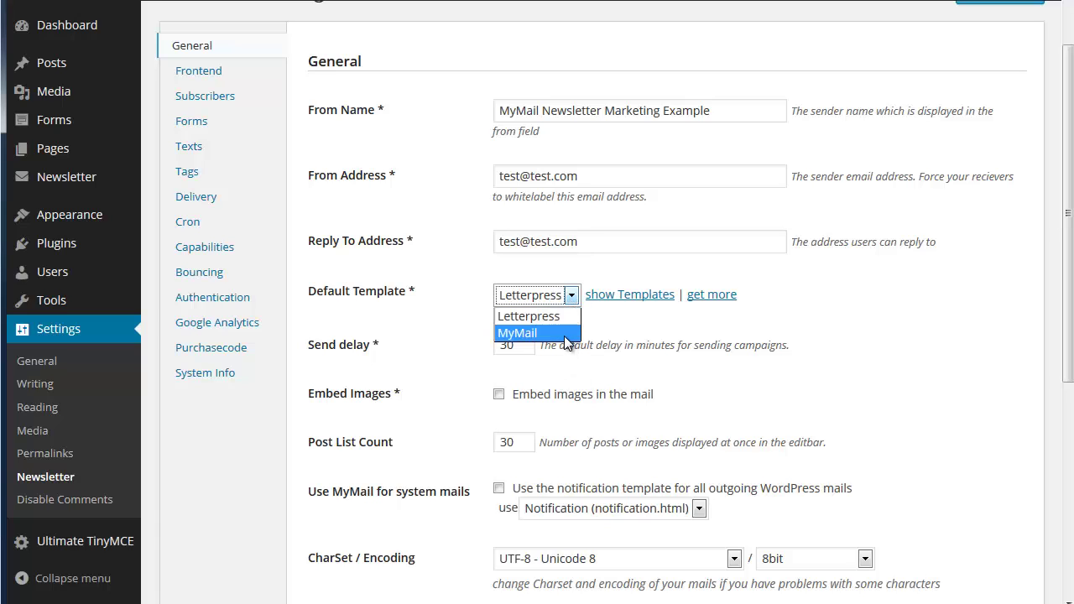
pyautogui.click(566, 334)
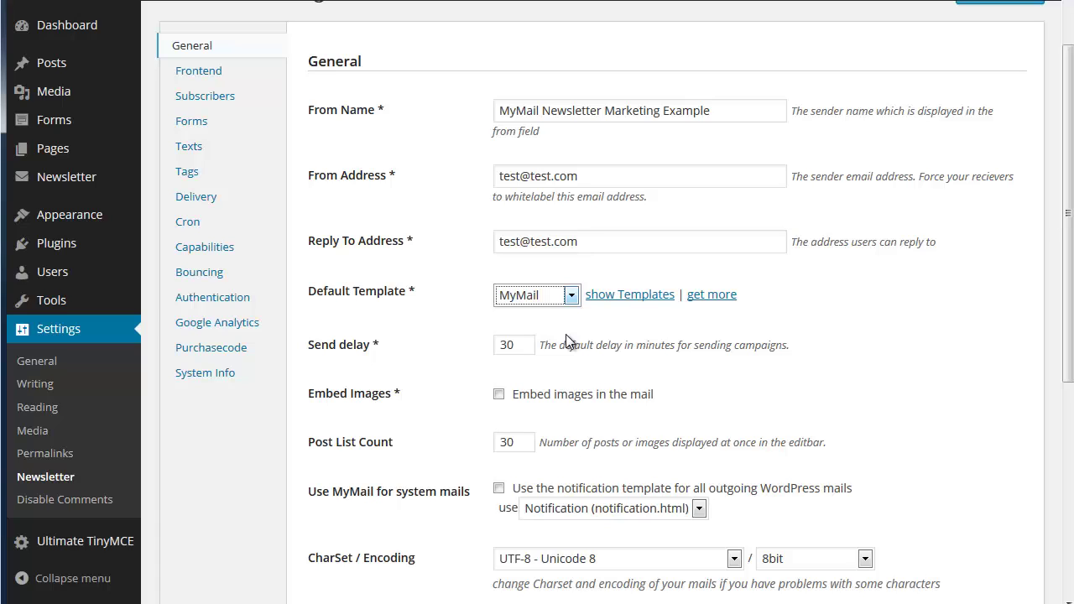
pyautogui.click(570, 297)
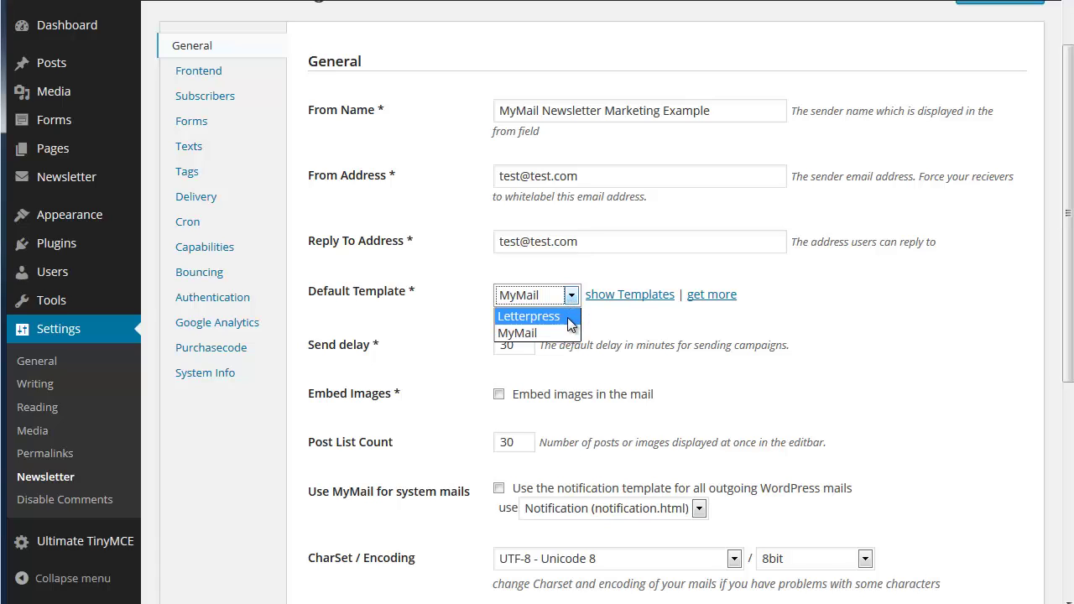
pyautogui.click(602, 316)
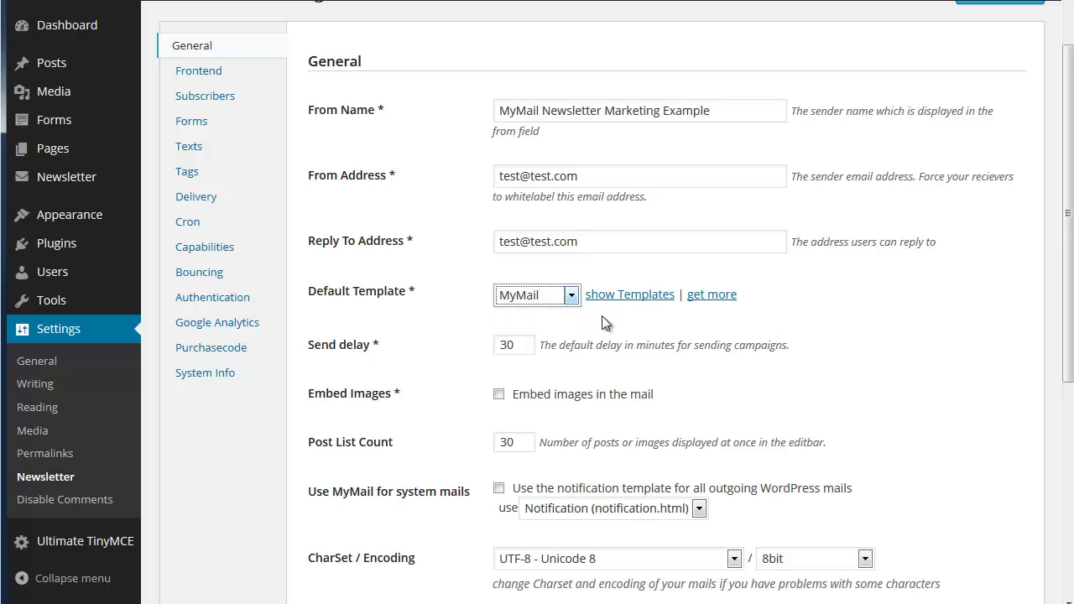
pyautogui.scroll(-2, 602, 315)
pyautogui.scroll(2, 602, 316)
pyautogui.click(196, 74)
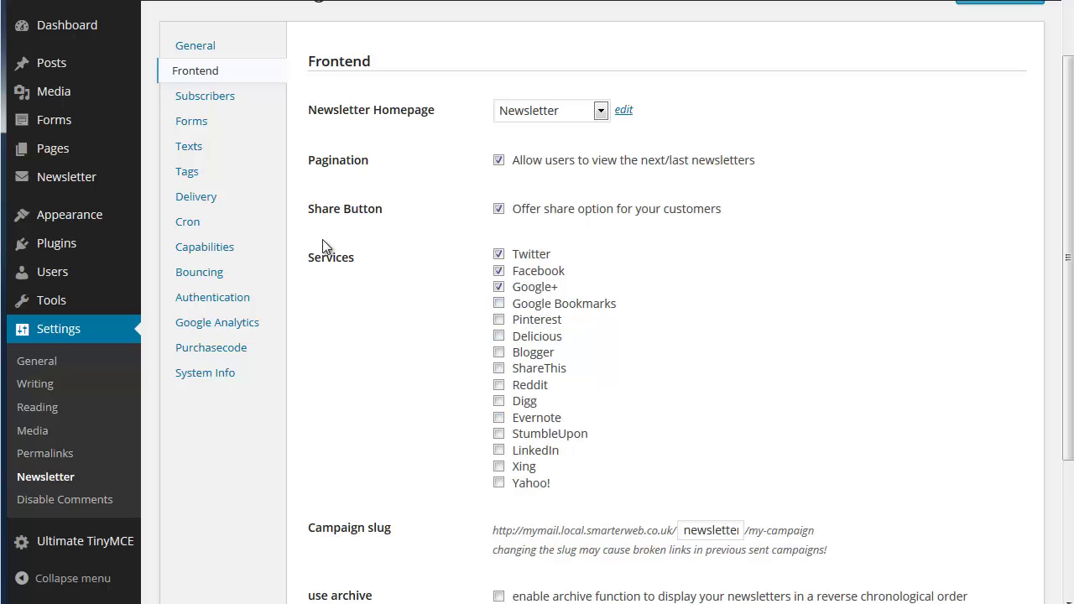
# Step through the Subscribers settings to the Forms section showing the Default Form
pyautogui.click(185, 99)
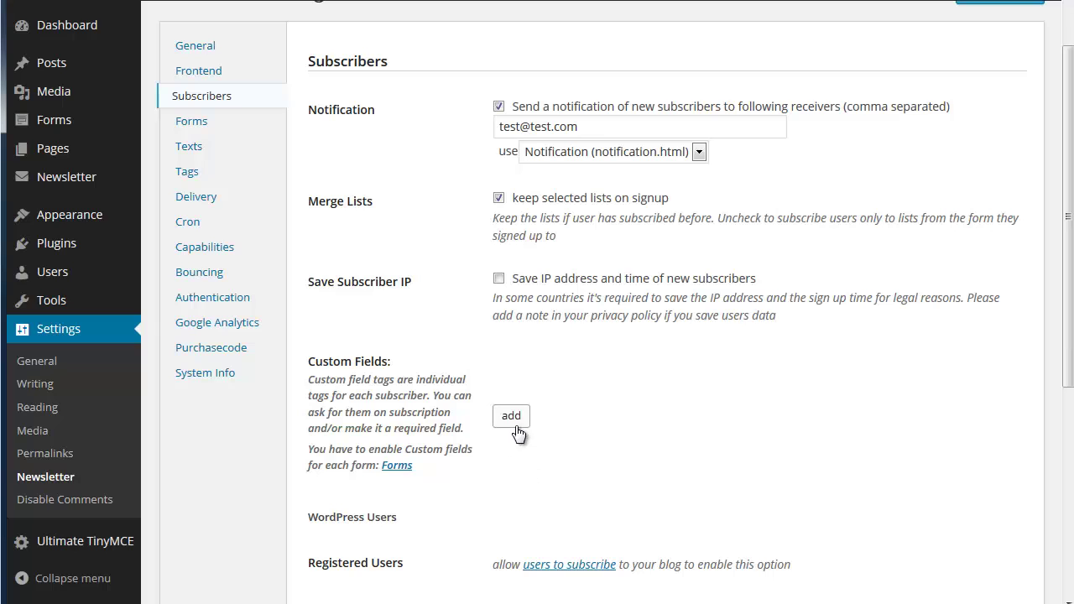
pyautogui.click(187, 123)
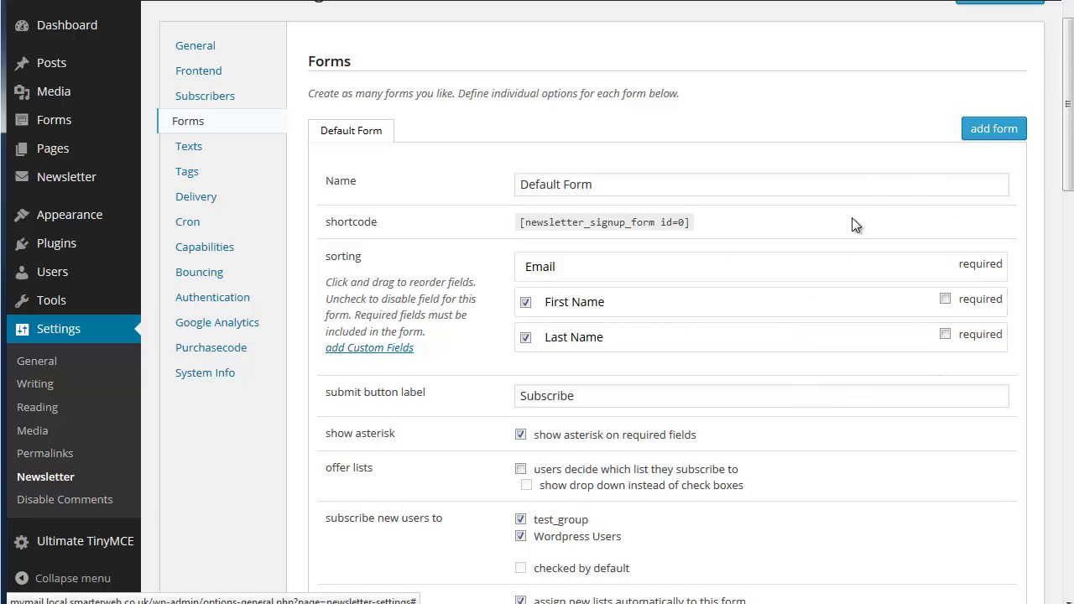
pyautogui.scroll(-2, 841, 221)
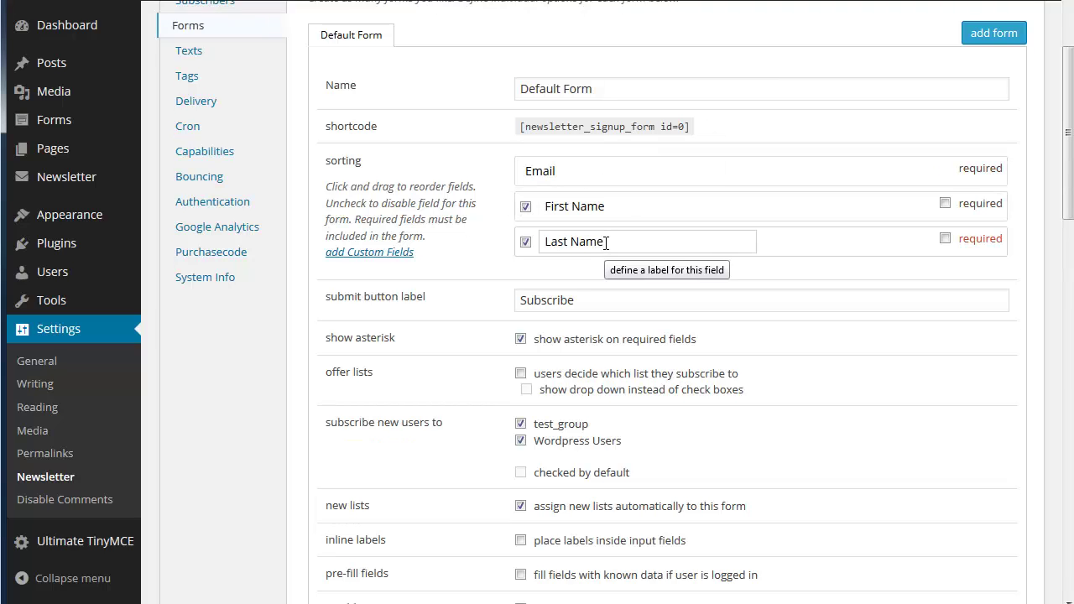
pyautogui.scroll(-4, 614, 252)
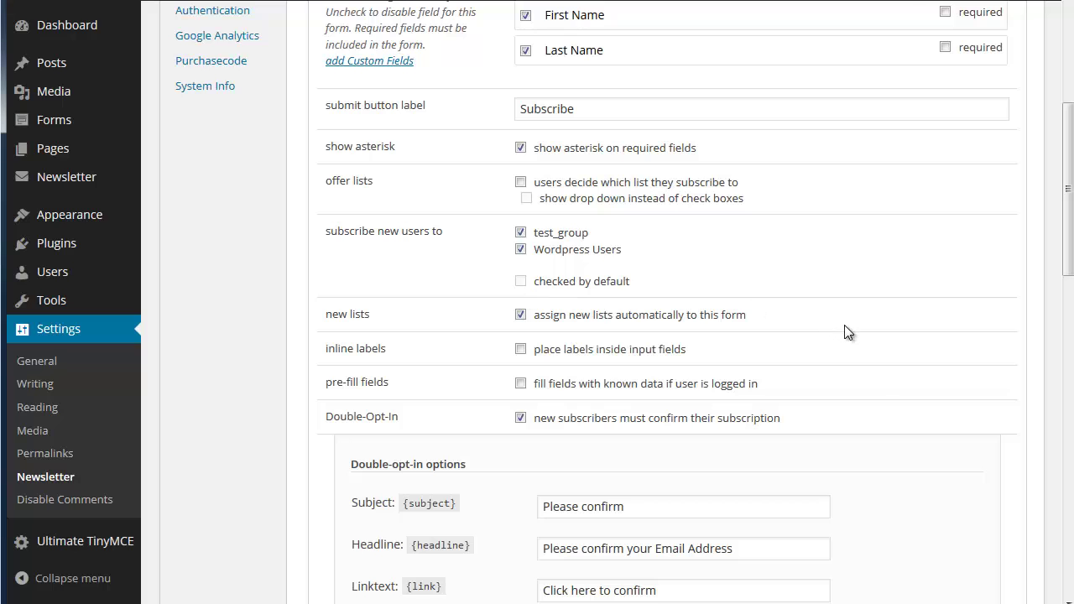
pyautogui.scroll(-4, 844, 325)
pyautogui.scroll(-4, 844, 333)
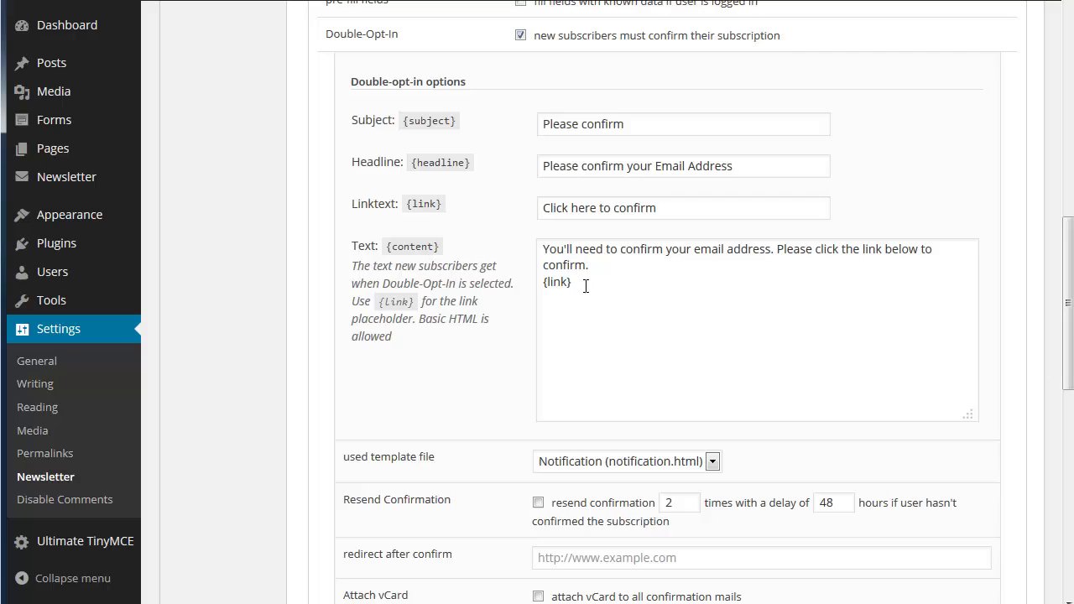
pyautogui.scroll(-4, 585, 286)
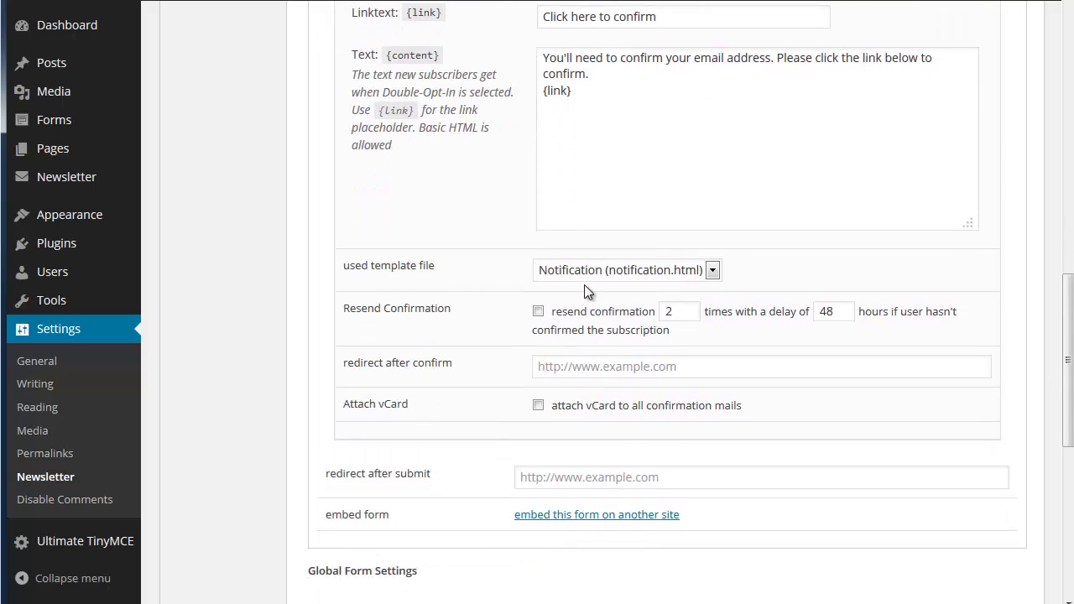
pyautogui.scroll(-2, 584, 285)
pyautogui.click(523, 385)
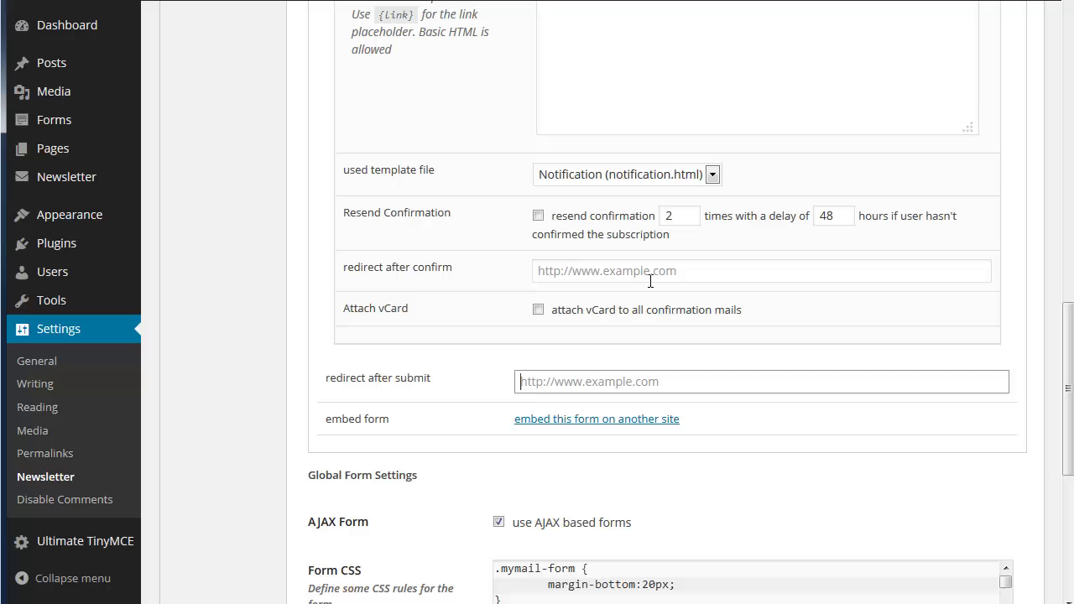
pyautogui.scroll(12, 650, 281)
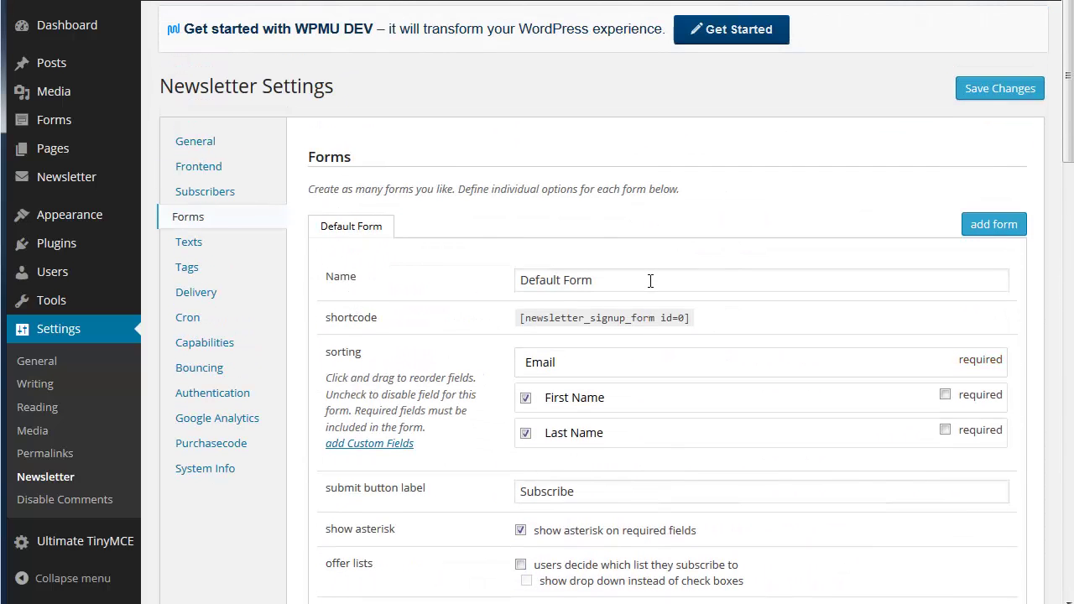
# Browse the Texts and Tags settings, ending on Delivery with 20-at-once and 10000-per-day limits
pyautogui.click(185, 243)
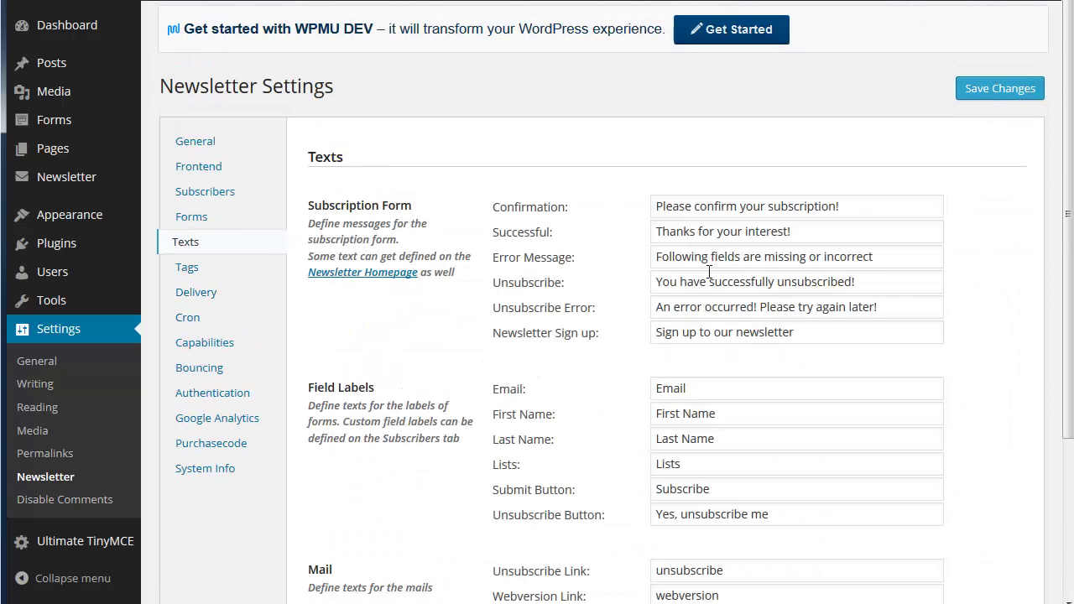
pyautogui.scroll(-1, 877, 266)
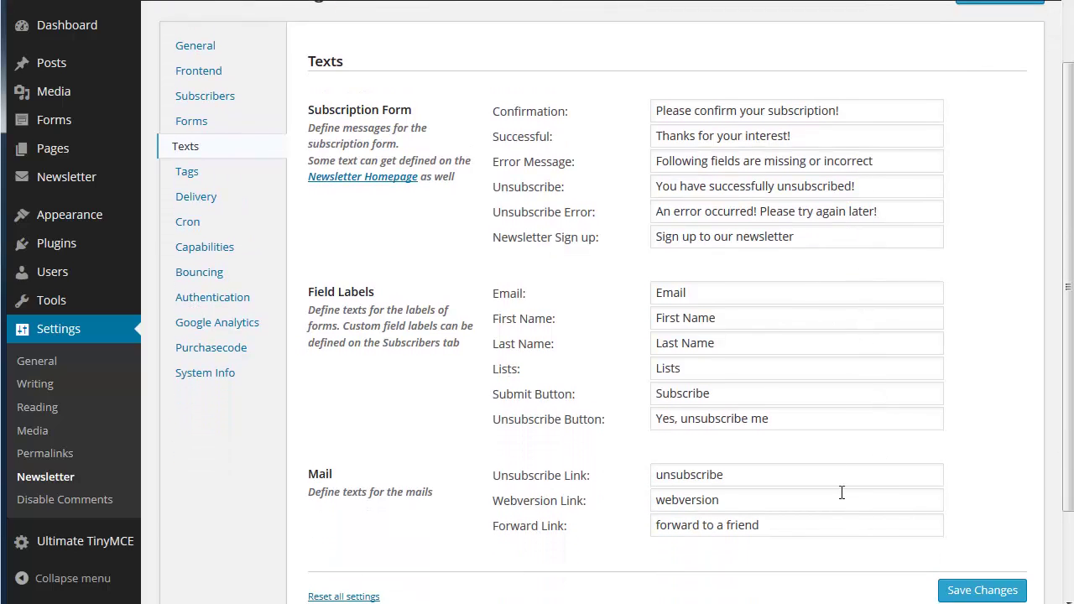
pyautogui.click(191, 172)
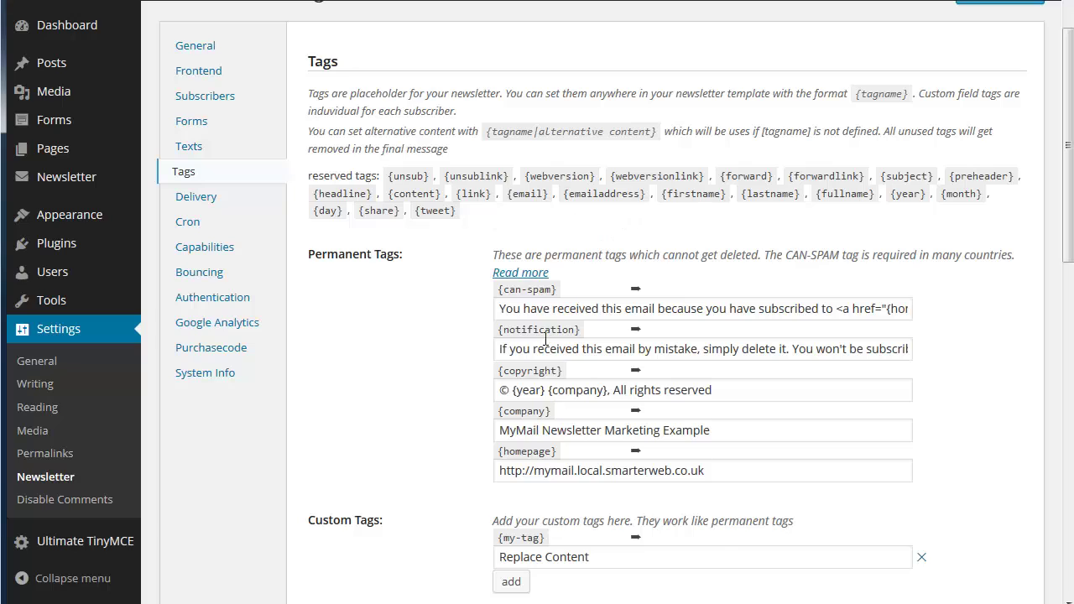
pyautogui.click(191, 200)
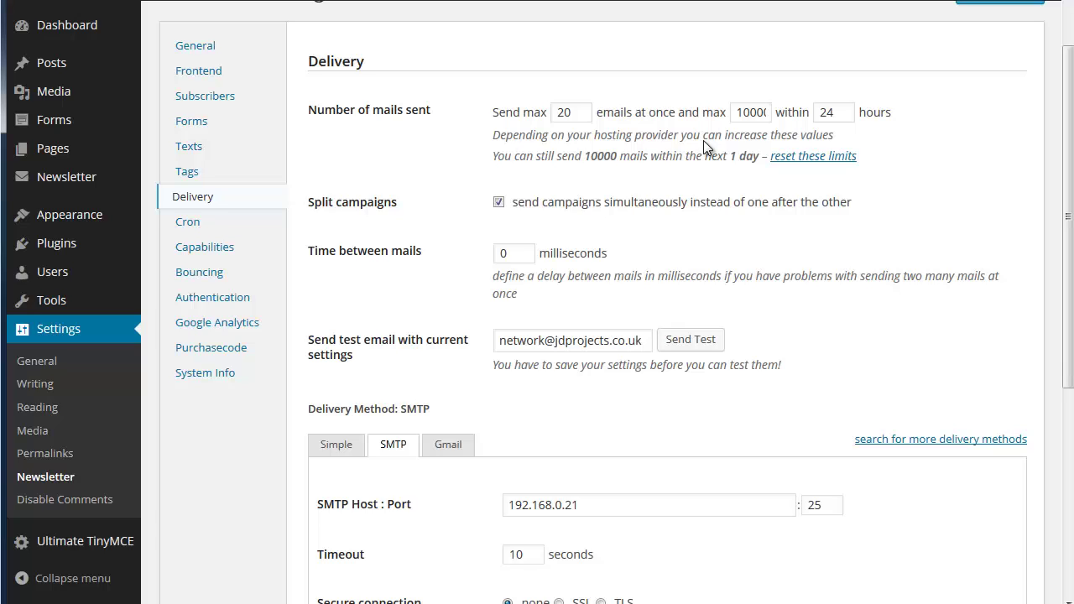
# Compare the Simple, SMTP and Gmail delivery methods, ending on Gmail's username and password fields
pyautogui.scroll(-1, 738, 253)
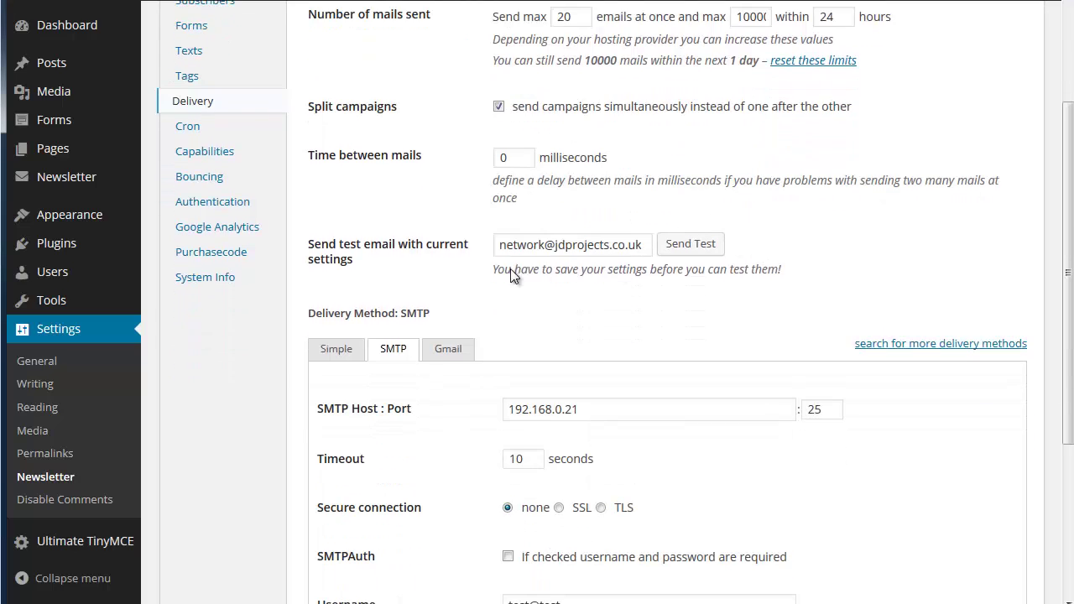
pyautogui.scroll(-2, 581, 254)
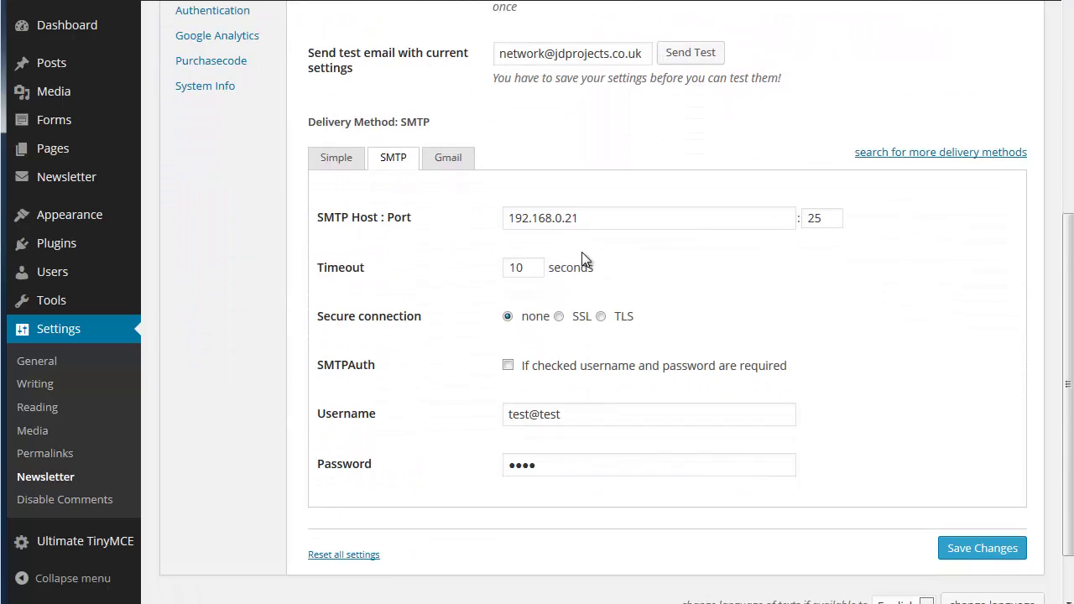
pyautogui.click(336, 159)
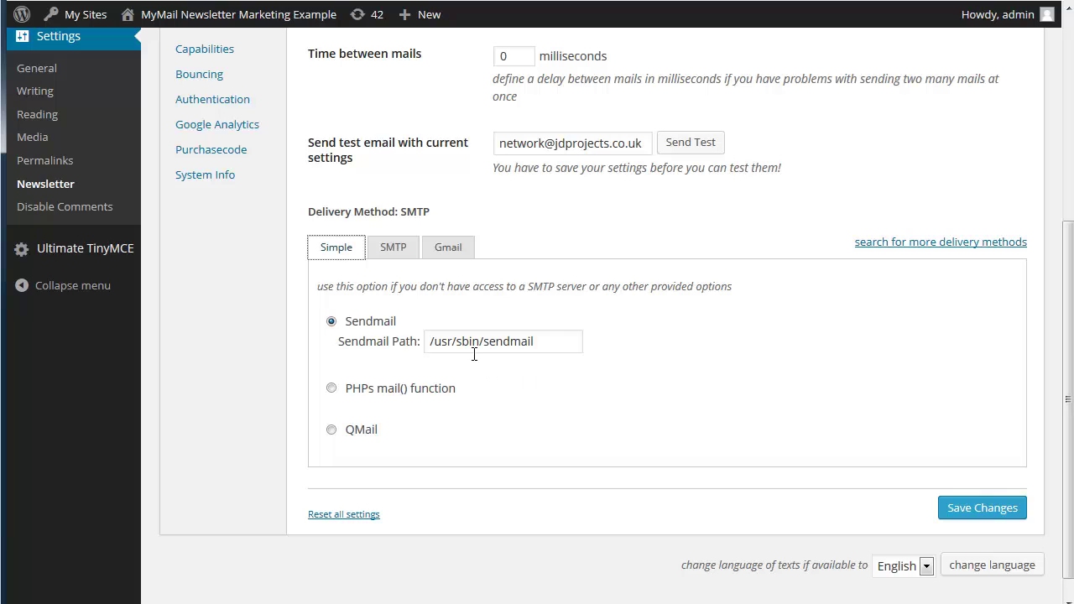
pyautogui.click(396, 248)
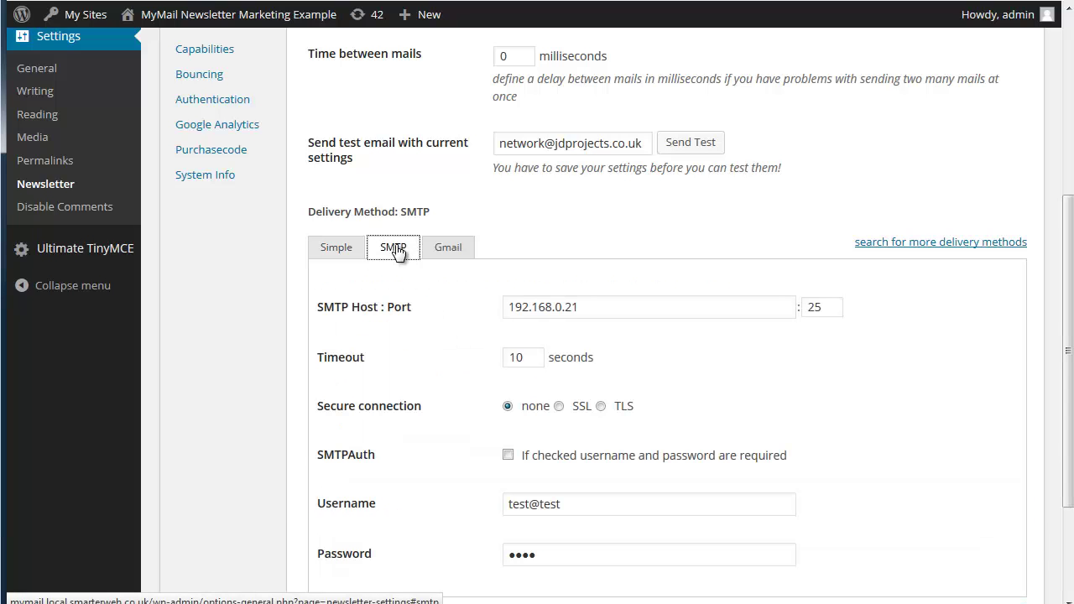
pyautogui.scroll(-1, 418, 281)
pyautogui.scroll(-1, 418, 281)
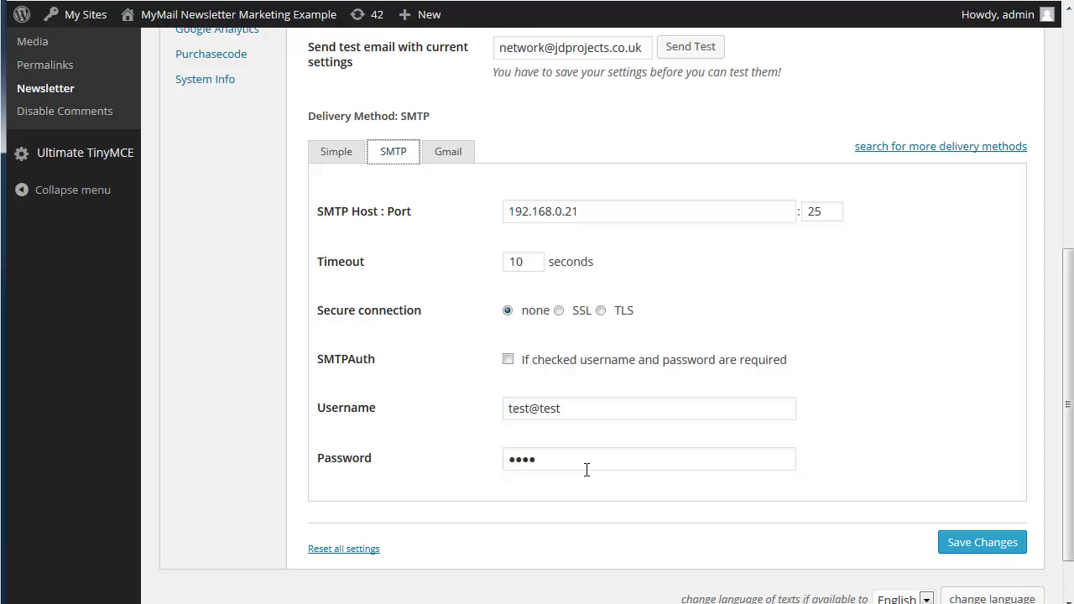
pyautogui.click(457, 157)
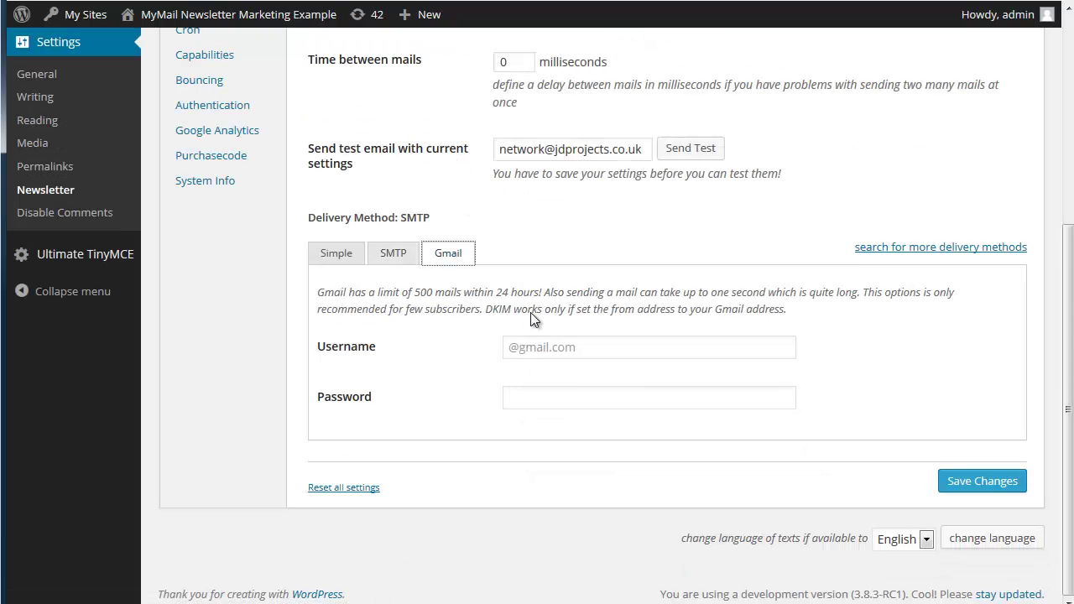
pyautogui.scroll(2, 495, 341)
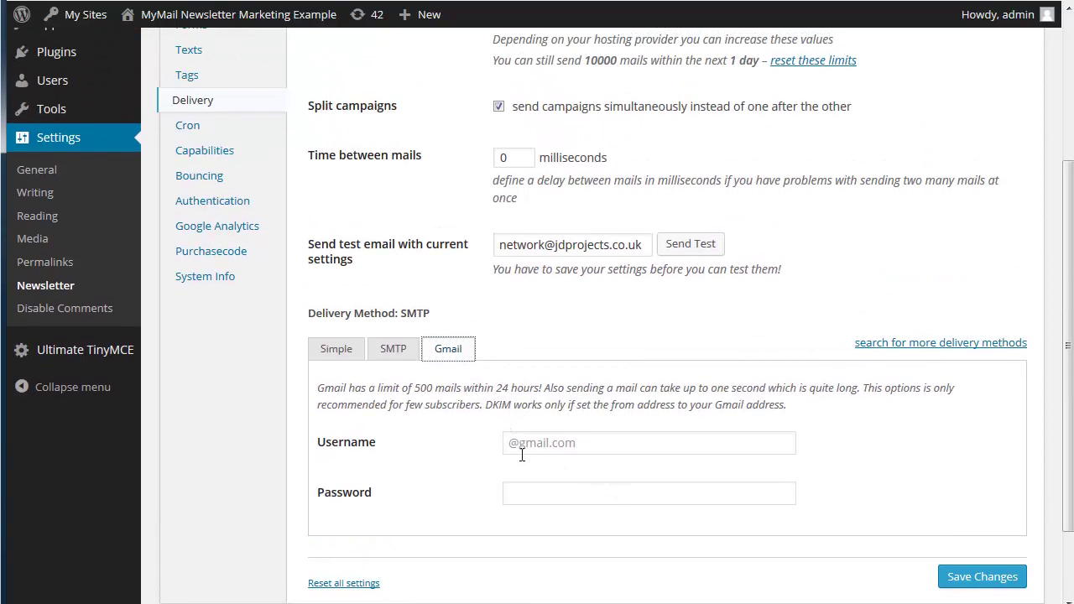
pyautogui.scroll(2, 502, 411)
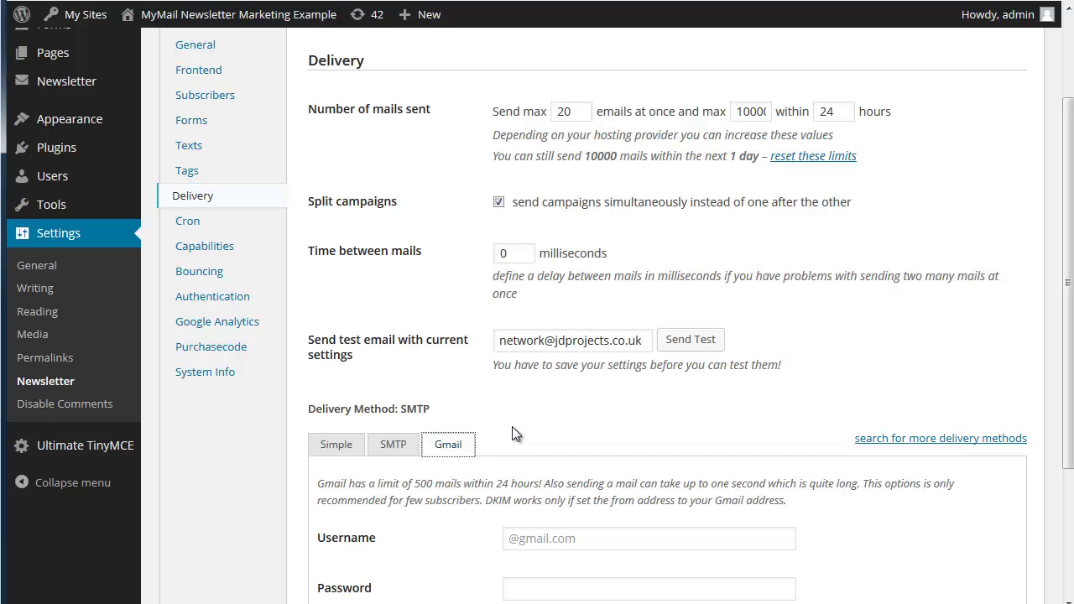
pyautogui.scroll(-2, 514, 432)
pyautogui.scroll(2, 514, 426)
# Browse the Cron and Capabilities settings, ending on Bouncing with no bounce address set
pyautogui.click(184, 223)
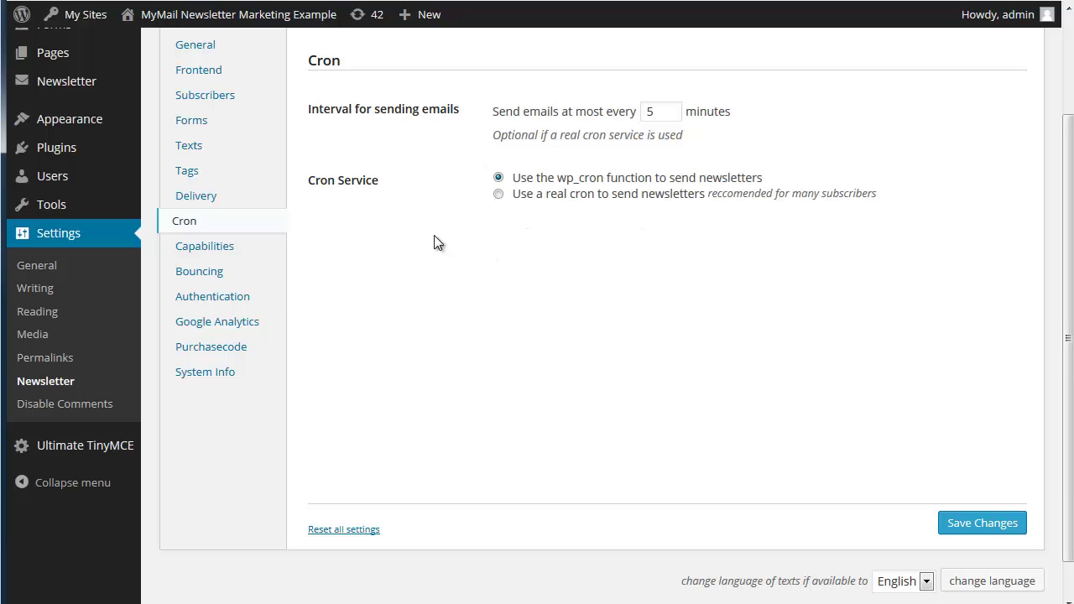
pyautogui.click(235, 249)
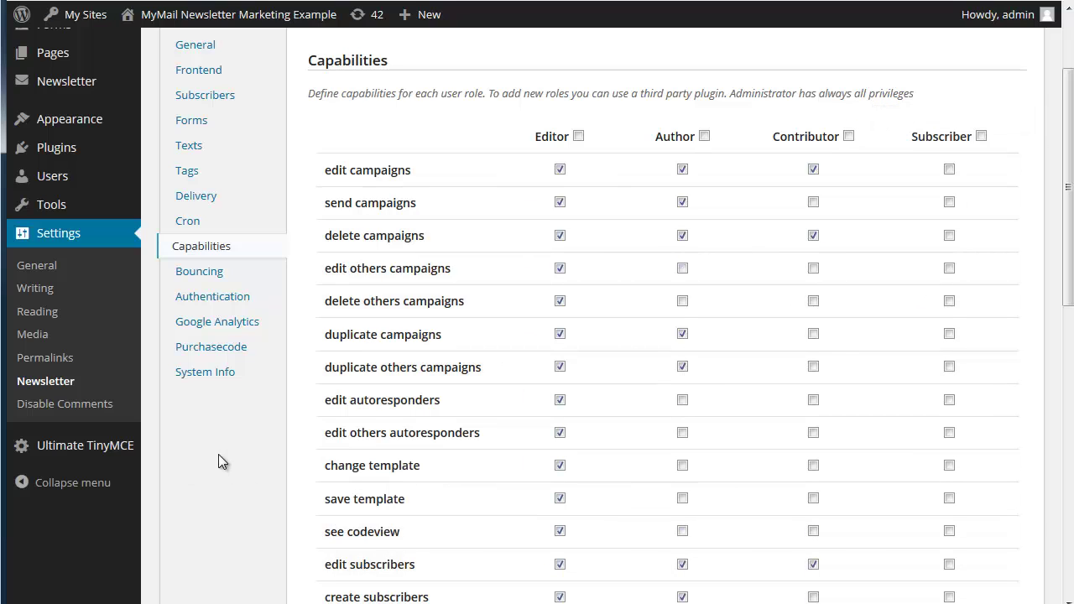
pyautogui.click(189, 277)
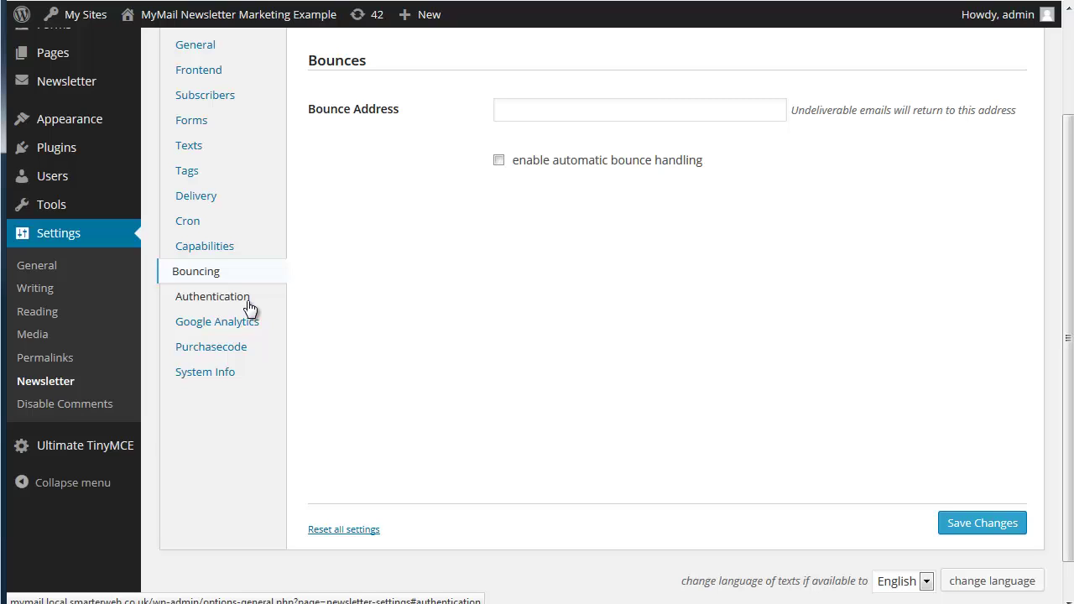
# Look through authentication, Google Analytics and Purchasecode, then scroll System Info showing MyMail 1.6.6
pyautogui.click(249, 307)
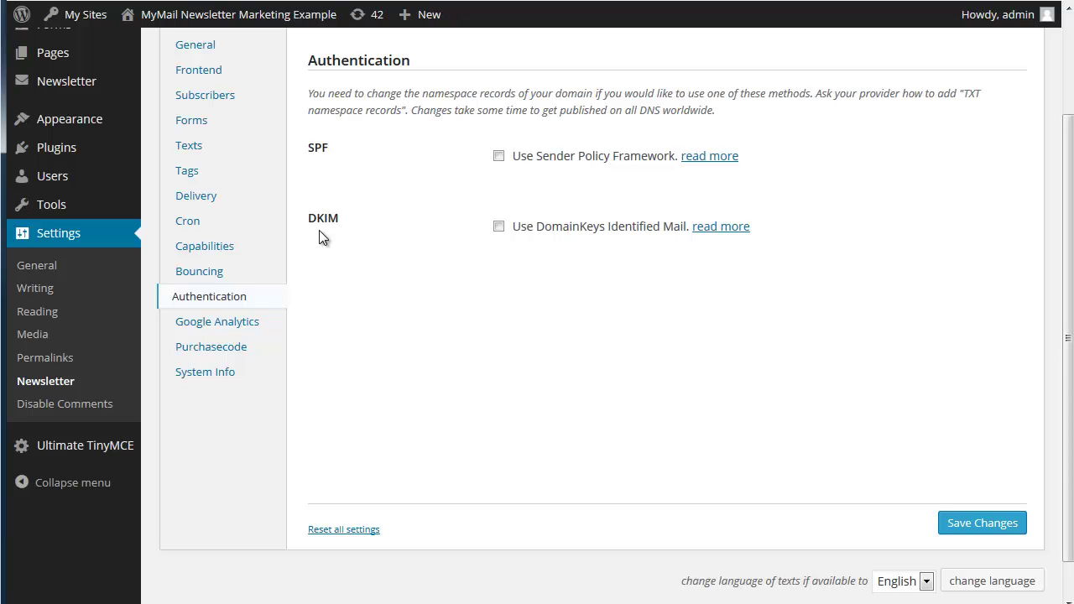
pyautogui.click(271, 327)
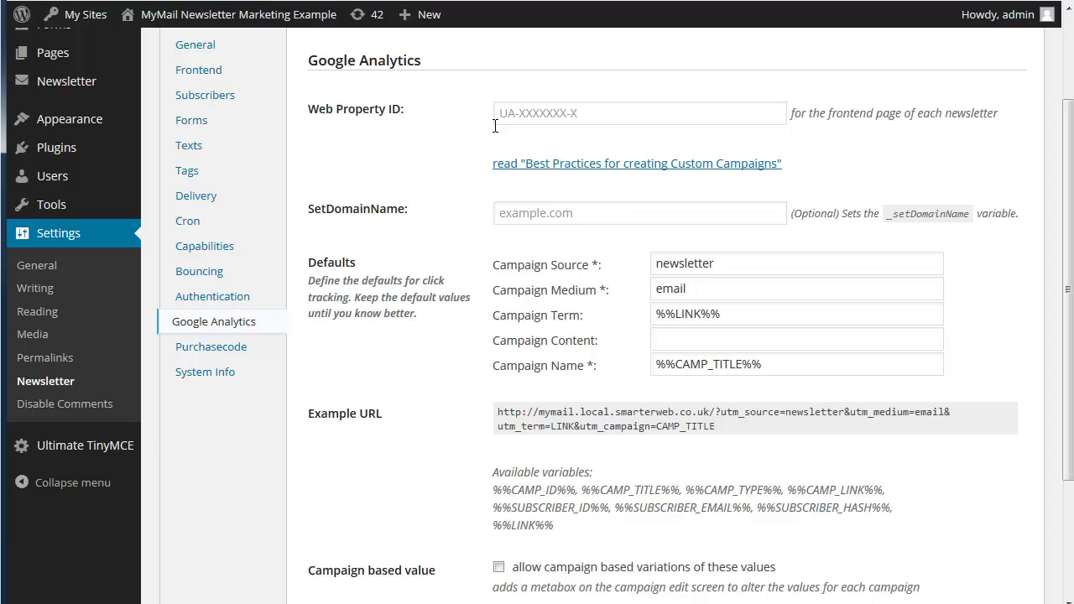
pyautogui.click(231, 353)
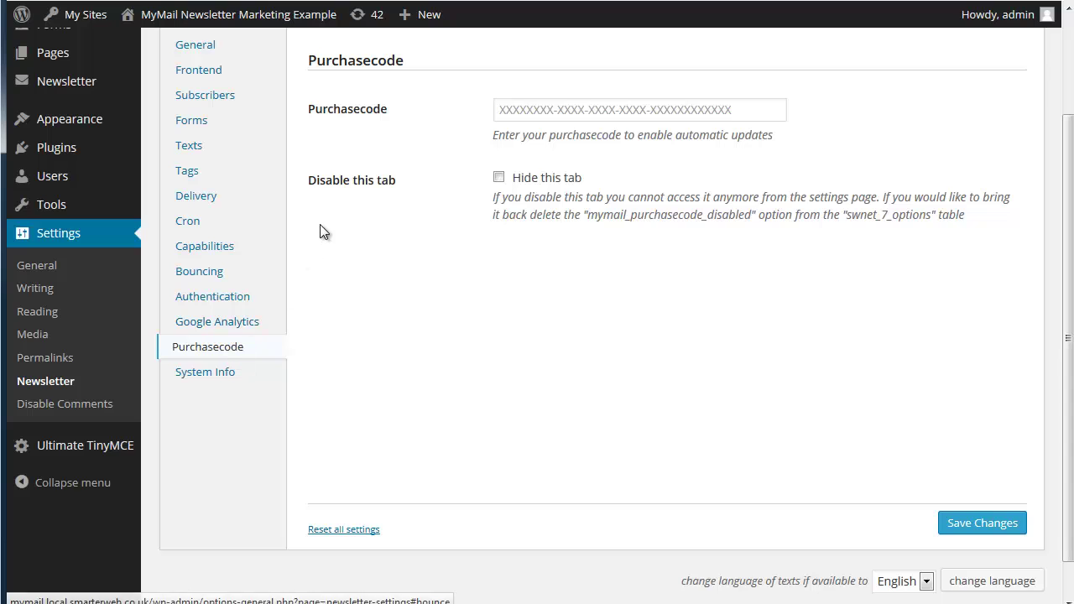
pyautogui.click(226, 383)
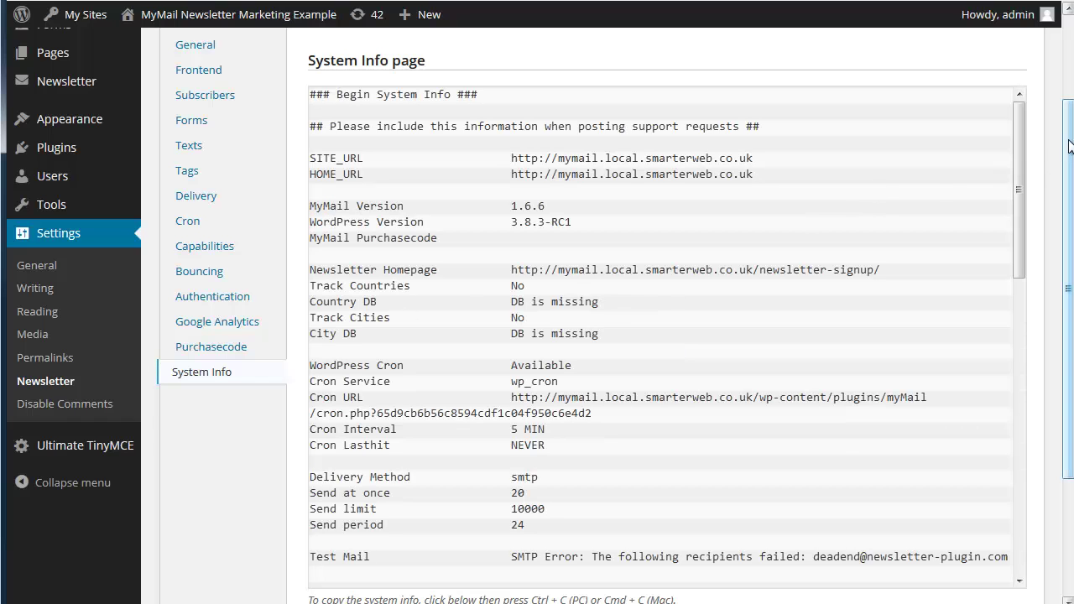
pyautogui.moveTo(1017, 137)
pyautogui.mouseDown()
pyautogui.moveTo(1005, 265)
pyautogui.moveTo(1011, 511)
pyautogui.moveTo(1007, 120)
pyautogui.mouseUp()
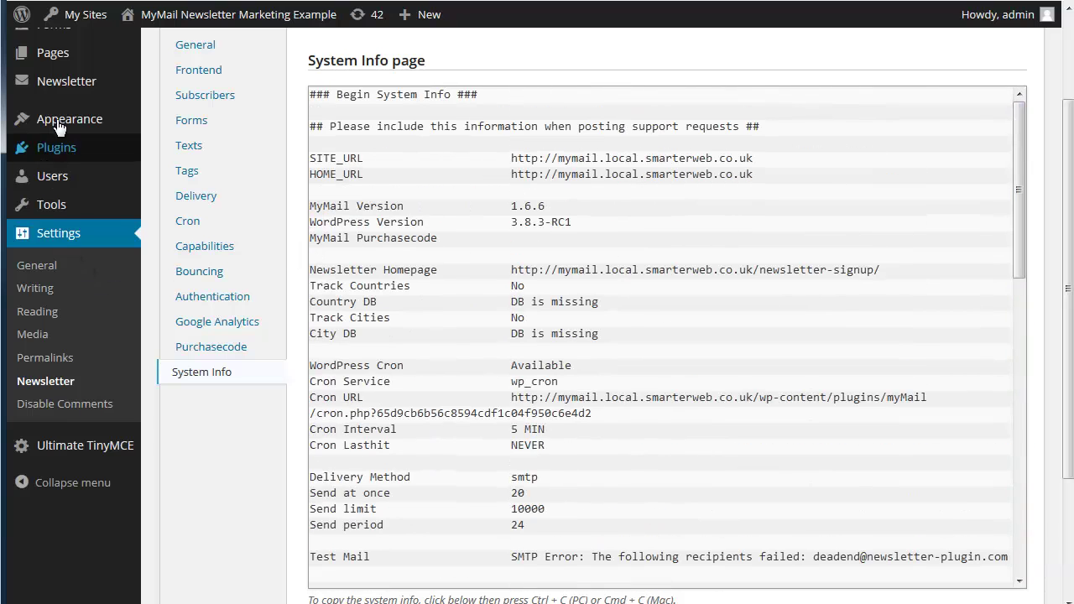
pyautogui.moveTo(84, 84)
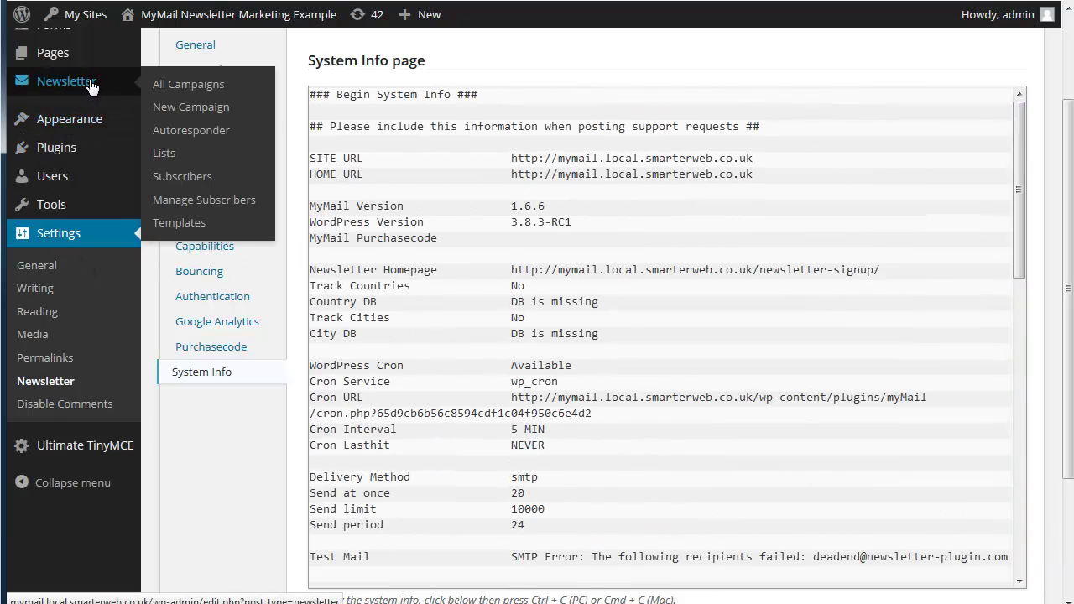
# Open All Campaigns and review the finished campaign: 10 sent, 5 opened (50%)
pyautogui.click(169, 85)
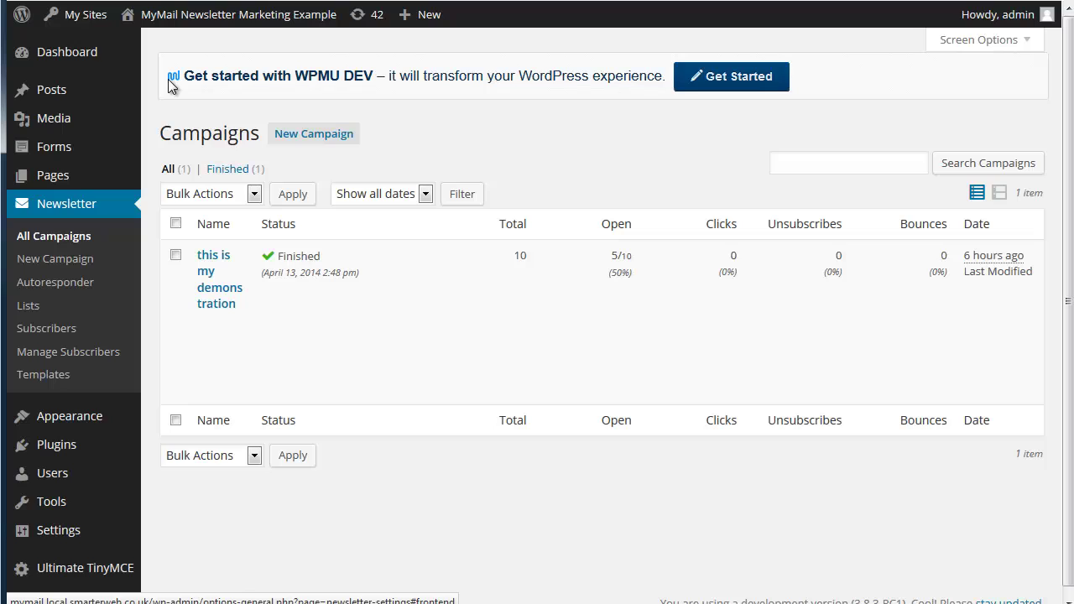
pyautogui.moveTo(175, 304)
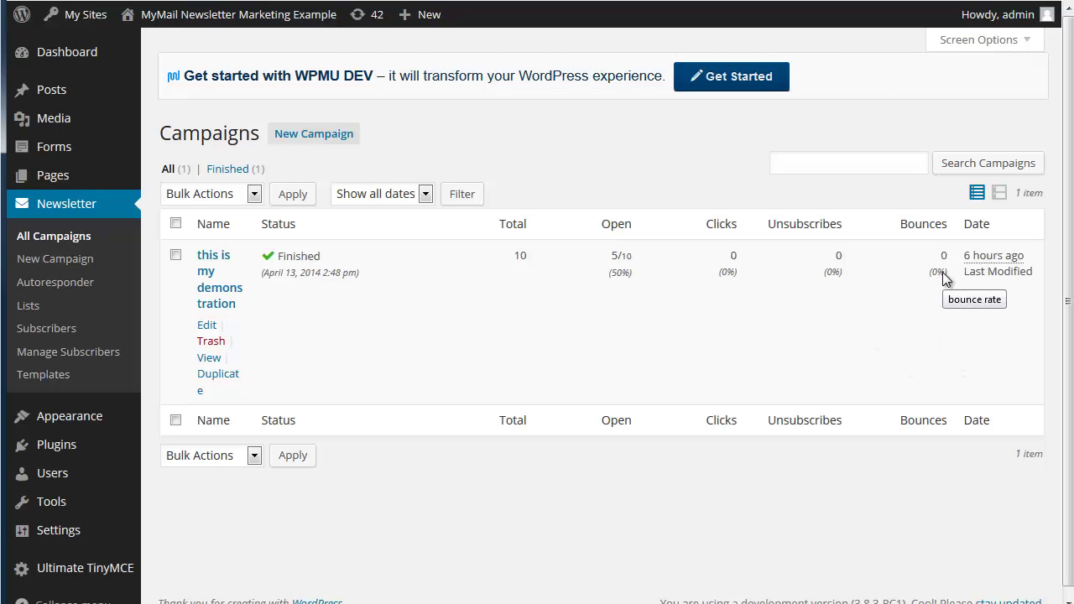
# Create campaign 'My test' with subject 'Welcome to our test' and preheader 'Welcome to our testing'
pyautogui.click(317, 141)
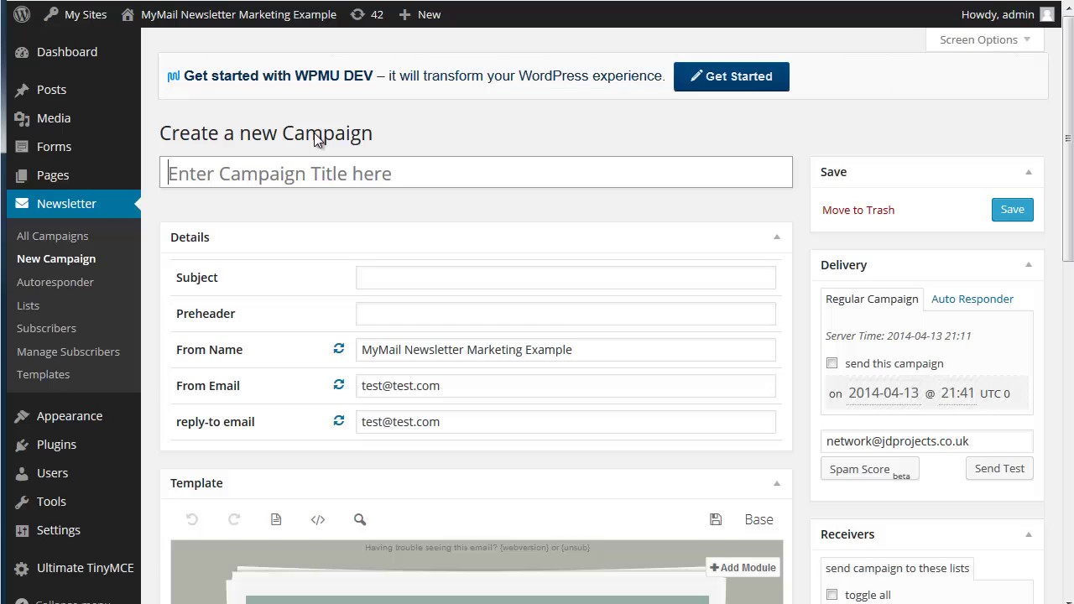
pyautogui.write('My te')
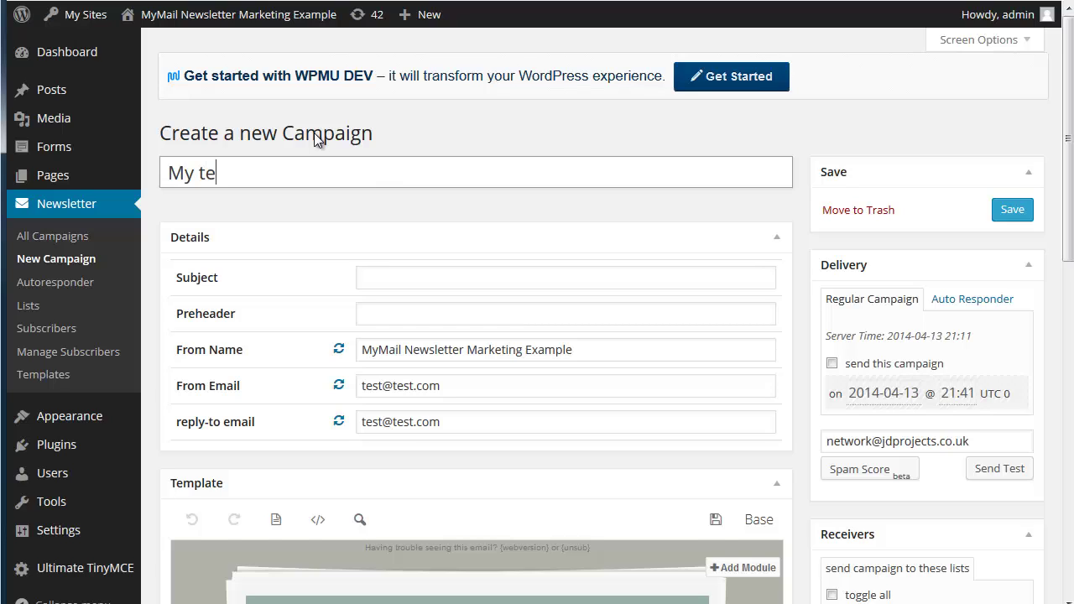
pyautogui.write('st')
pyautogui.click(382, 280)
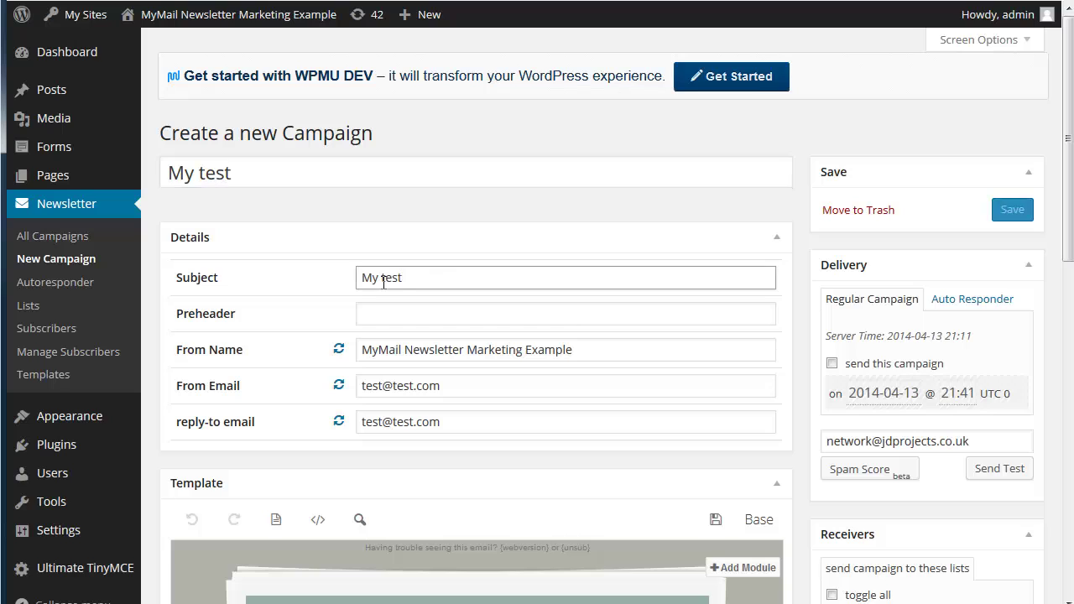
pyautogui.press('BackSpace')
pyautogui.press('BackSpace')
pyautogui.press('BackSpace')
pyautogui.press('BackSpace')
pyautogui.press('BackSpace')
pyautogui.press('BackSpace')
pyautogui.press('BackSpace')
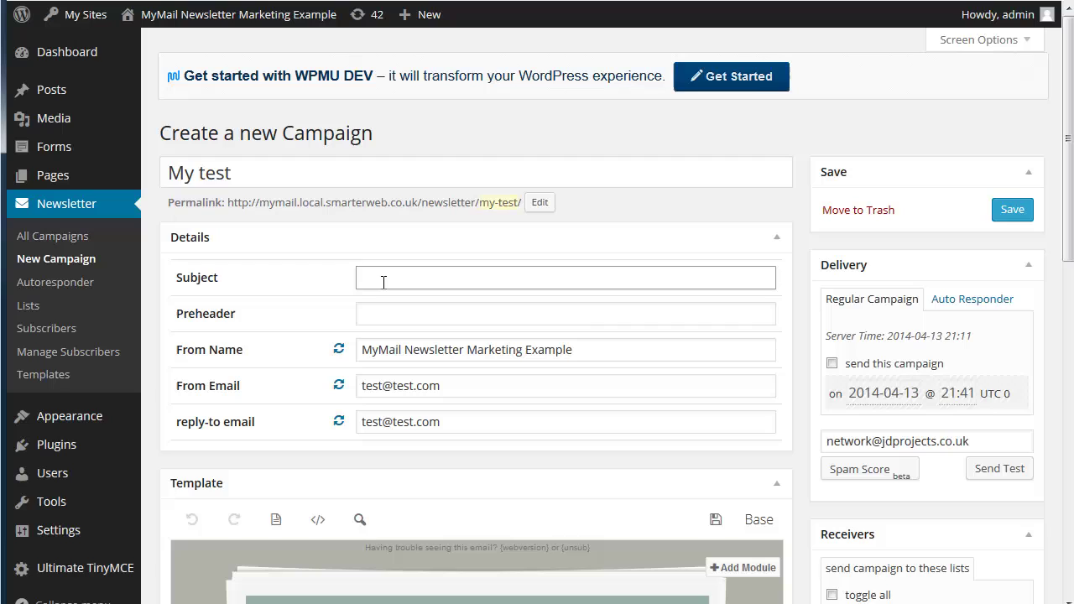
pyautogui.write('Welcome to our test')
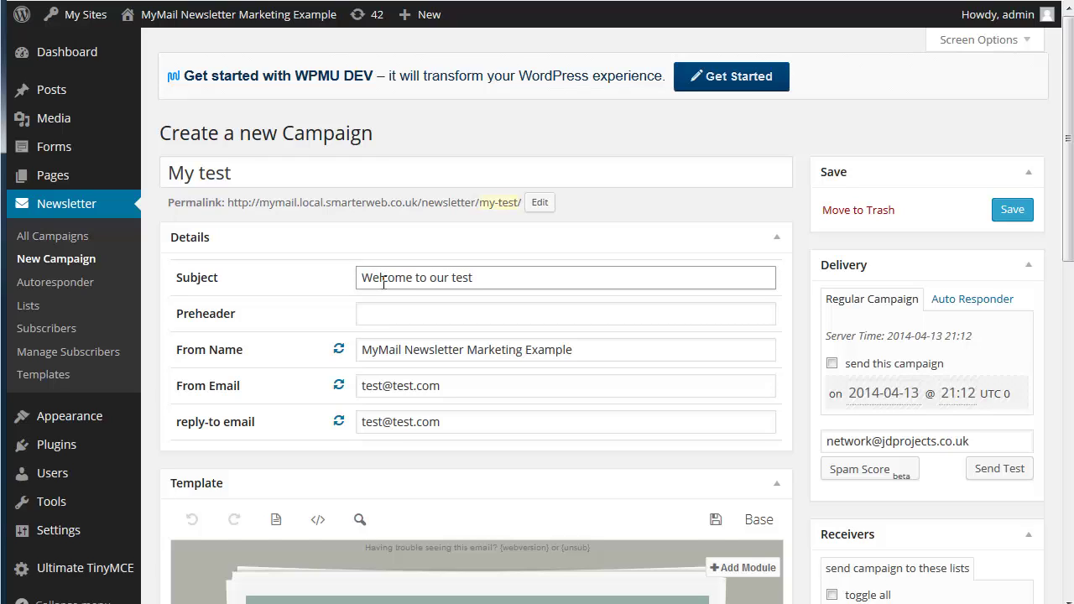
pyautogui.click(394, 312)
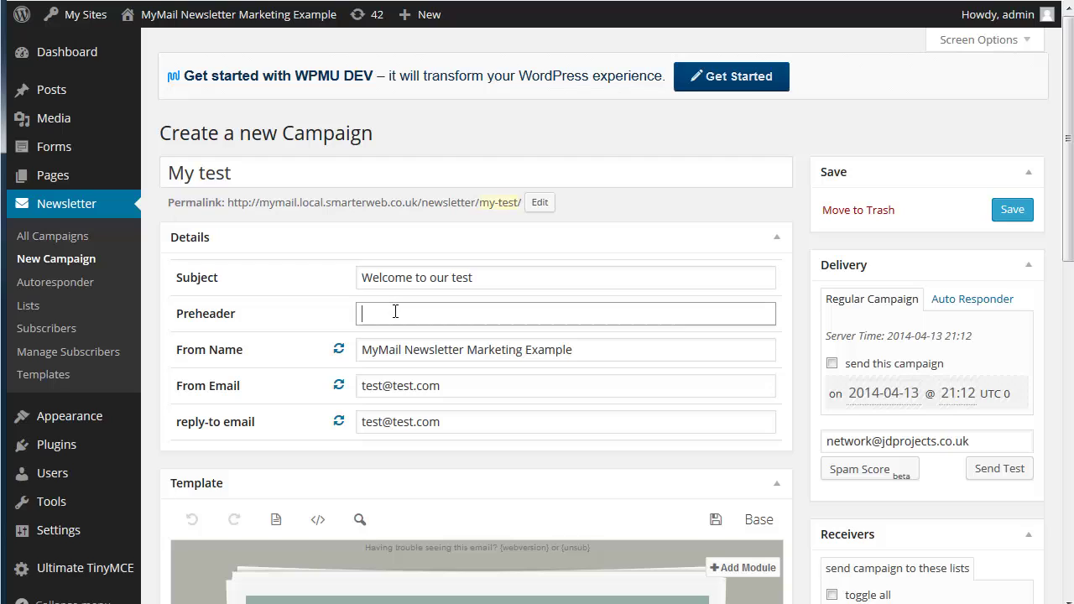
pyautogui.write('Welcome to our testing')
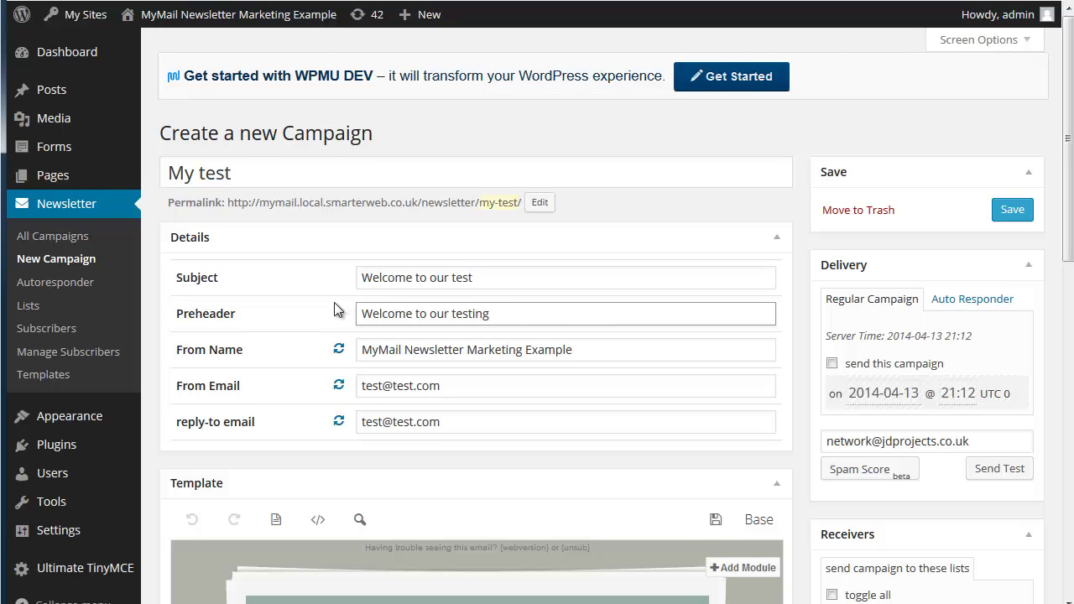
# Replace the campaign's From Name with a new sender name
pyautogui.scroll(-2, 332, 306)
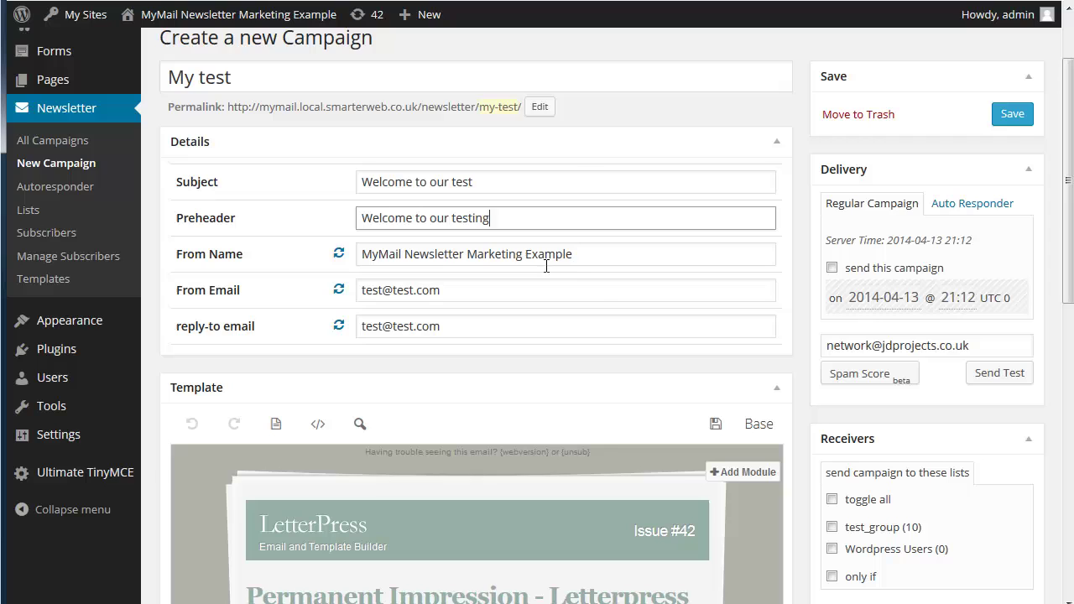
pyautogui.moveTo(582, 257); pyautogui.dragTo(293, 240)
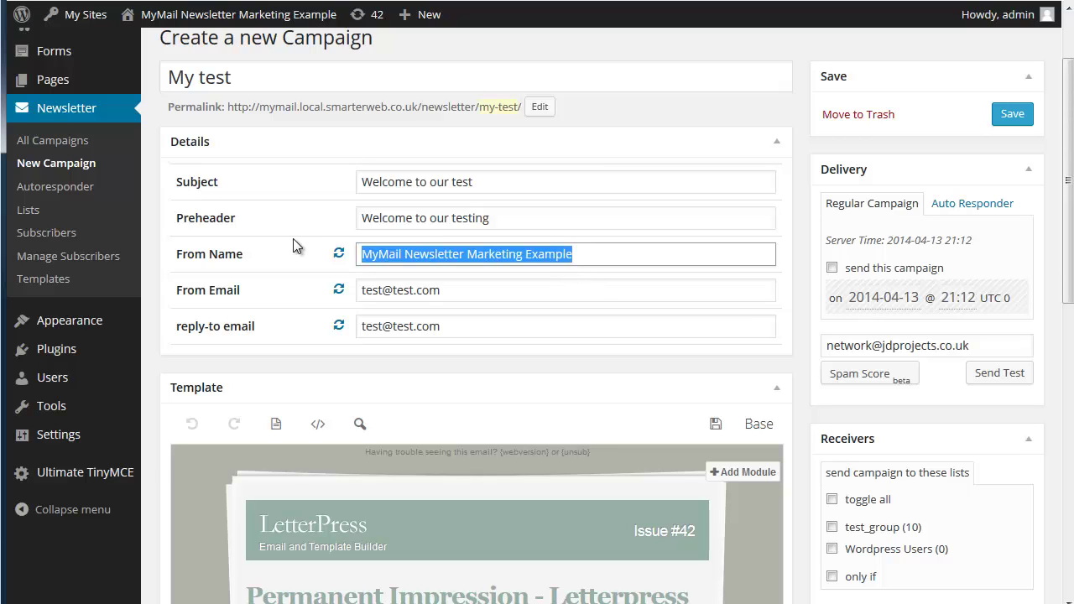
pyautogui.write('JOhn')
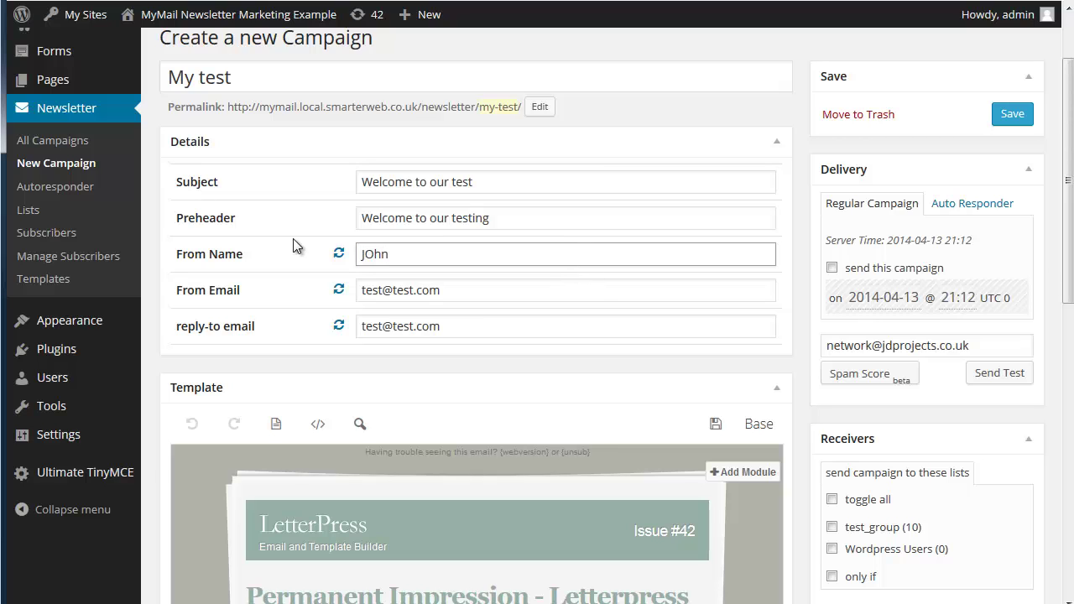
pyautogui.press('Tab')
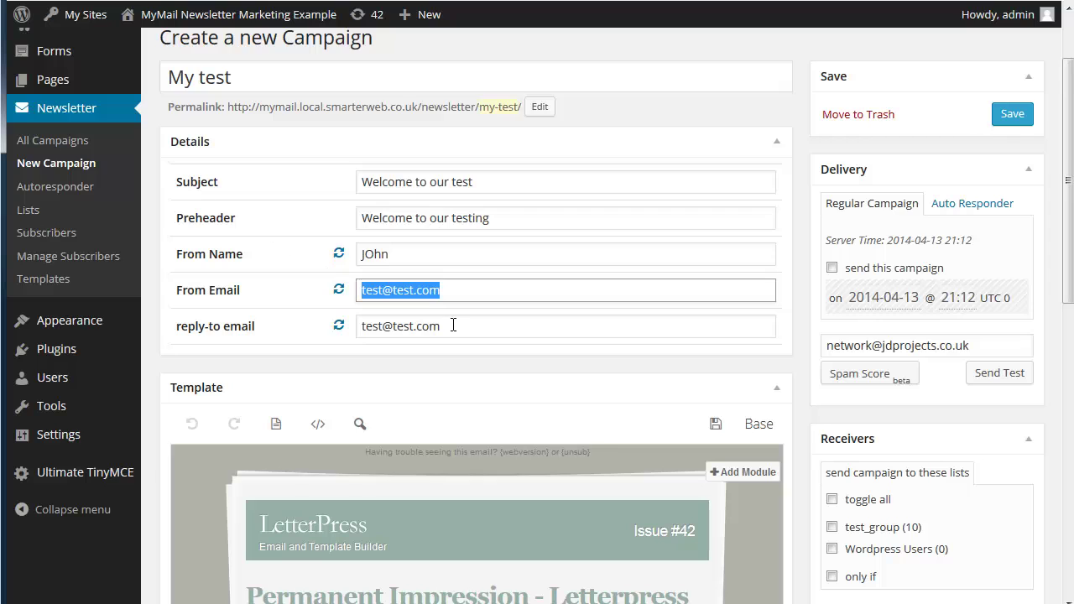
pyautogui.click(450, 328)
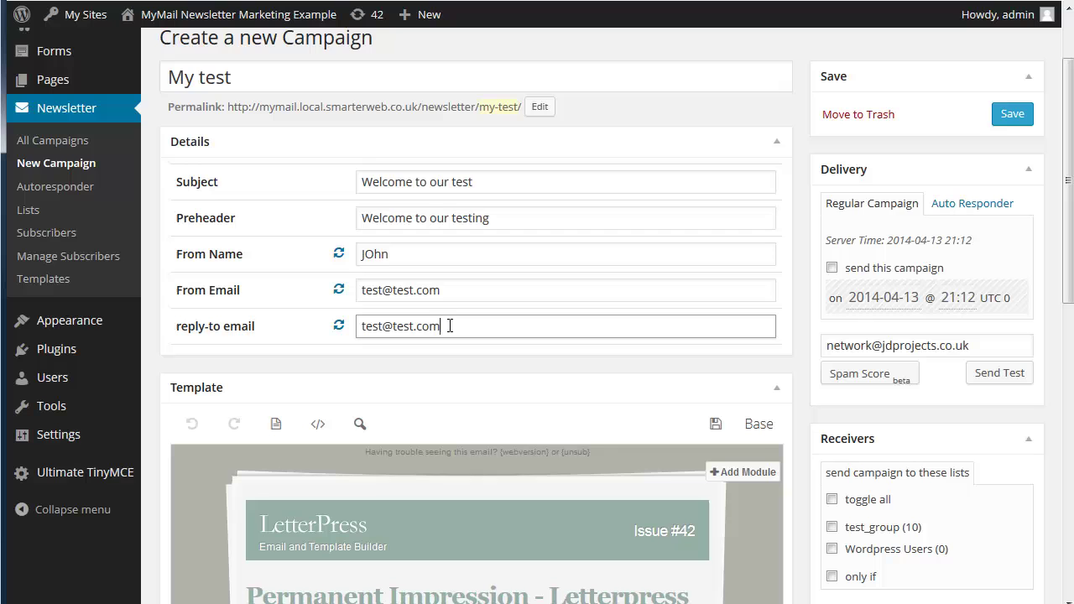
pyautogui.scroll(-3, 460, 326)
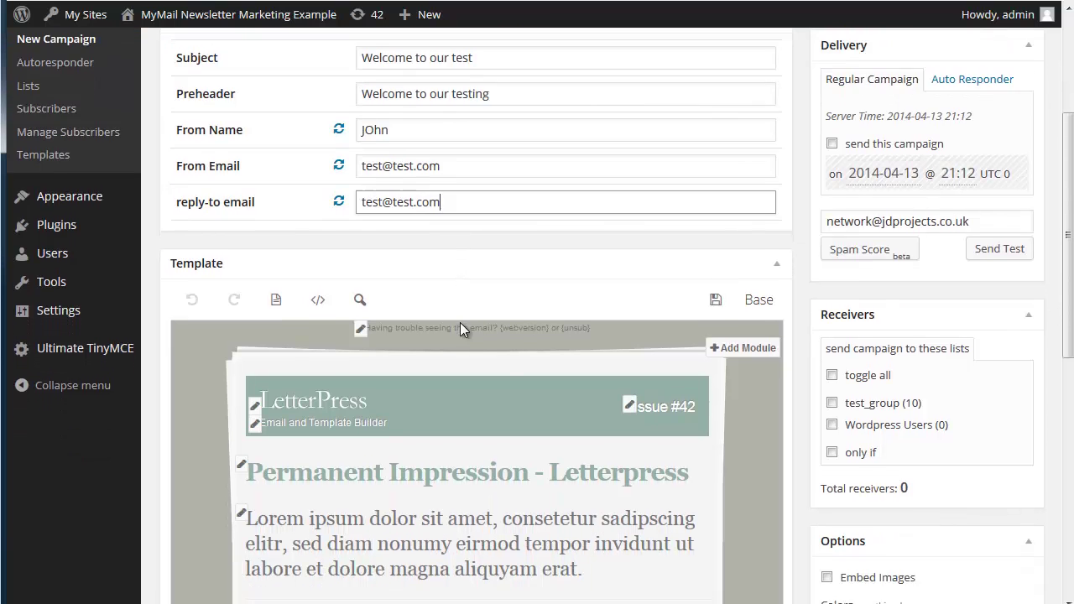
pyautogui.scroll(-3, 460, 328)
pyautogui.scroll(-2, 460, 323)
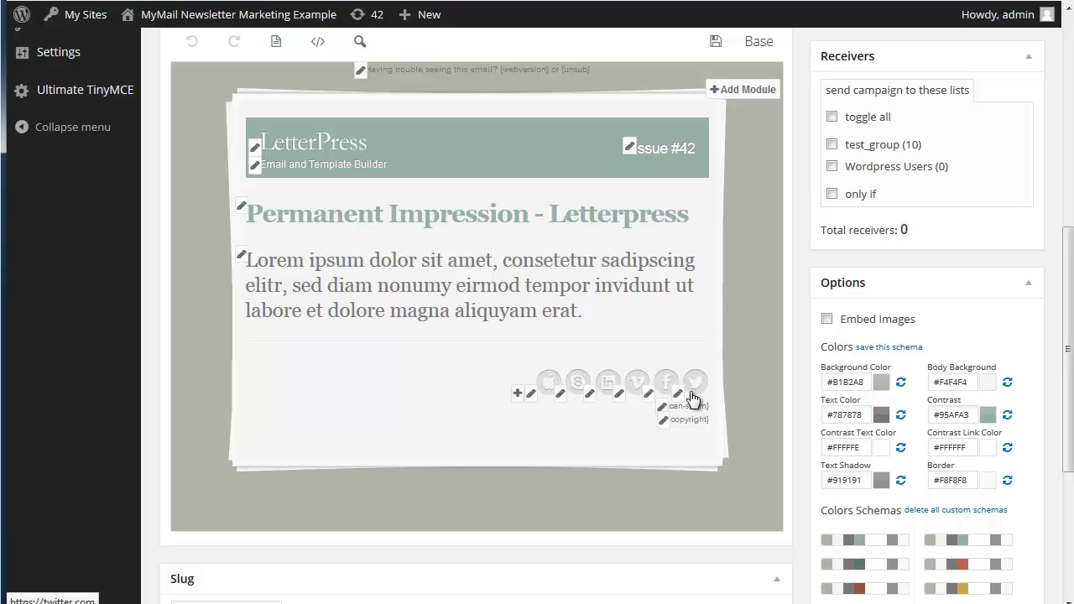
# Change the email headline to 'Welcome to our newsletter'
pyautogui.click(242, 210)
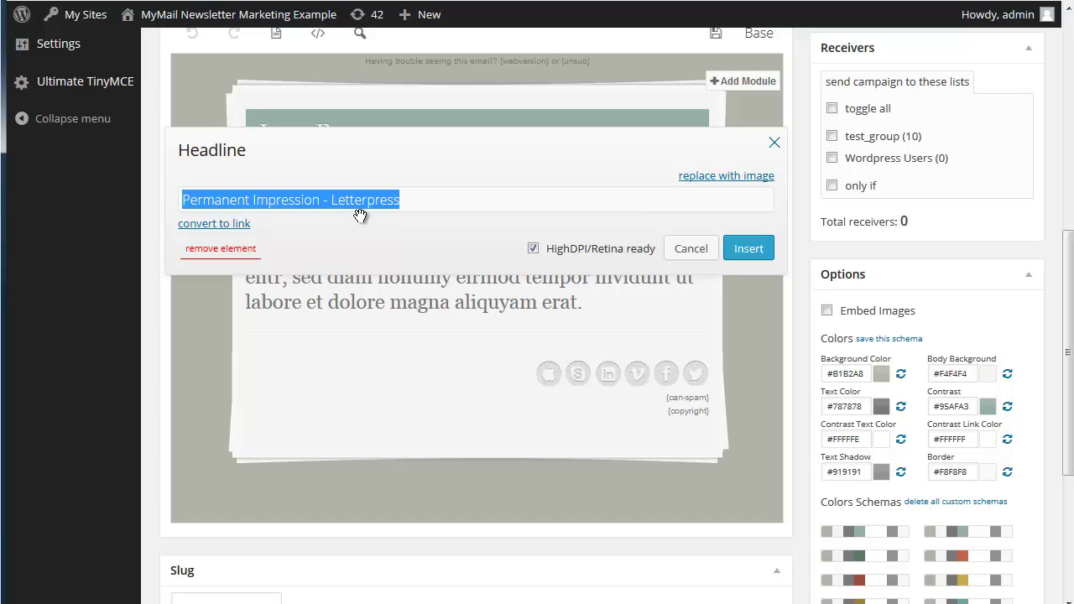
pyautogui.write('Welcome t')
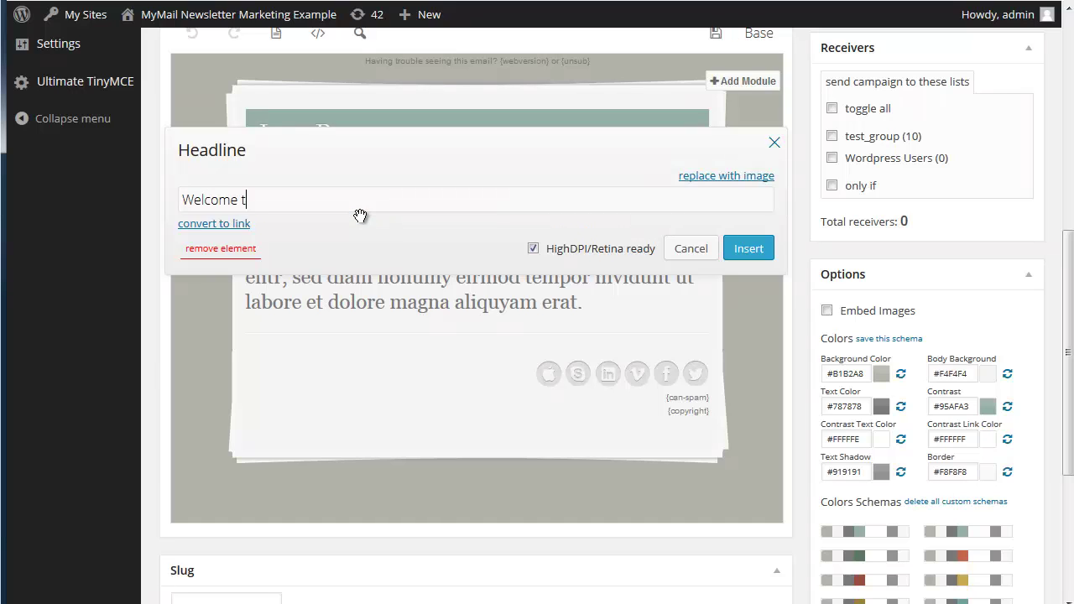
pyautogui.write('o our newsletter')
pyautogui.click(749, 250)
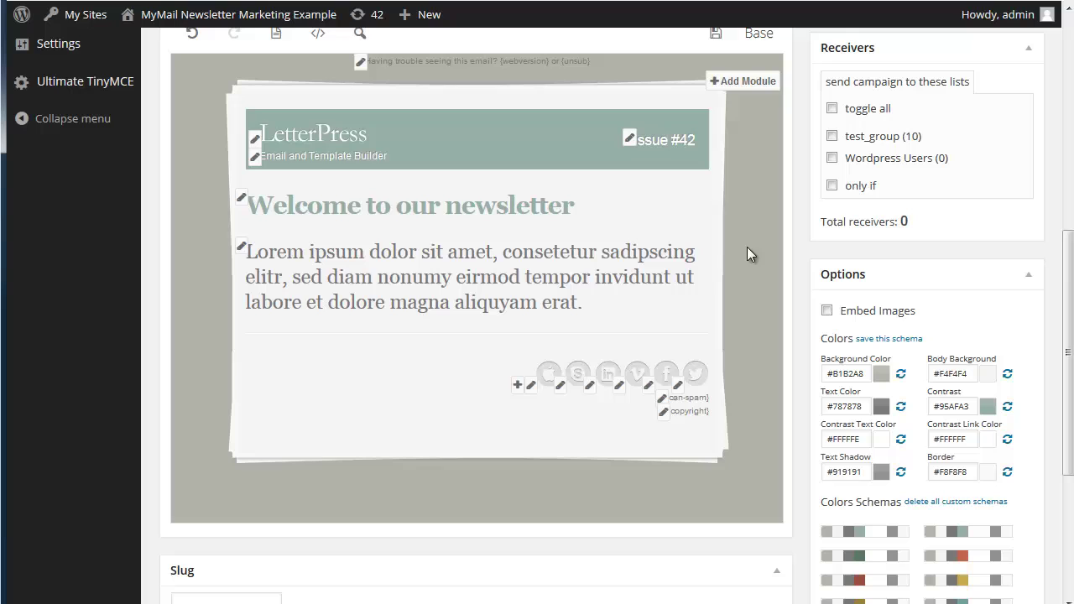
# Replace the intro paragraph with 'This is very easy to use'
pyautogui.click(241, 250)
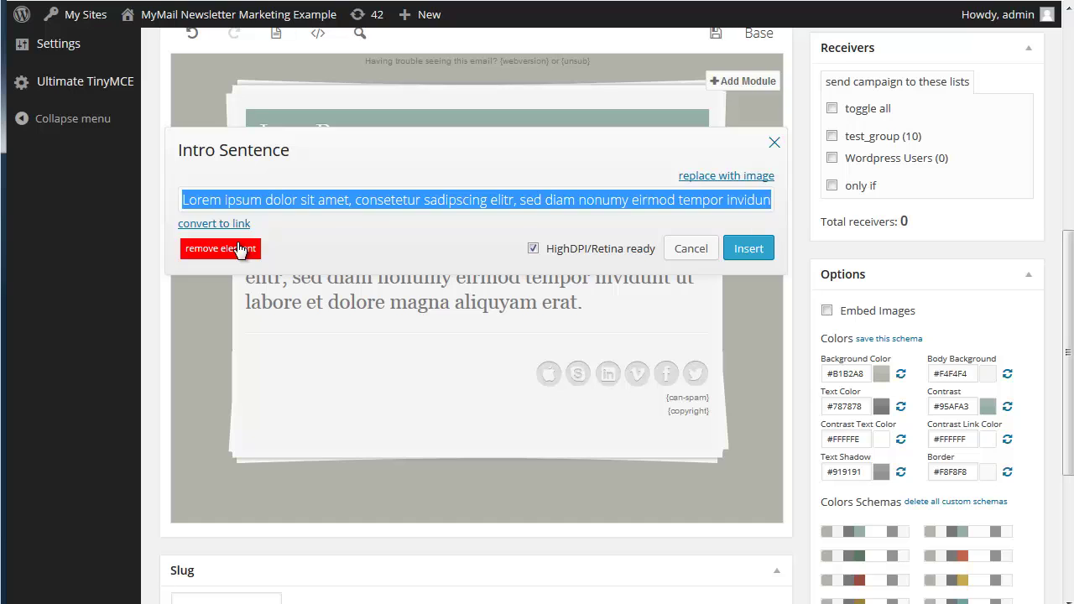
pyautogui.write('THis is')
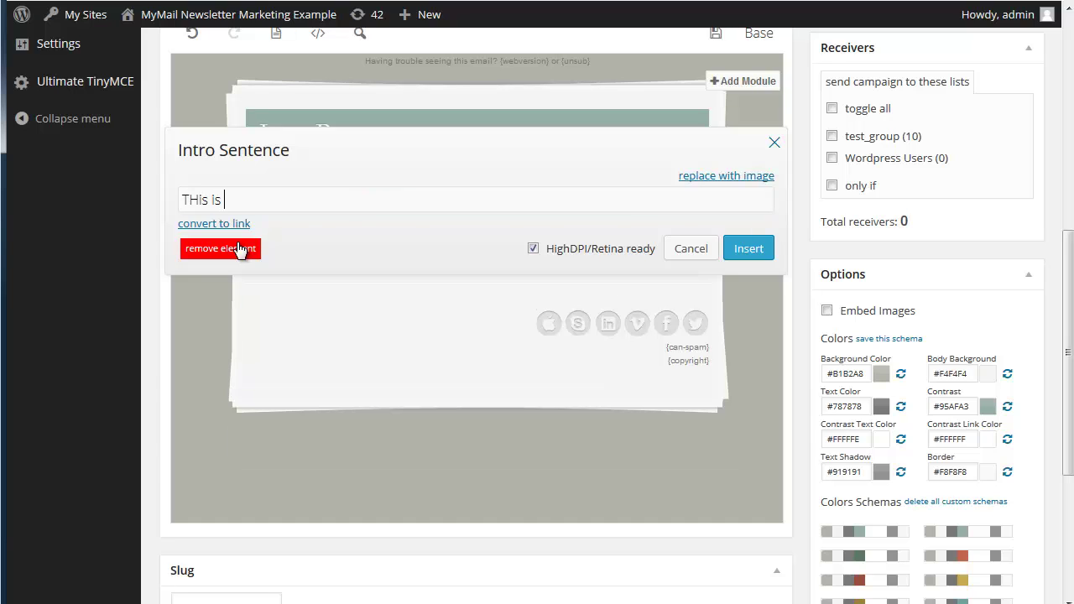
pyautogui.press('BackSpace')
pyautogui.press('BackSpace')
pyautogui.press('BackSpace')
pyautogui.press('BackSpace')
pyautogui.press('BackSpace')
pyautogui.press('BackSpace')
pyautogui.press('BackSpace')
pyautogui.write('his is very easy to use')
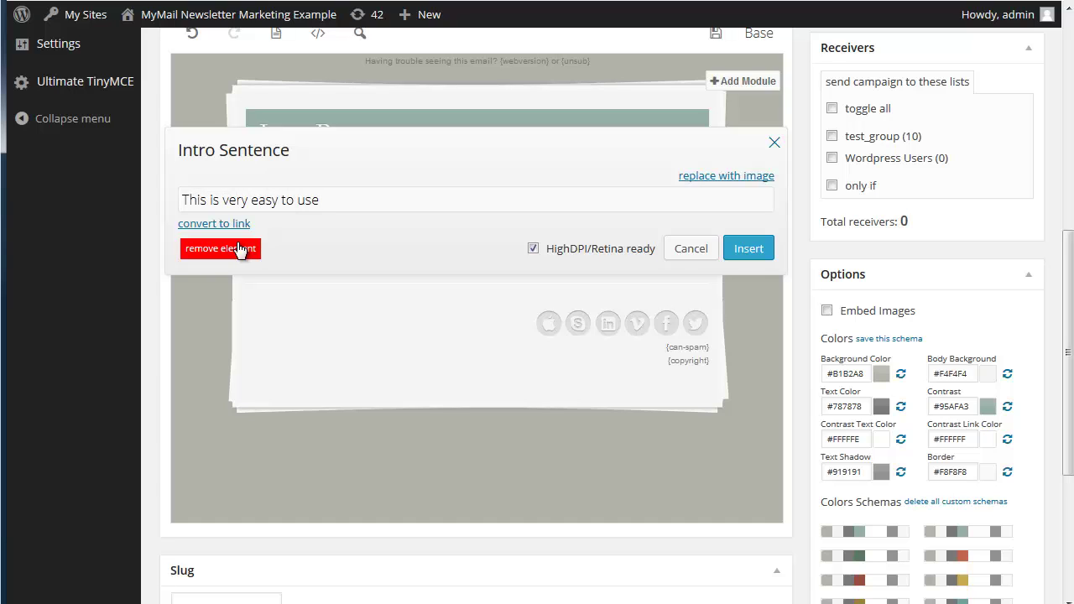
pyautogui.click(755, 249)
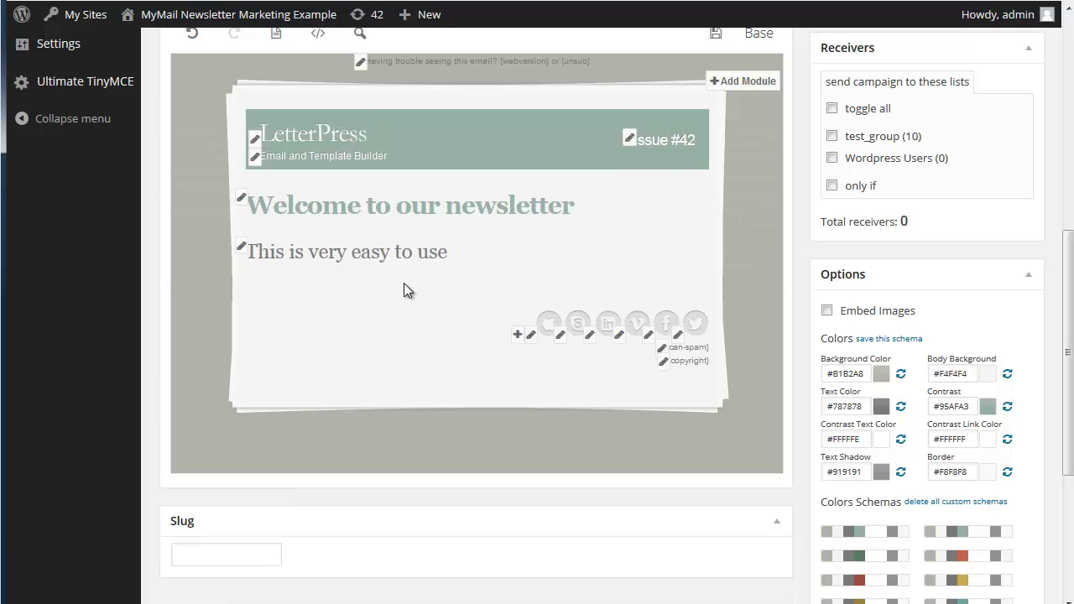
# Add a ½ Floating Image left module to the email
pyautogui.click(723, 84)
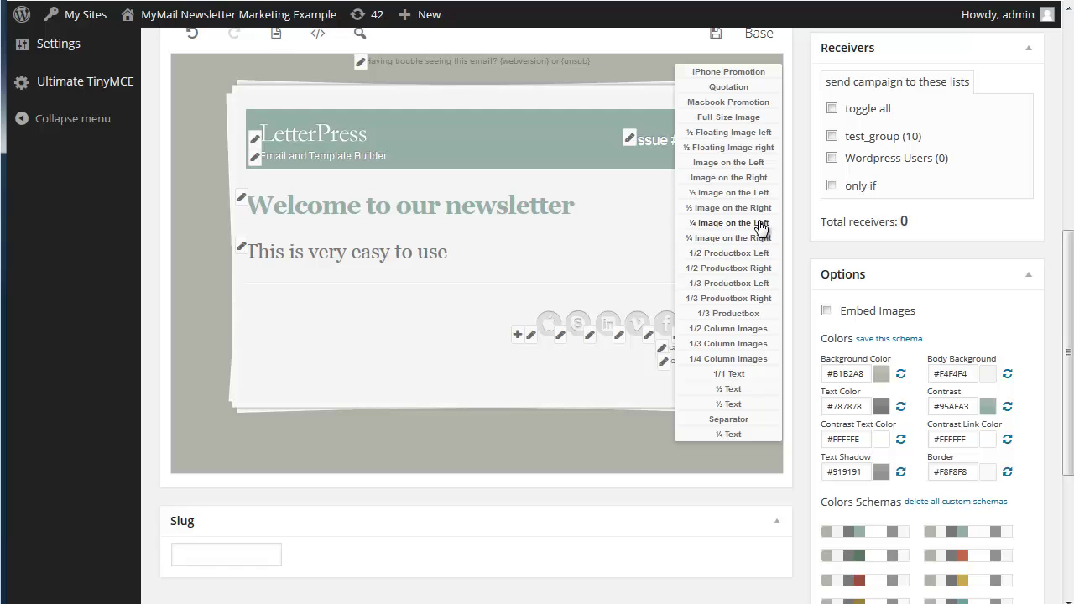
pyautogui.click(728, 133)
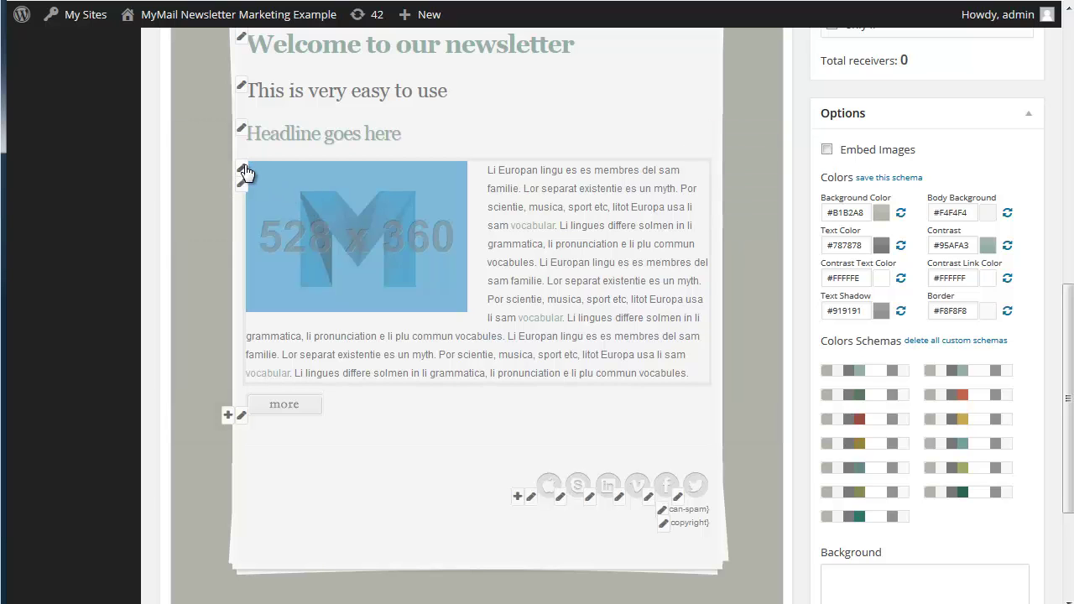
pyautogui.scroll(-1, 243, 170)
# Set its body text to 'Here is something I prepared ealier', left-aligned, with 'ealier' bold
pyautogui.click(336, 320)
pyautogui.click(469, 358)
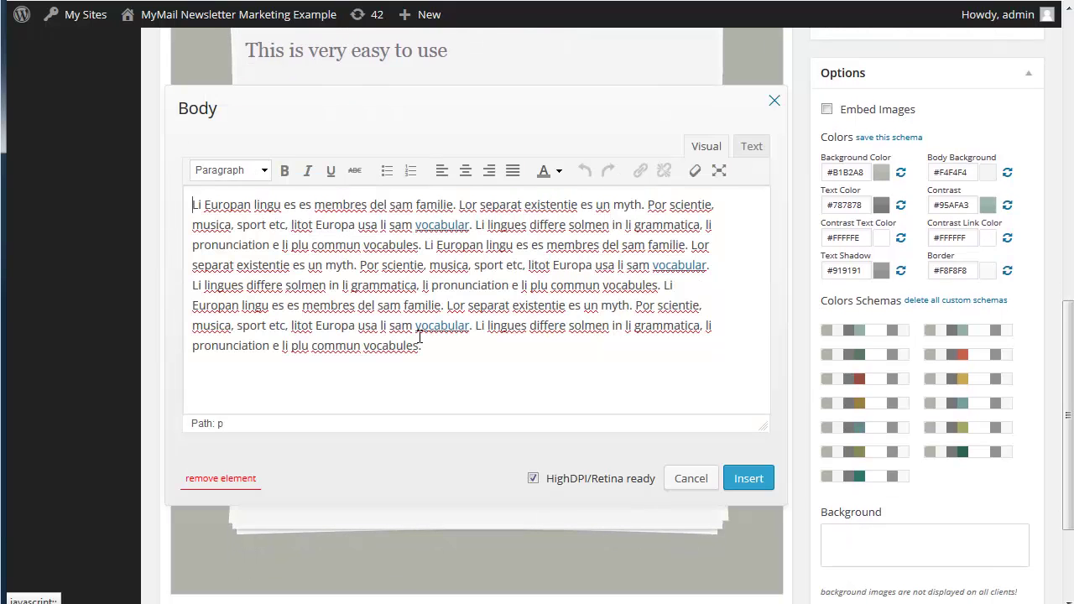
pyautogui.moveTo(464, 353); pyautogui.dragTo(176, 191)
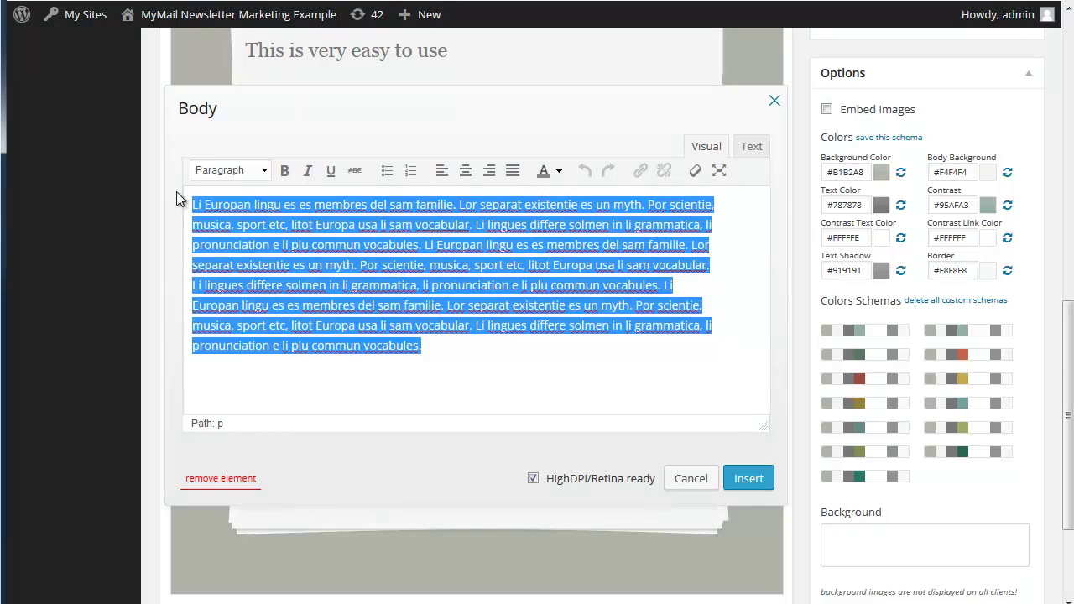
pyautogui.write('H')
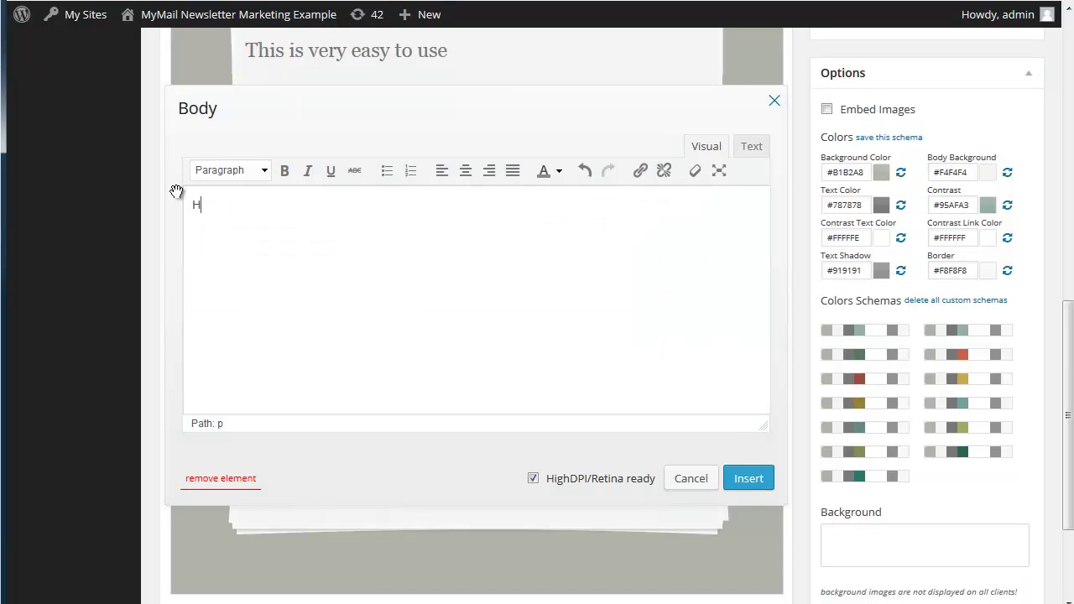
pyautogui.write('ere is somethin')
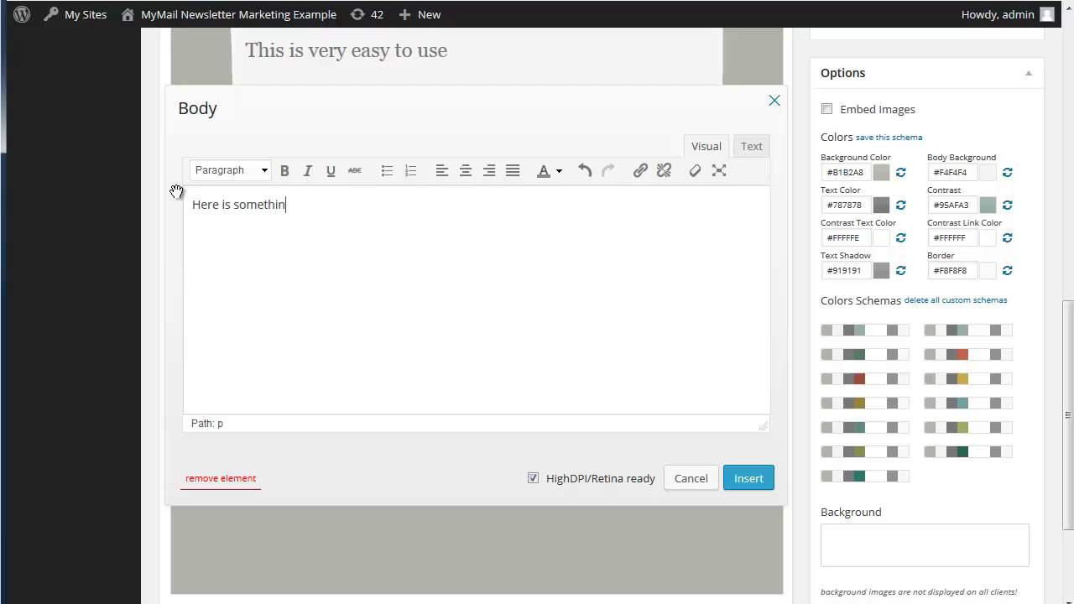
pyautogui.write('g I prepared ealier')
pyautogui.hotkey('shift', 'Left')
pyautogui.hotkey('shift', 'Left')
pyautogui.hotkey('shift', 'Left')
pyautogui.hotkey('shift', 'Left')
pyautogui.hotkey('shift', 'Left')
pyautogui.hotkey('shift', 'Left')
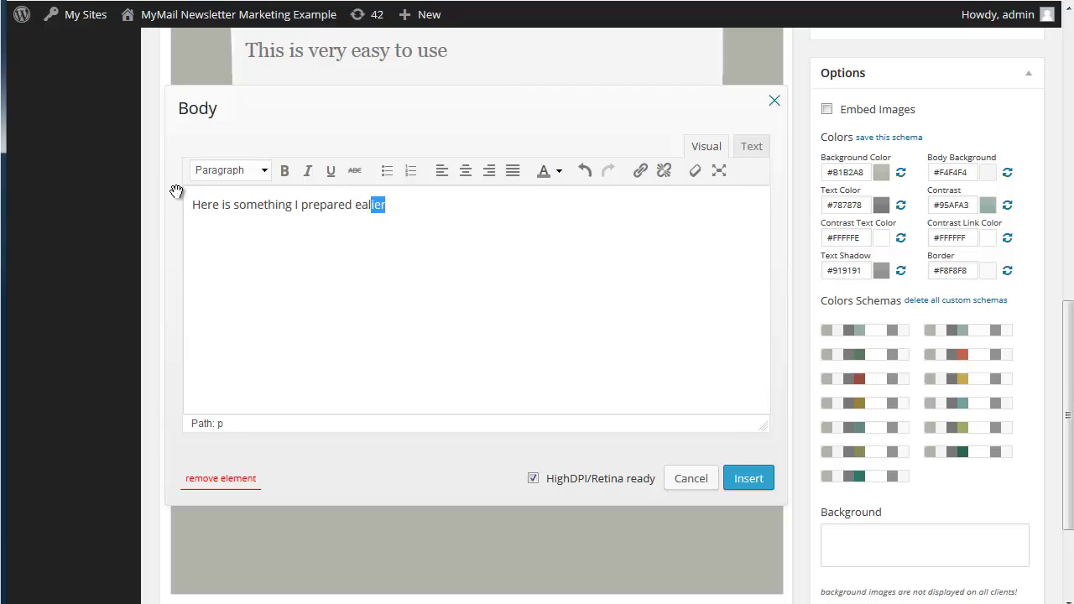
pyautogui.hotkey('ctrl', 'b')
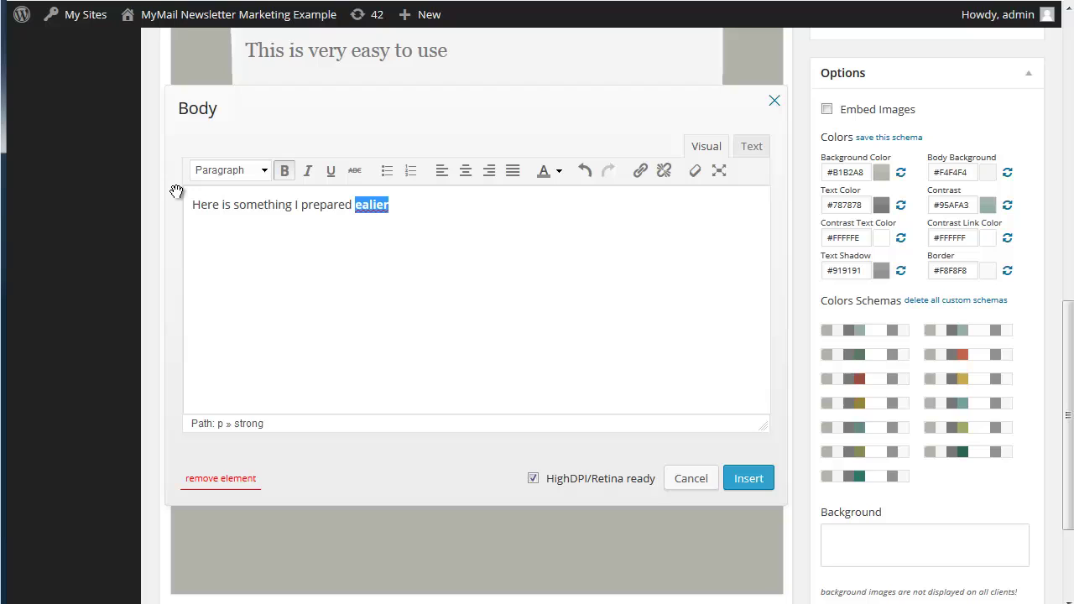
pyautogui.click(465, 170)
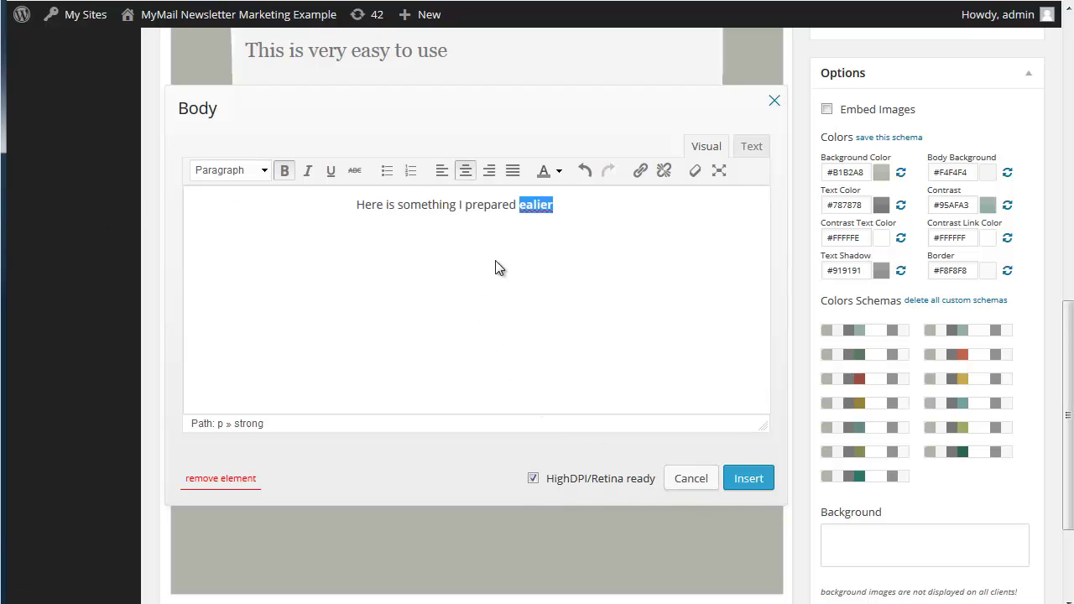
pyautogui.click(442, 172)
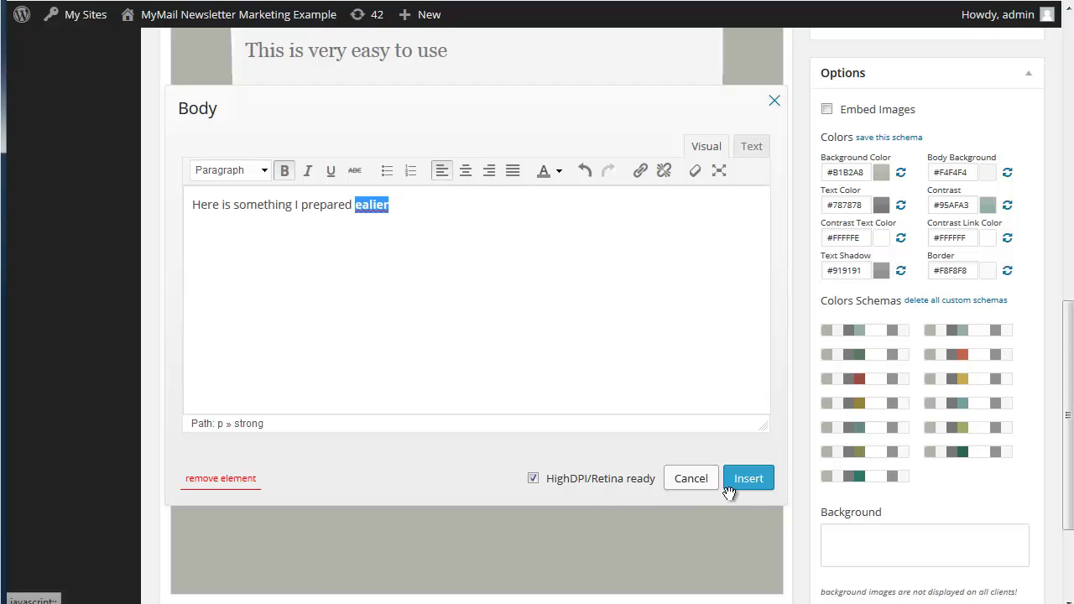
pyautogui.click(735, 485)
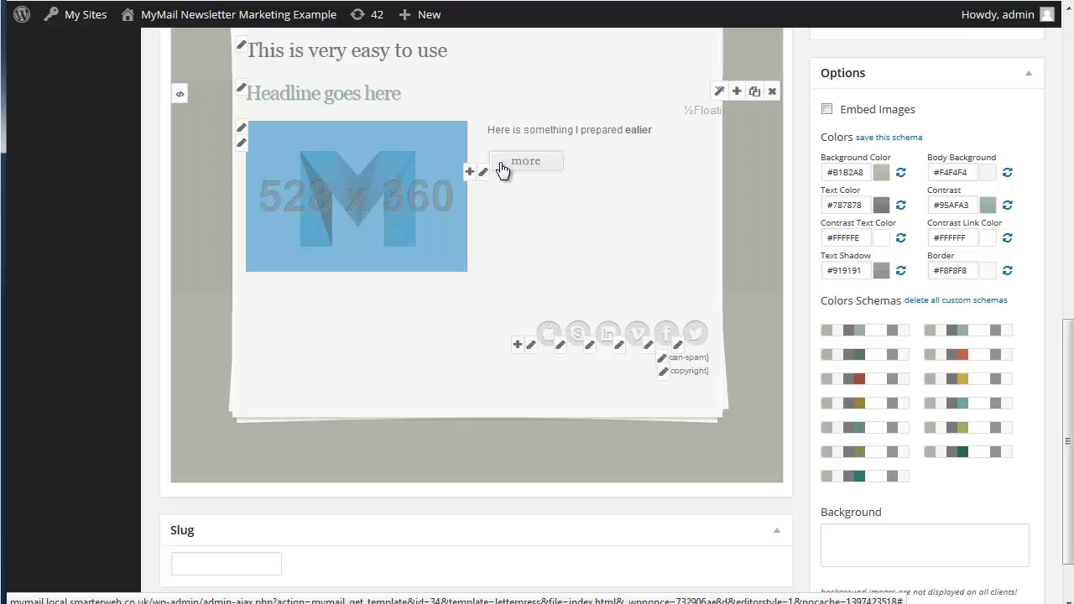
pyautogui.click(473, 170)
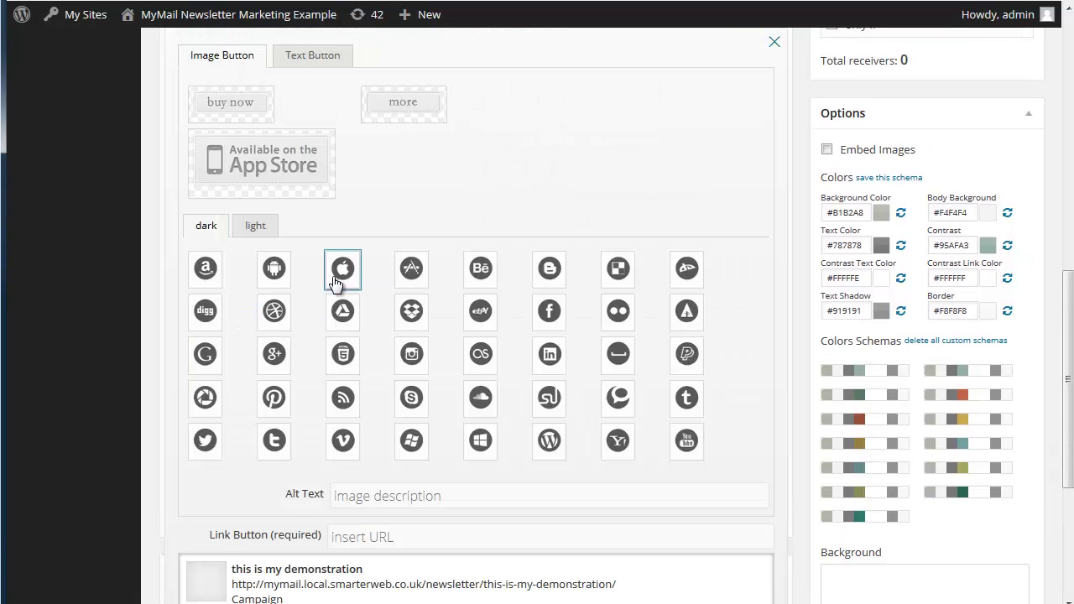
pyautogui.scroll(-2, 336, 282)
pyautogui.scroll(3, 340, 277)
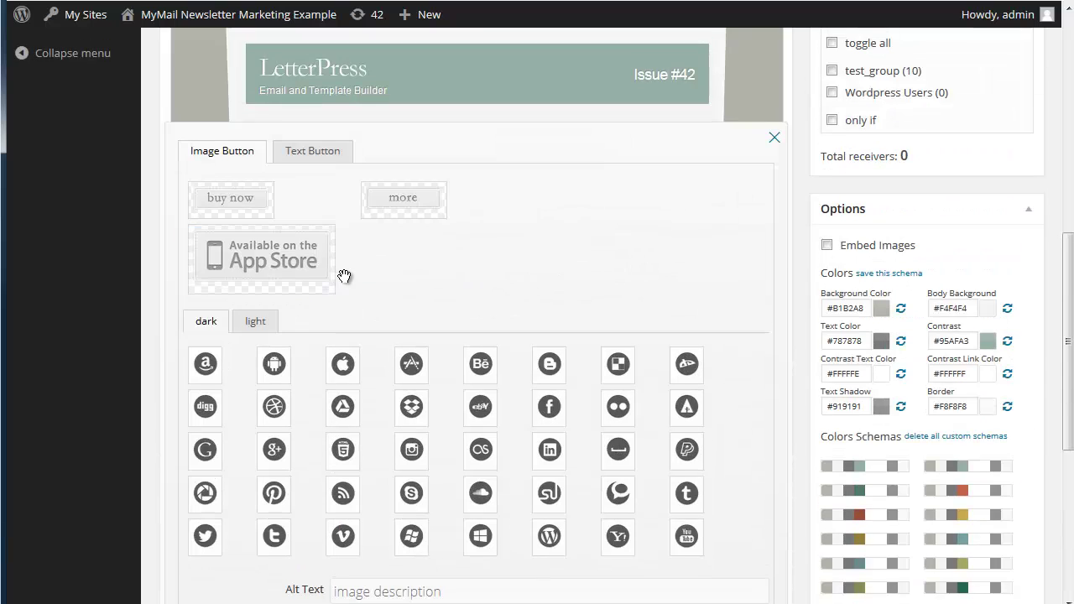
pyautogui.scroll(-1, 346, 273)
pyautogui.scroll(-2, 344, 277)
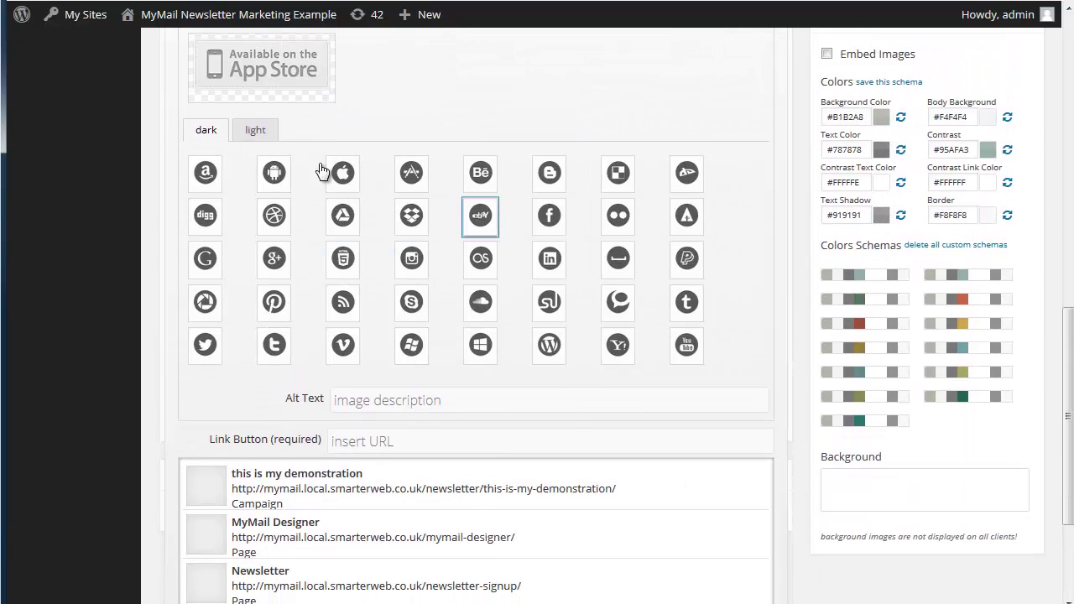
pyautogui.click(260, 140)
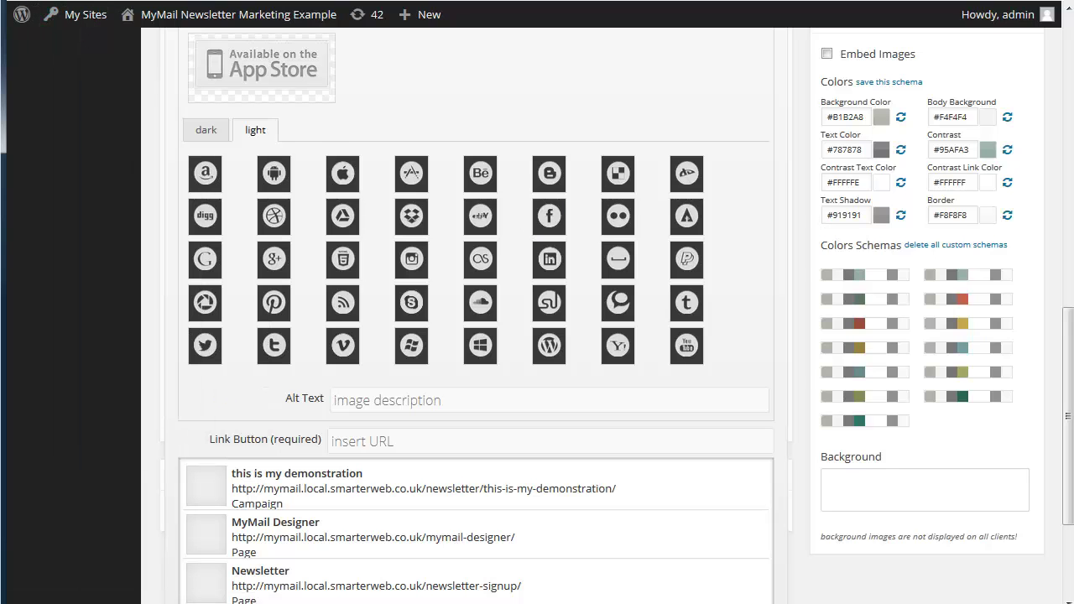
pyautogui.scroll(4, 223, 143)
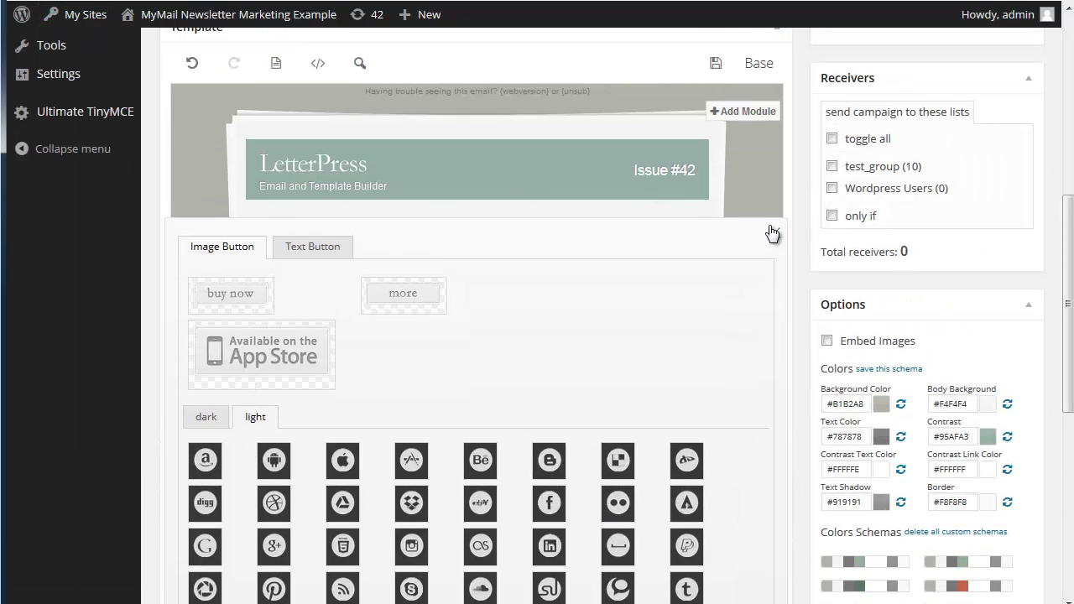
pyautogui.click(770, 230)
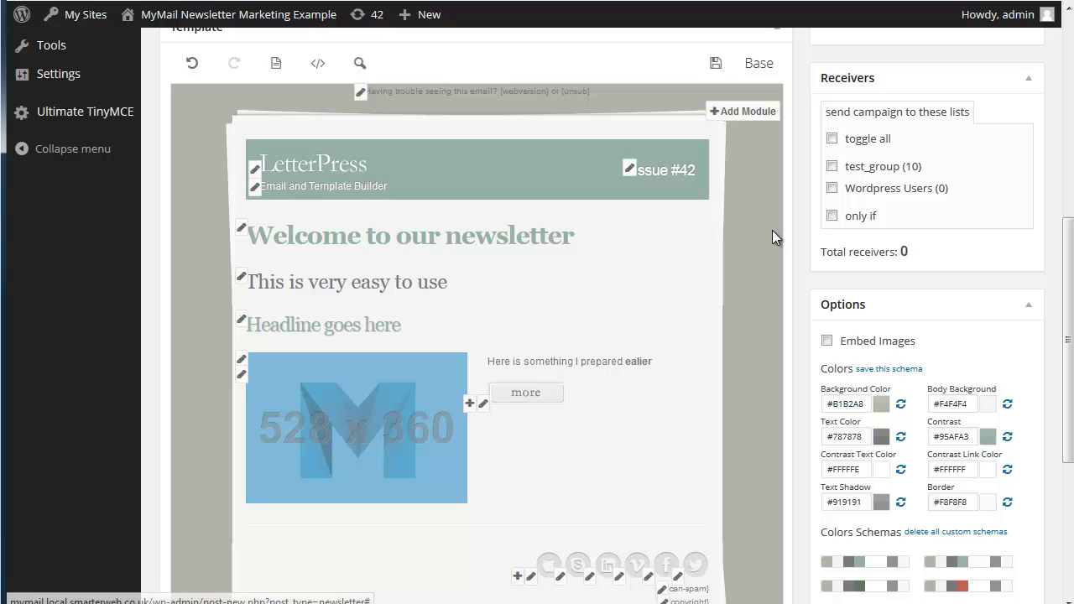
pyautogui.click(469, 405)
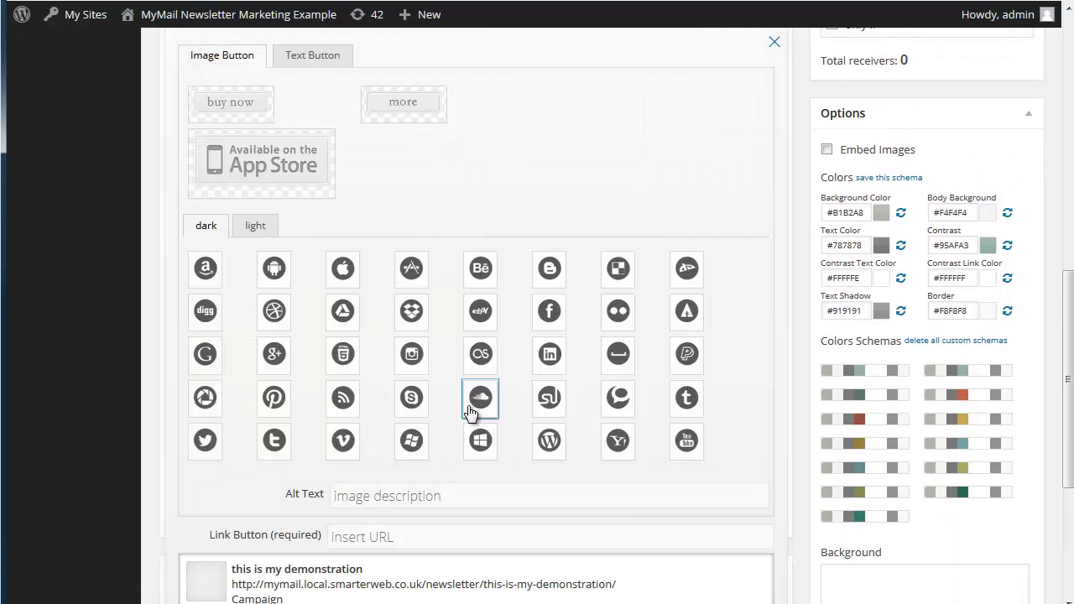
pyautogui.scroll(-5, 469, 411)
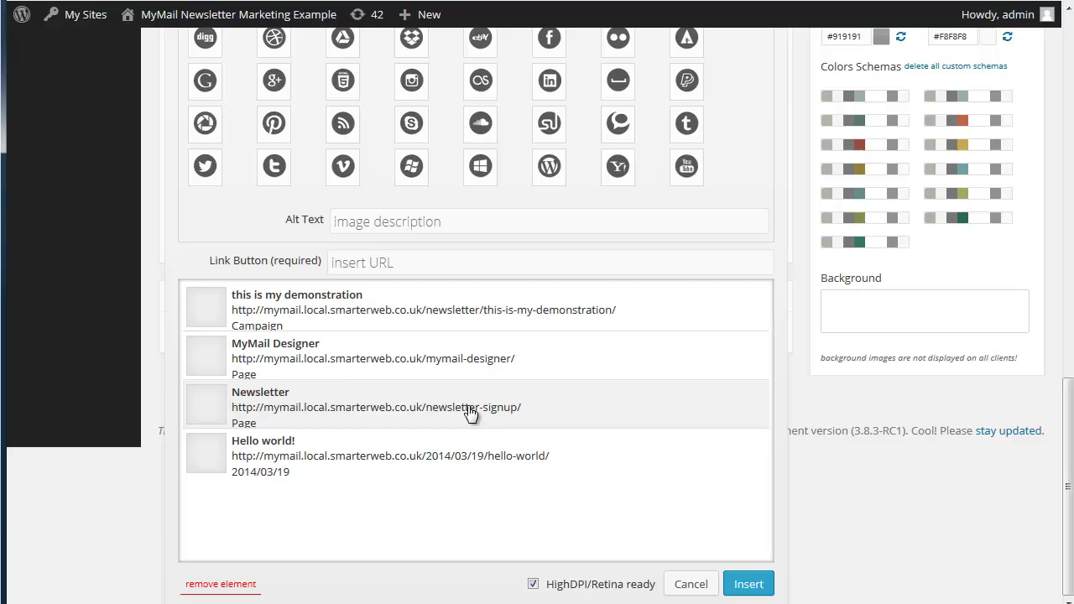
pyautogui.click(357, 304)
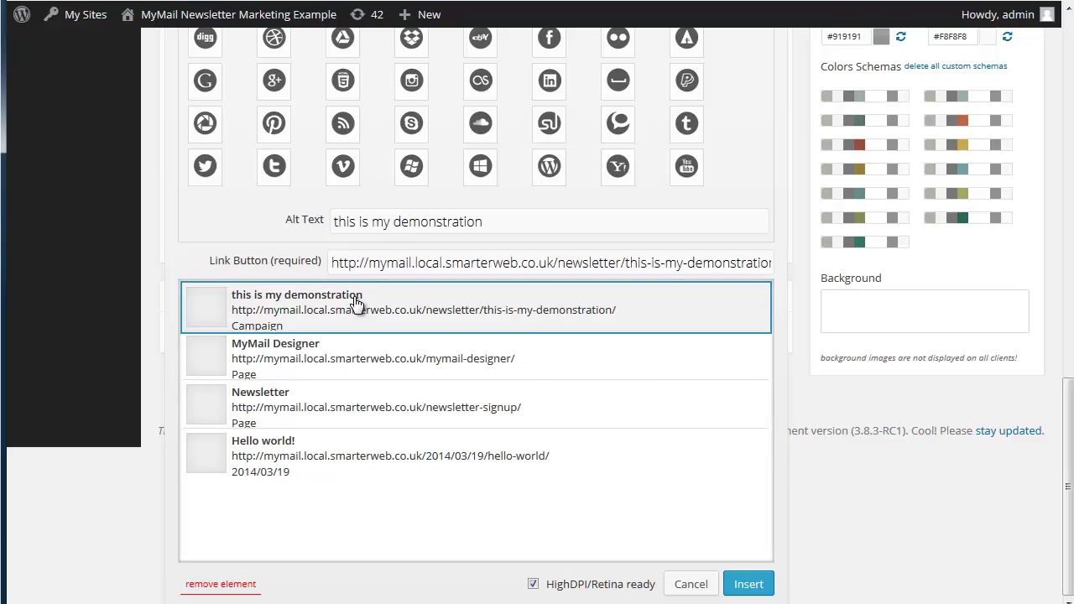
pyautogui.click(760, 589)
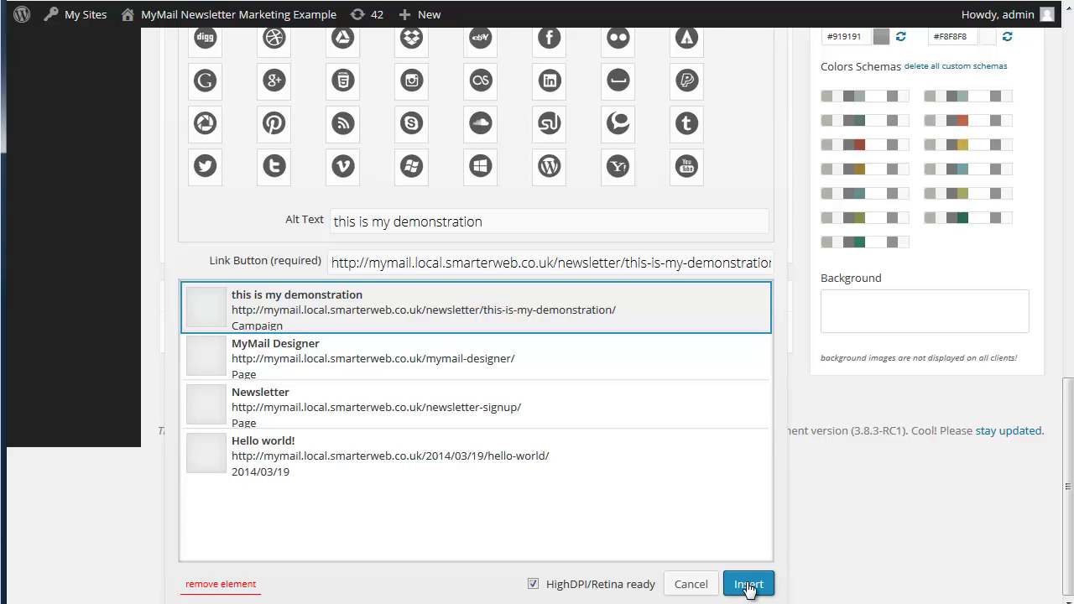
pyautogui.scroll(4, 749, 587)
pyautogui.scroll(2, 731, 218)
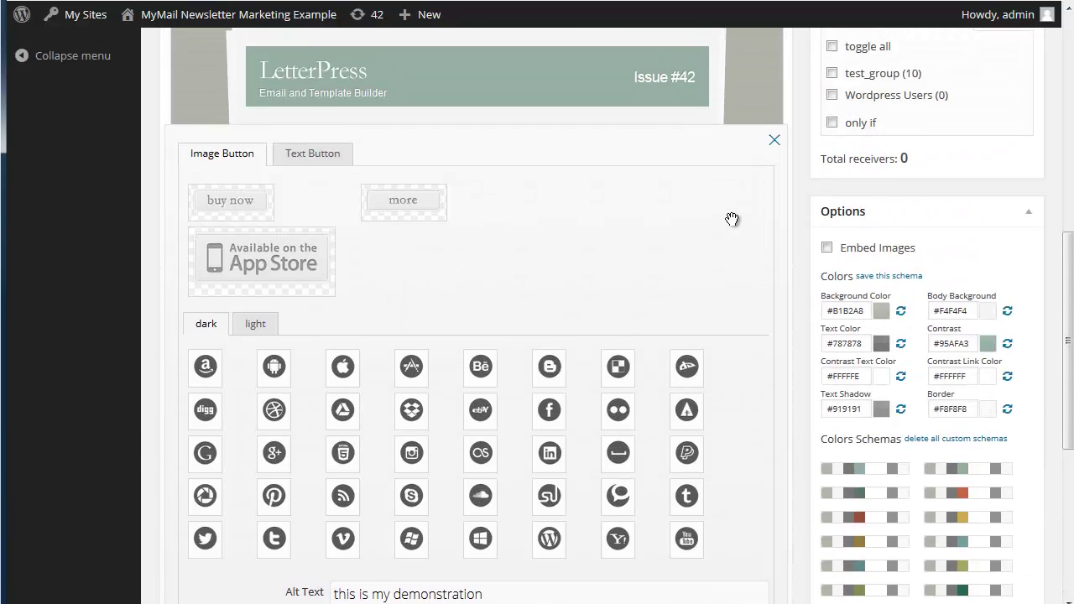
pyautogui.click(333, 263)
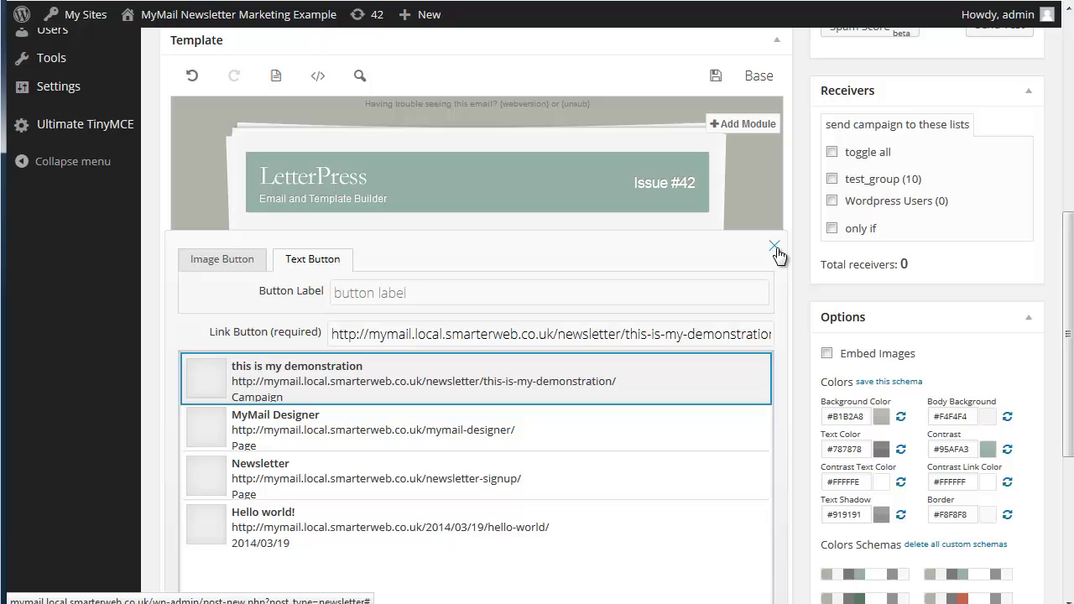
pyautogui.click(772, 248)
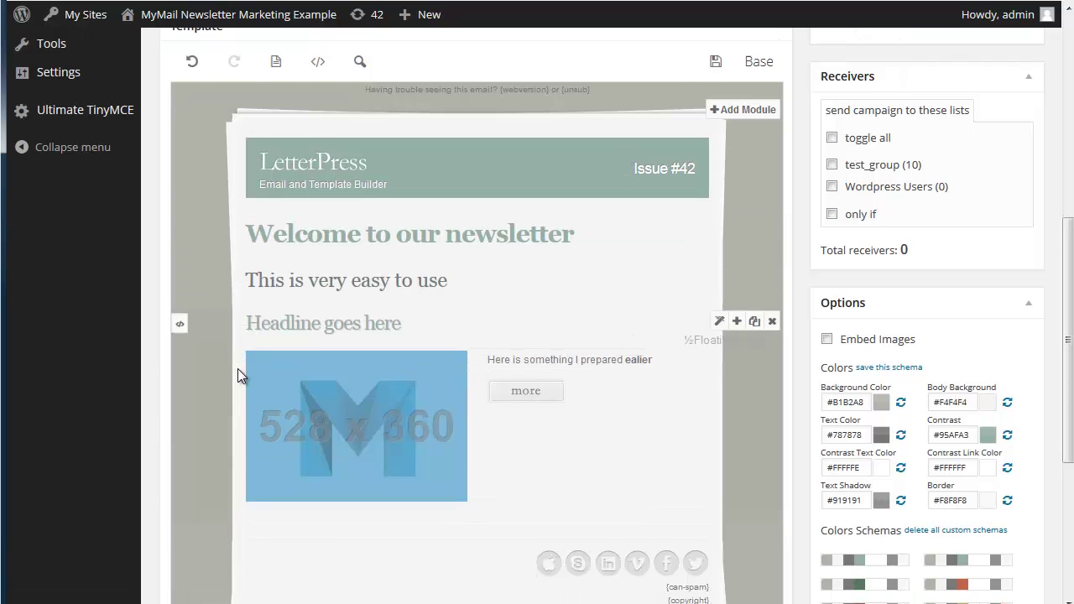
# Replace the 528 x 360 placeholder picture with the uploaded image_8.png dashboard screenshot
pyautogui.click(238, 371)
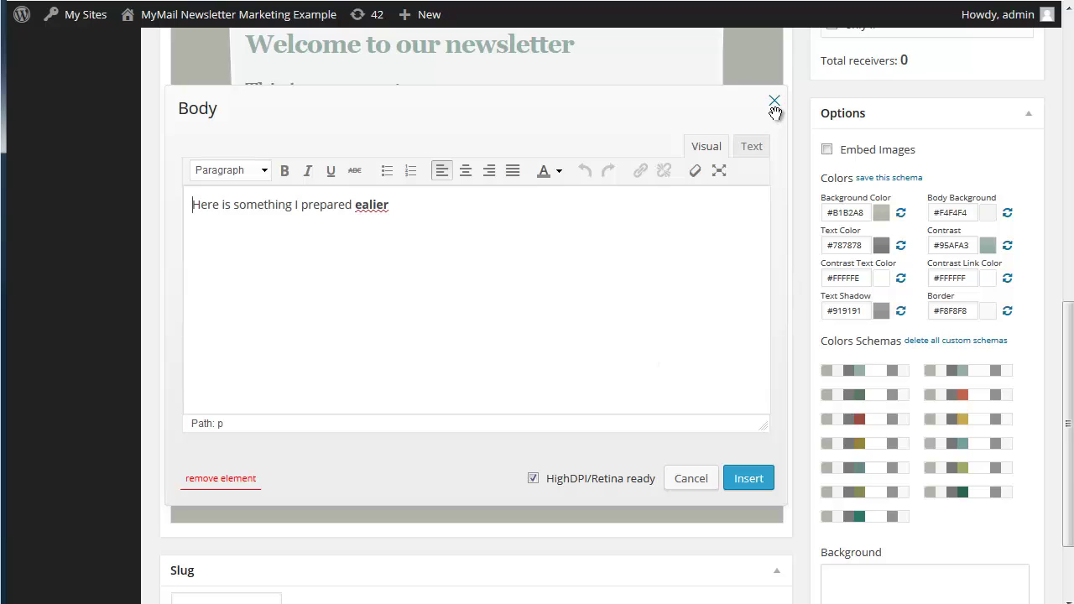
pyautogui.click(773, 102)
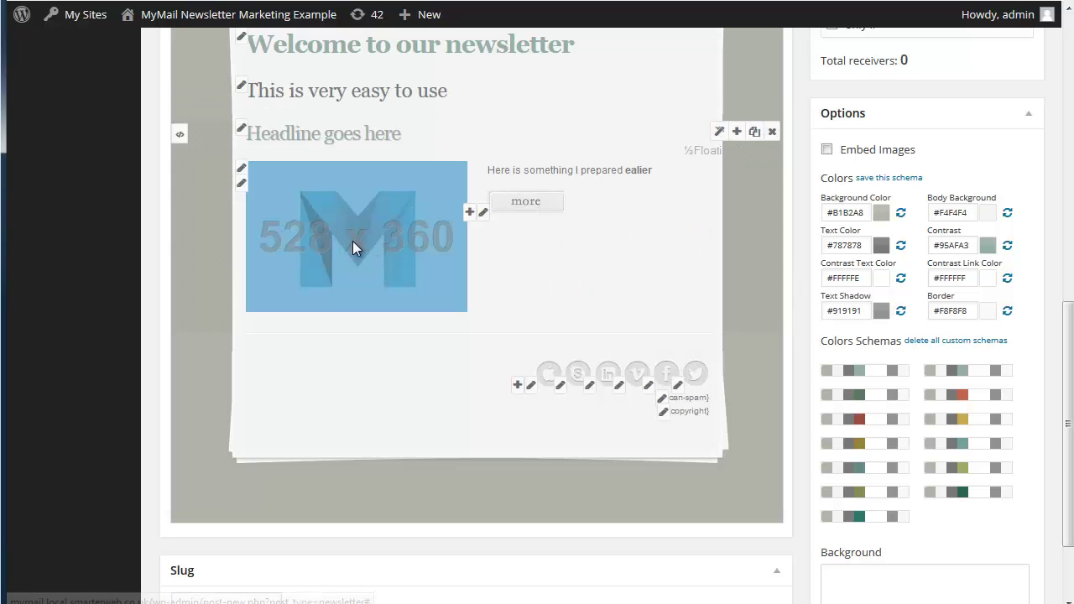
pyautogui.click(241, 182)
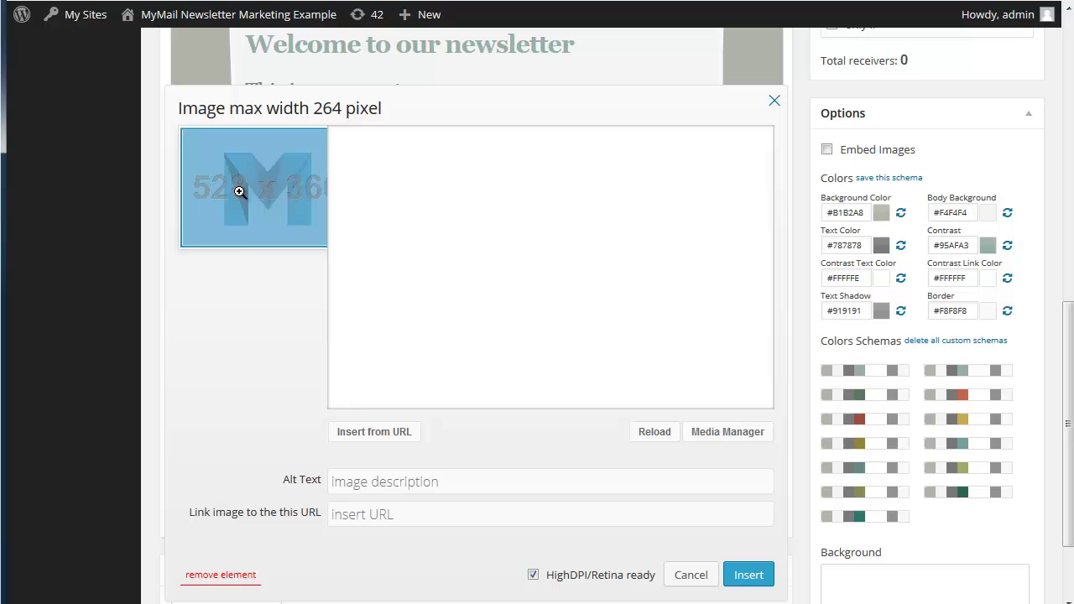
pyautogui.click(703, 431)
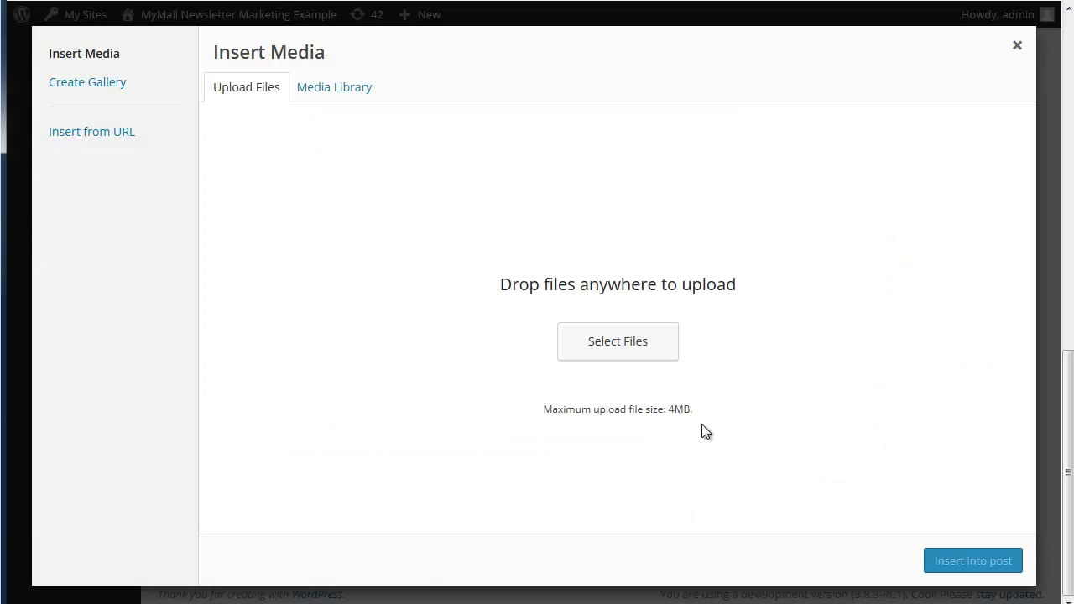
pyautogui.click(337, 91)
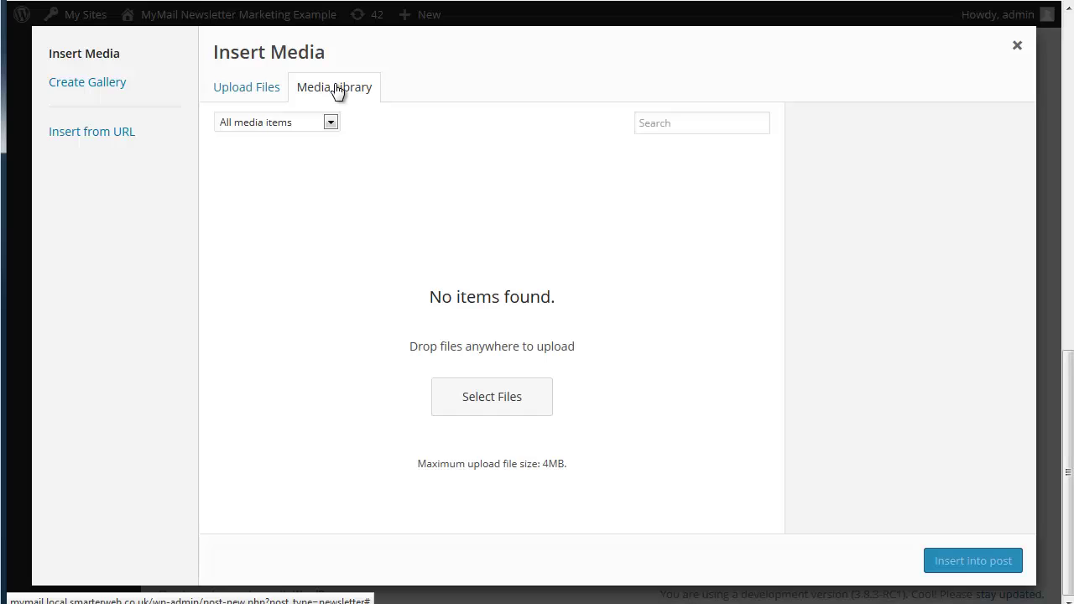
pyautogui.click(249, 87)
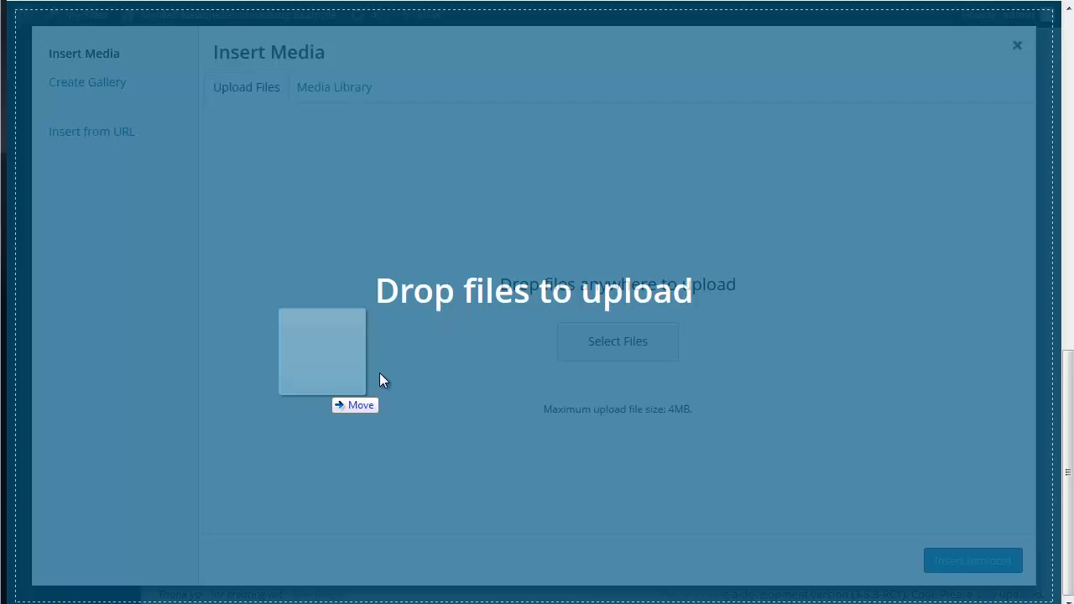
pyautogui.moveTo(379, 373); pyautogui.dragTo(482, 346)
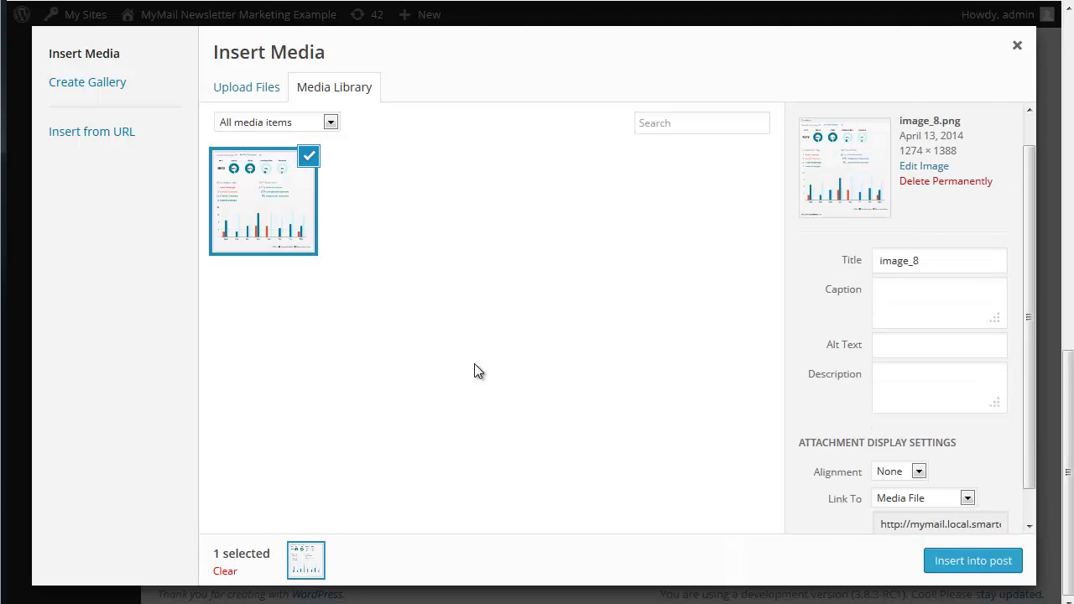
pyautogui.click(954, 573)
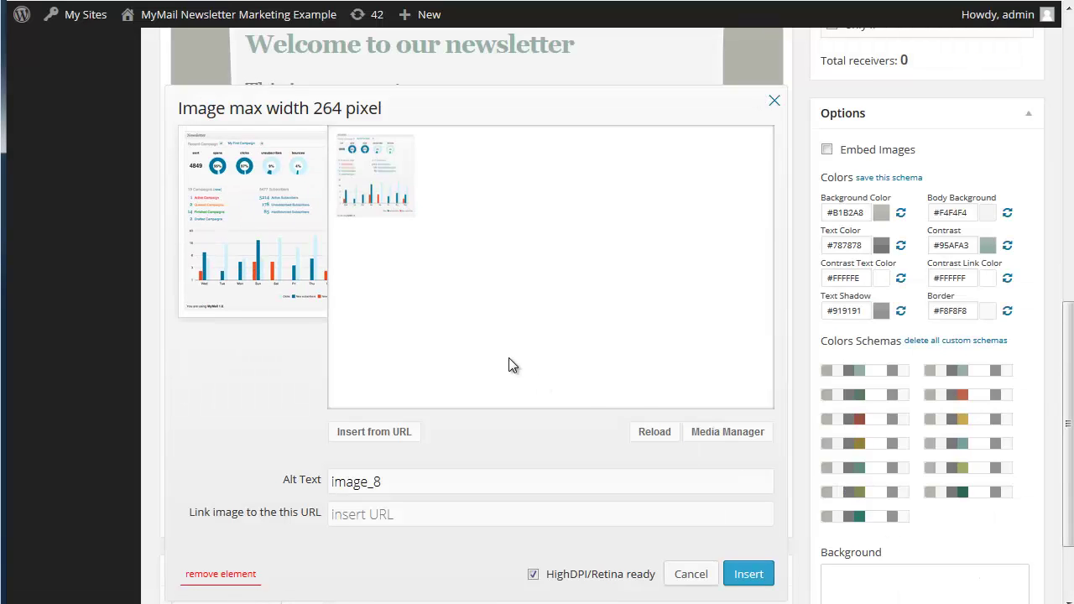
pyautogui.click(750, 572)
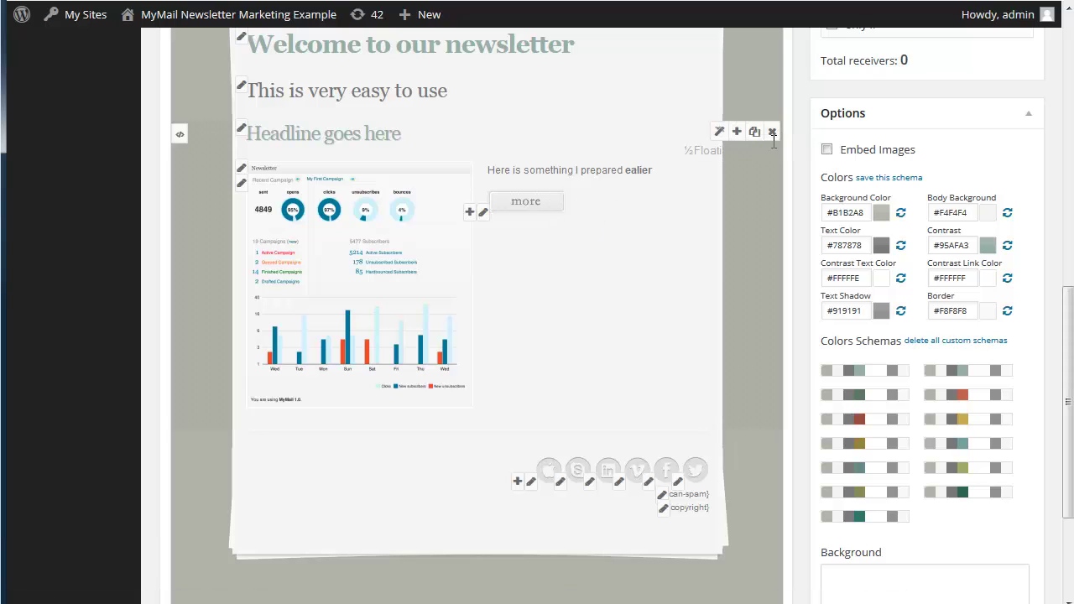
# Remove the April issue label from the header, leaving the LetterPress logo unchanged
pyautogui.scroll(1, 671, 227)
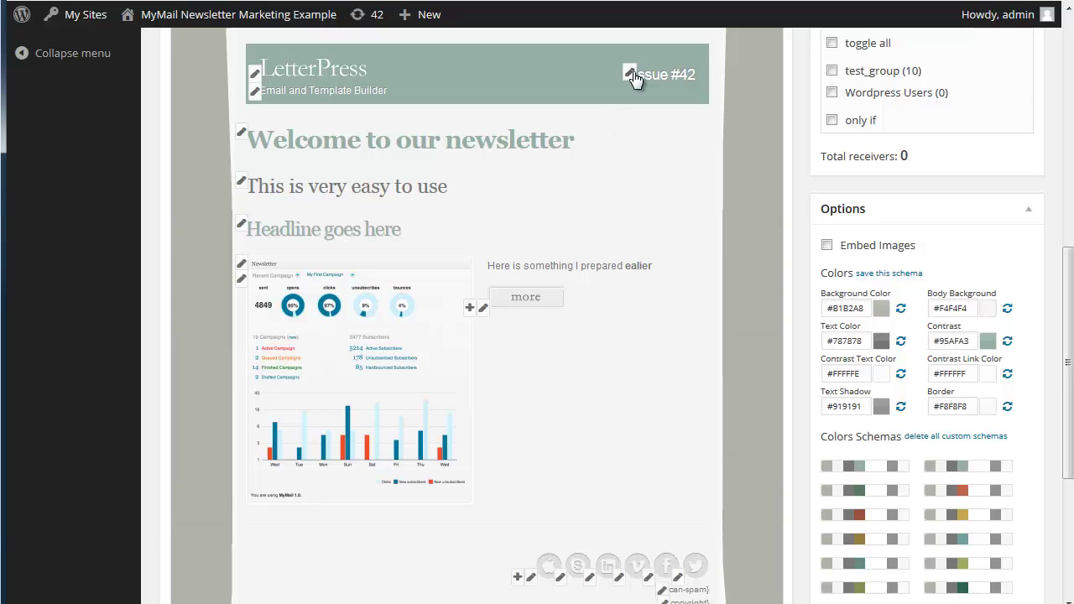
pyautogui.scroll(1, 625, 79)
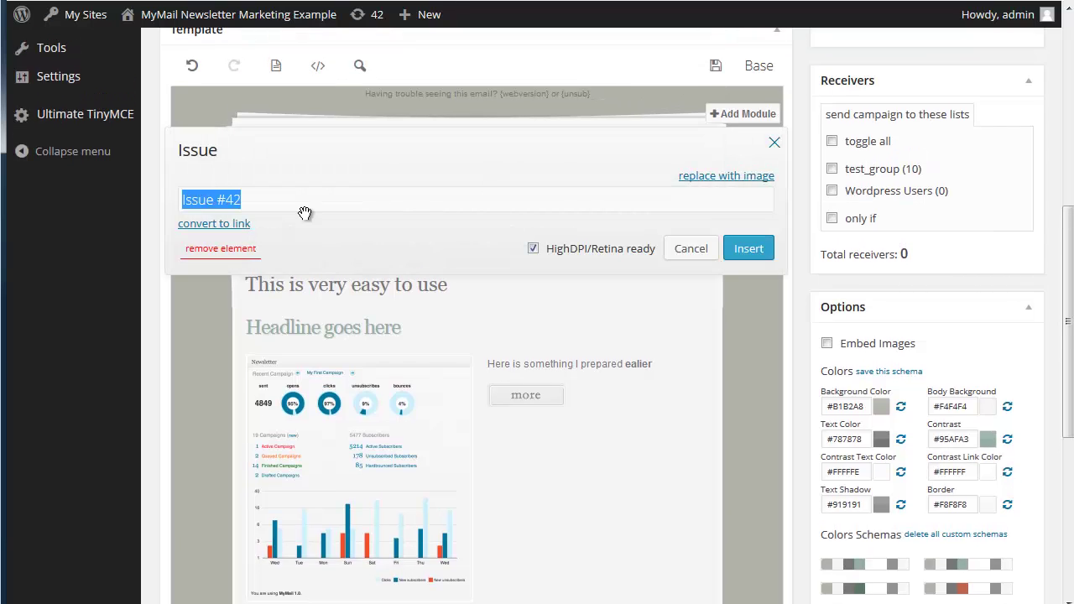
pyautogui.write('April')
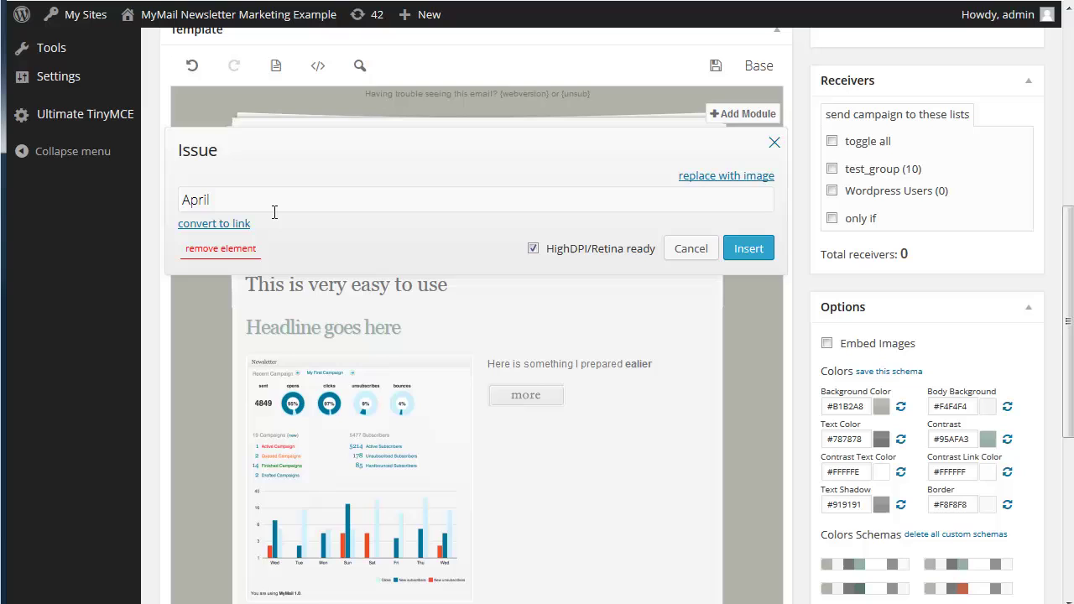
pyautogui.click(223, 252)
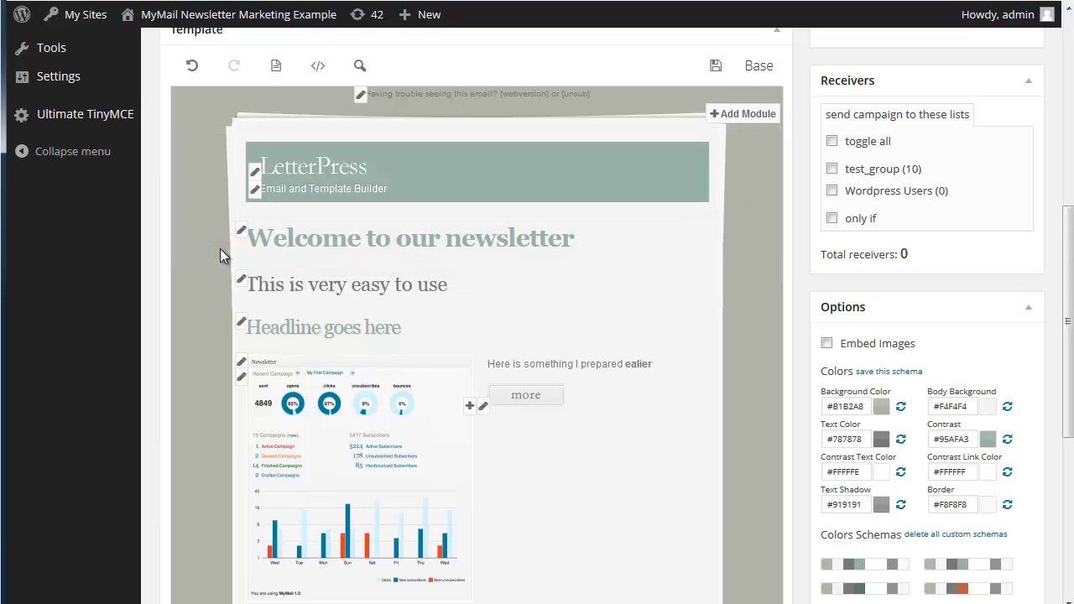
pyautogui.click(251, 172)
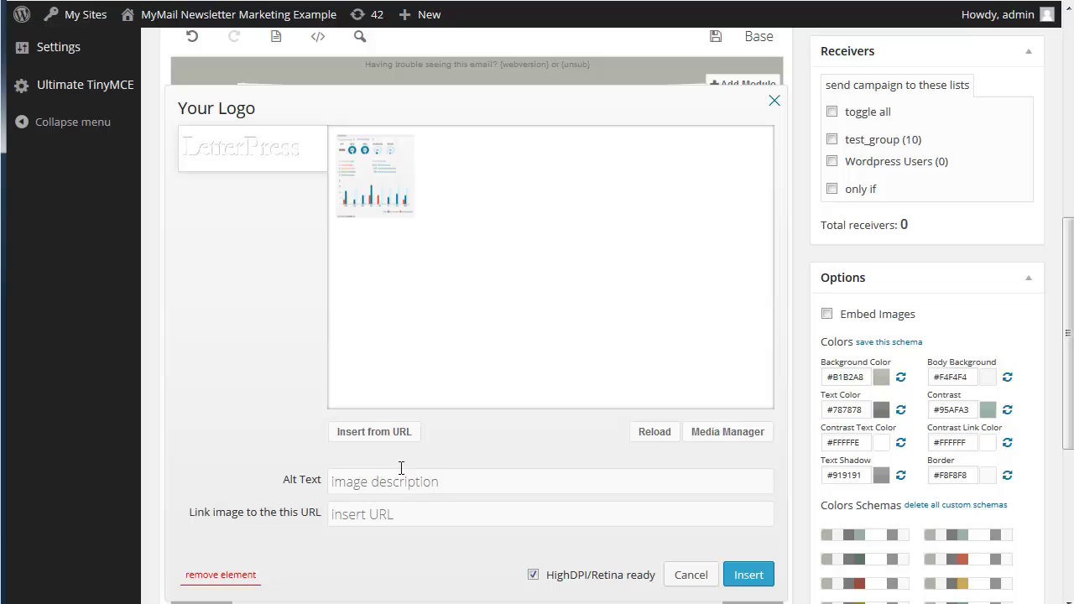
pyautogui.click(252, 155)
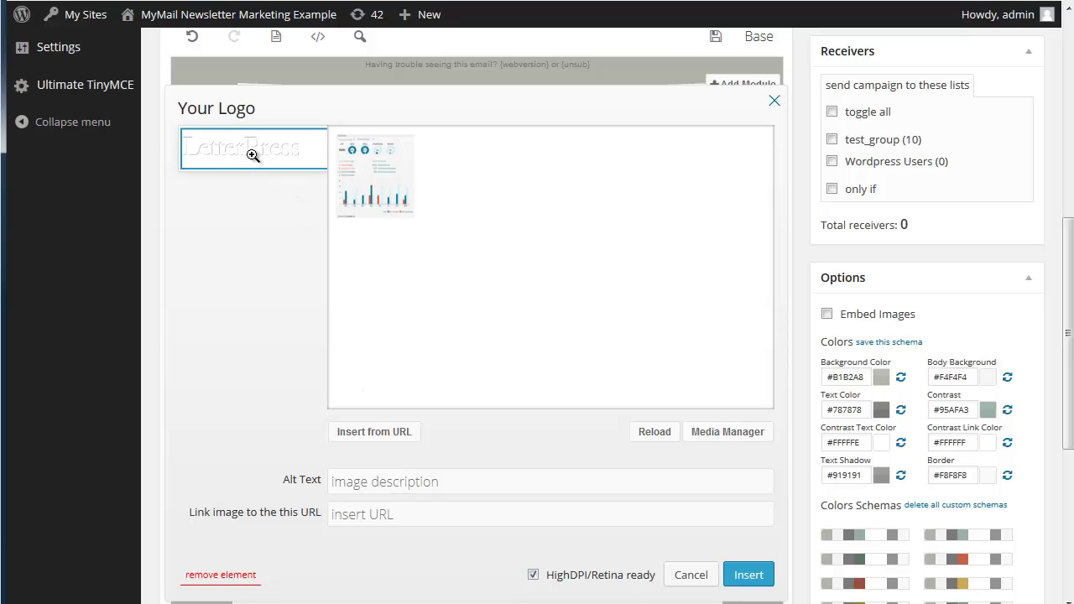
pyautogui.click(773, 108)
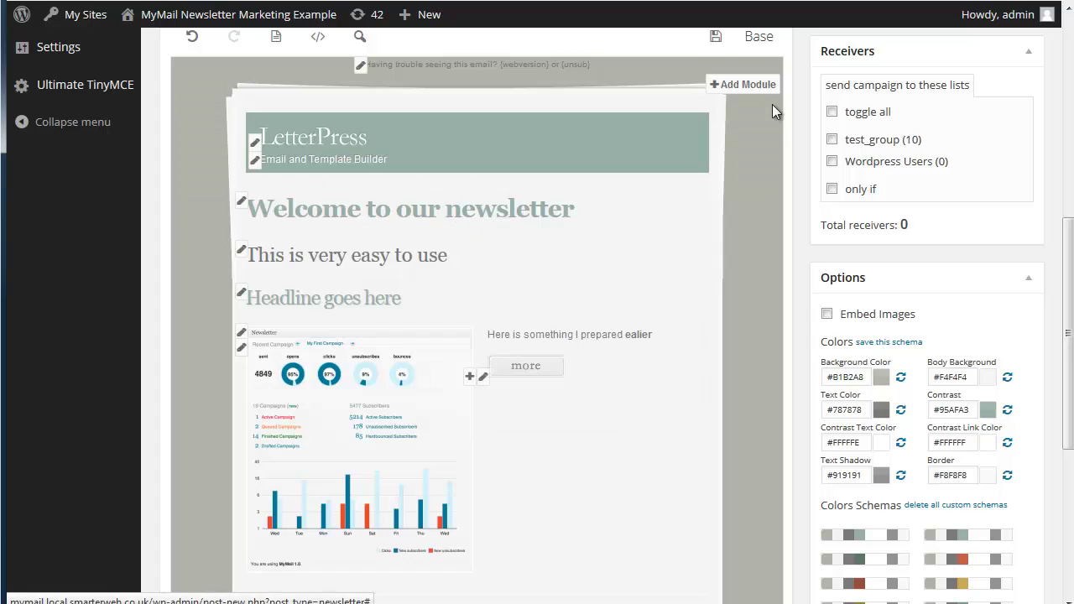
# Change the header subline to 'My Email Message'
pyautogui.click(254, 161)
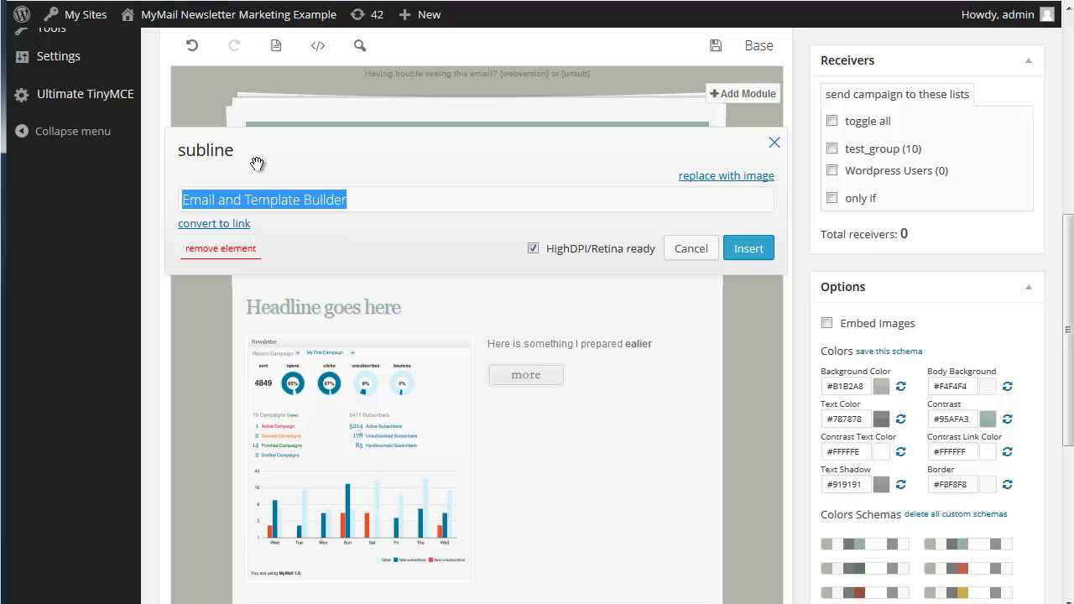
pyautogui.write('My Email ')
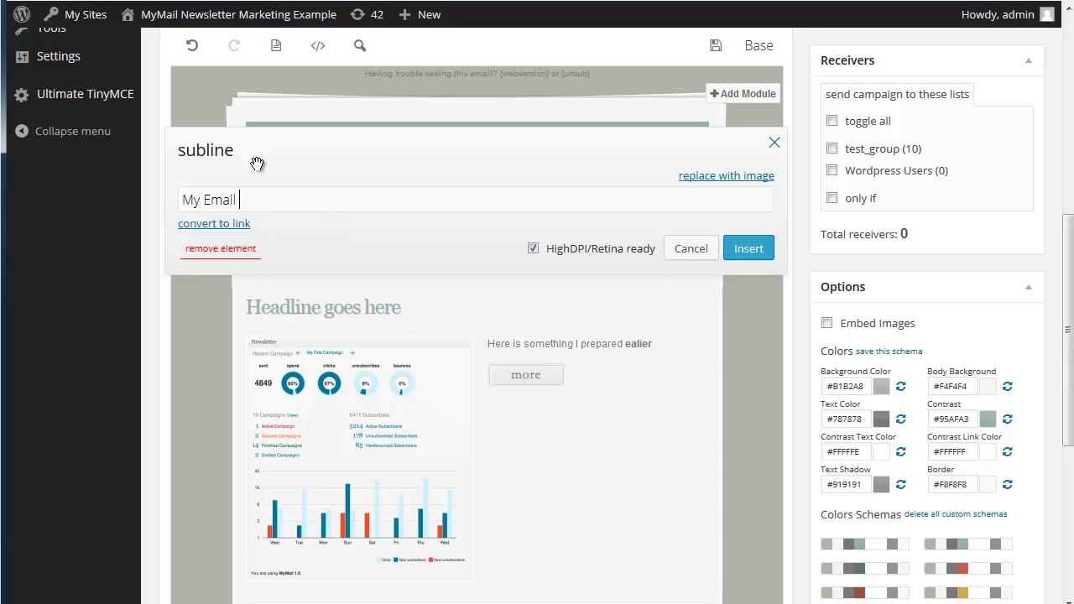
pyautogui.write('Message')
pyautogui.click(737, 252)
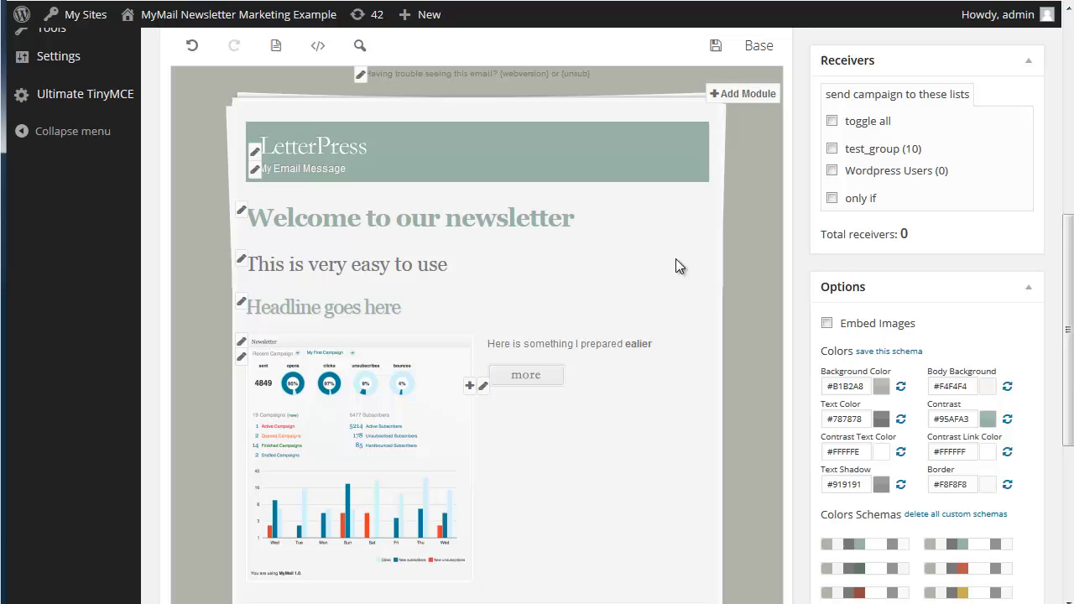
# Replace the Delivery box test recipient with the test mailbox address and send a test copy
pyautogui.scroll(-3, 675, 258)
pyautogui.scroll(-1, 678, 267)
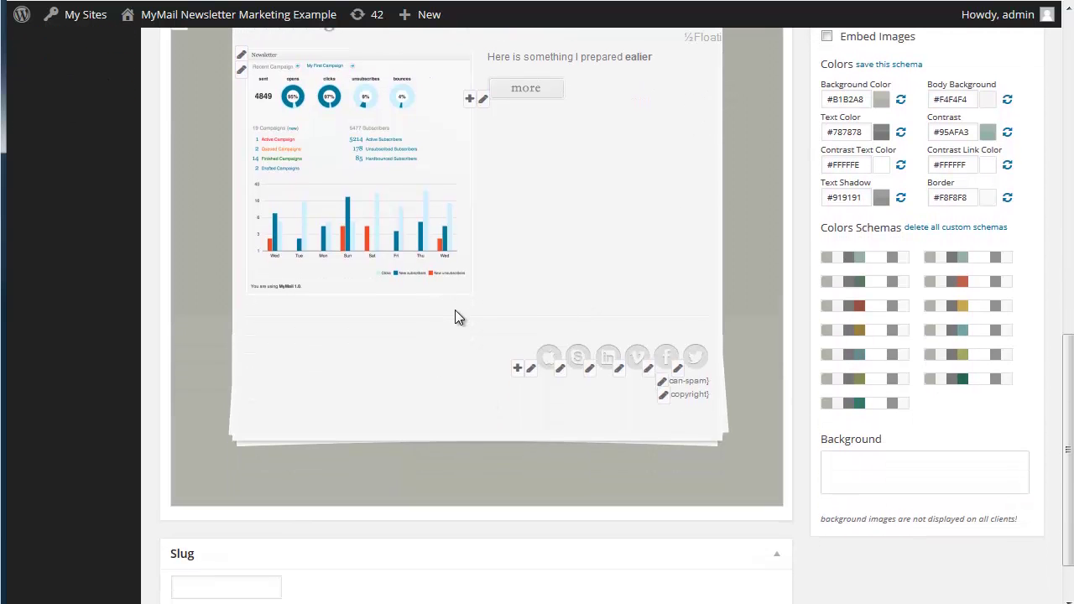
pyautogui.scroll(3, 615, 310)
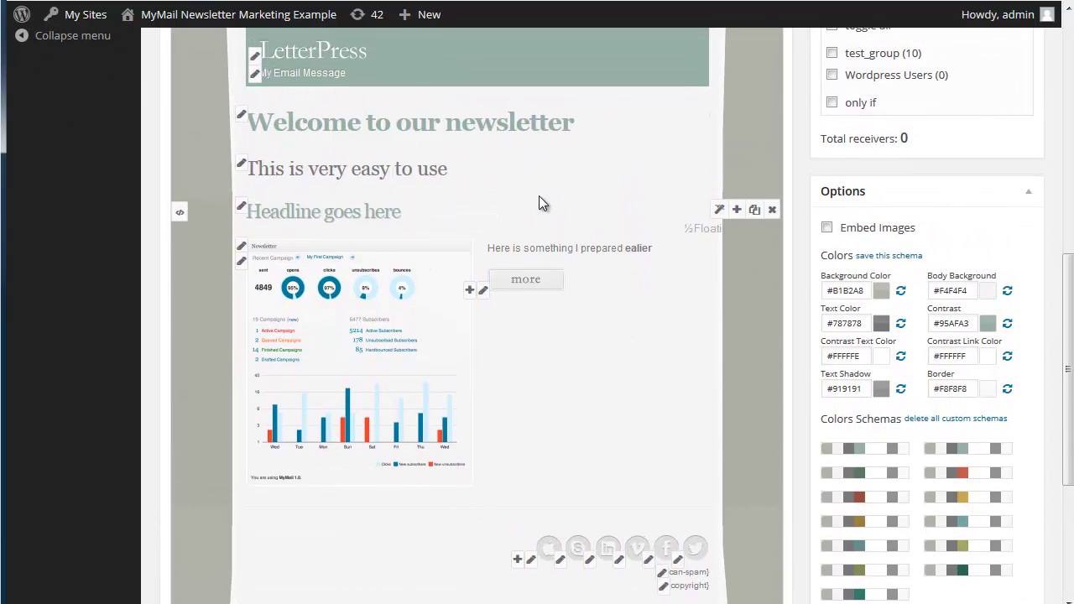
pyautogui.scroll(3, 539, 203)
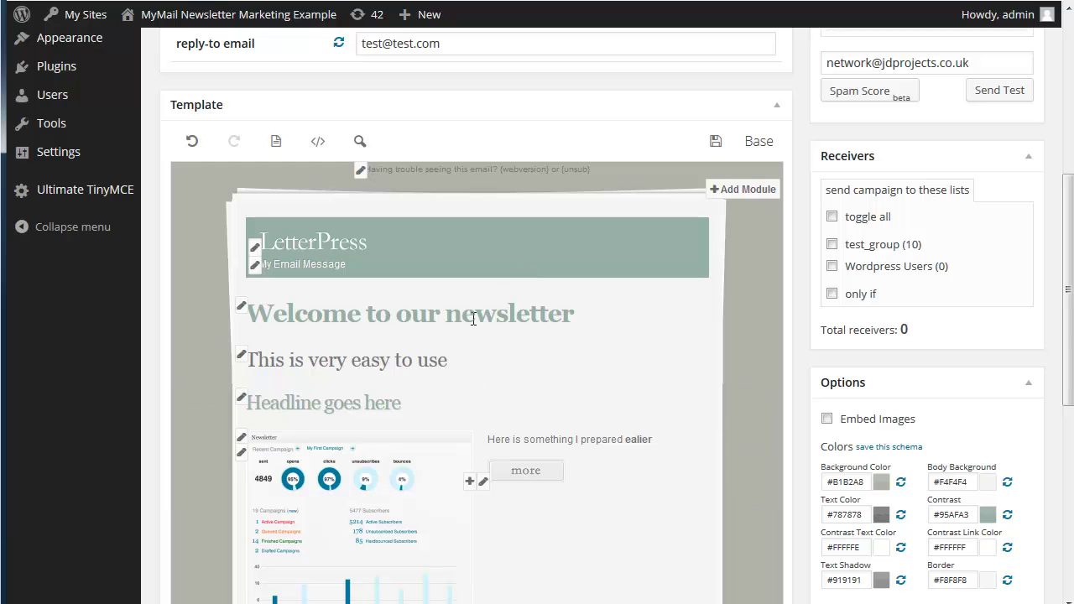
pyautogui.scroll(-6, 474, 319)
pyautogui.scroll(10, 514, 325)
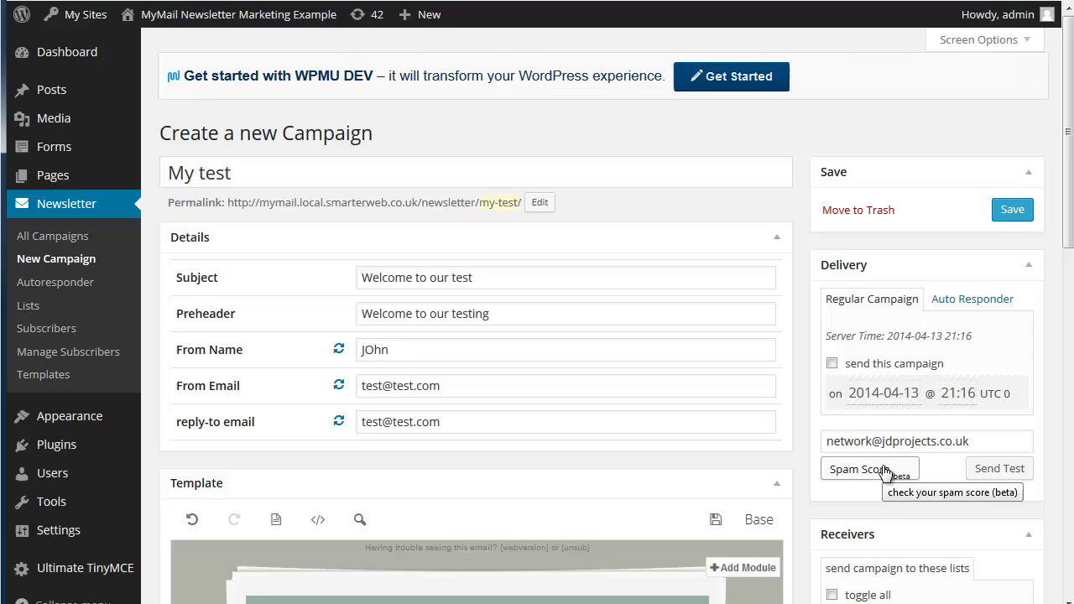
pyautogui.scroll(-2, 882, 453)
pyautogui.scroll(-2, 883, 369)
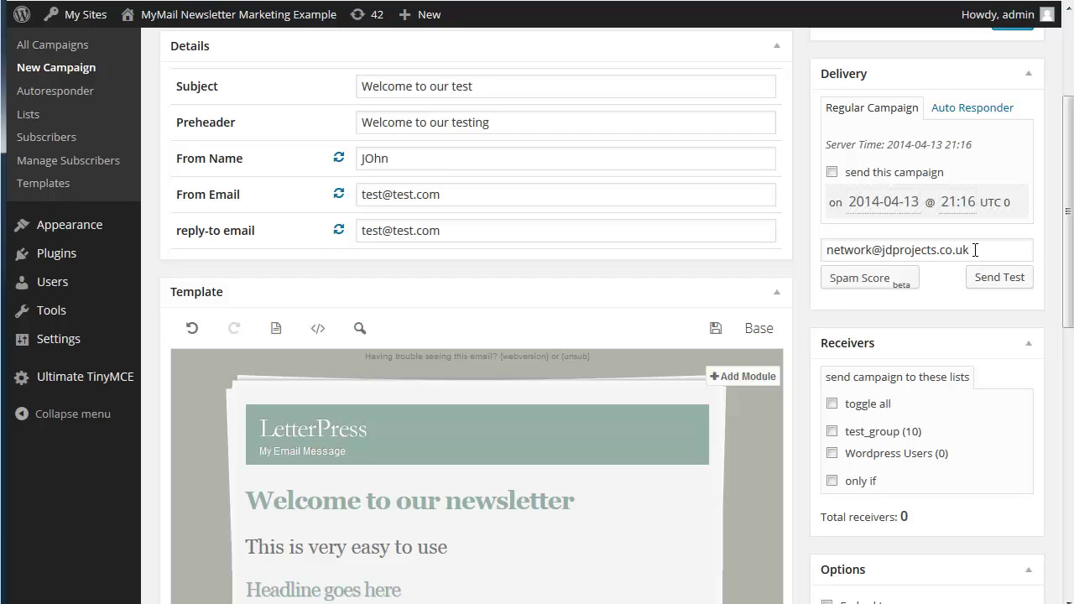
pyautogui.moveTo(975, 250); pyautogui.dragTo(664, 230)
pyautogui.write('tes')
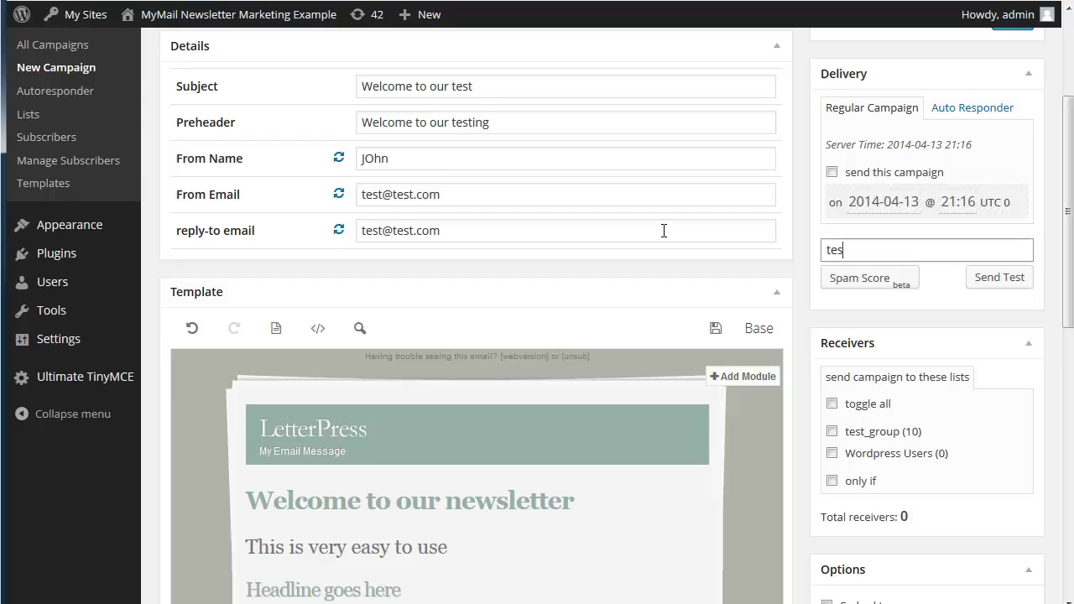
pyautogui.write('t@test')
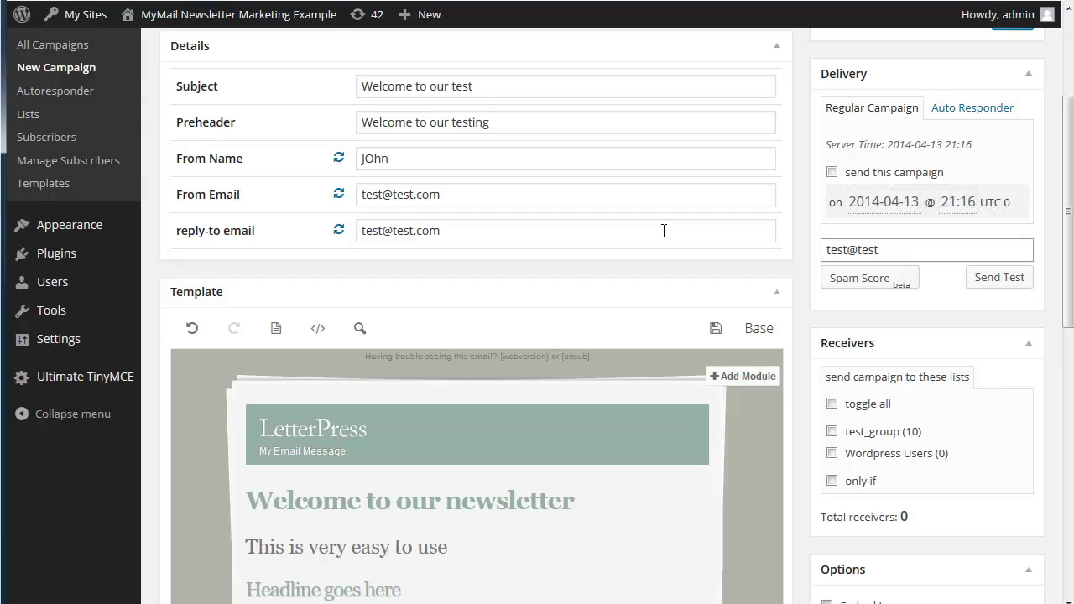
pyautogui.write('.com')
pyautogui.click(983, 281)
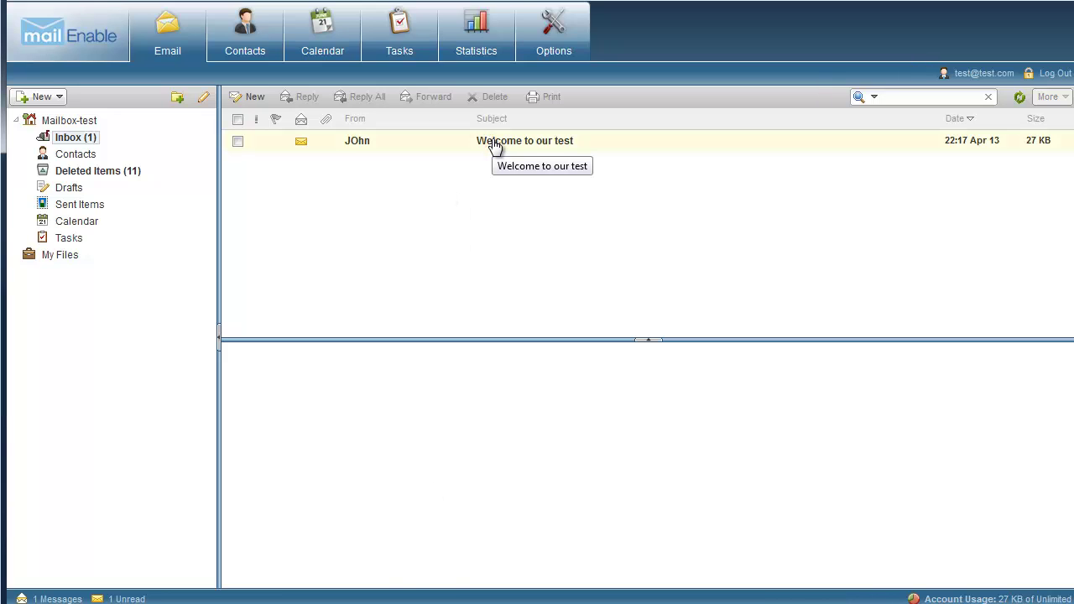
# Open the 'Welcome to our test' email in MailEnable and scroll through the whole newsletter
pyautogui.click(494, 143)
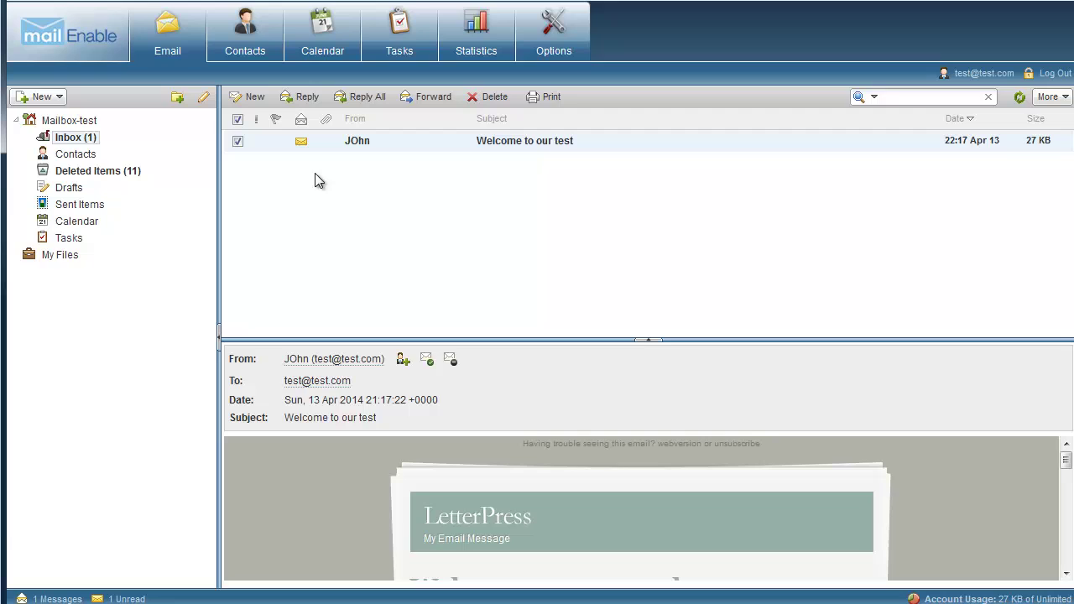
pyautogui.doubleClick(543, 143)
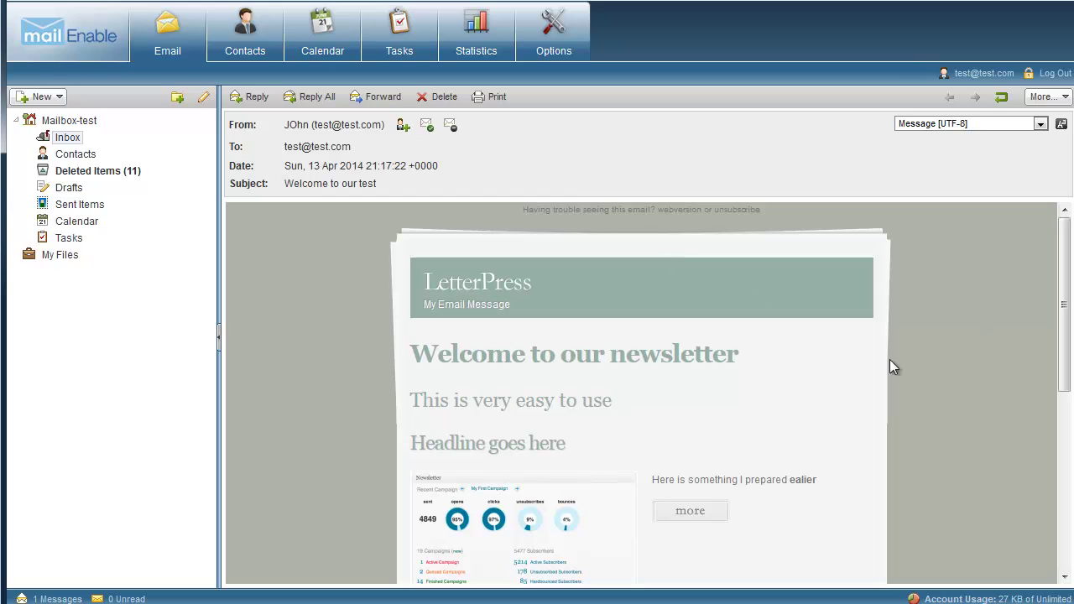
pyautogui.moveTo(1064, 246); pyautogui.dragTo(1061, 432)
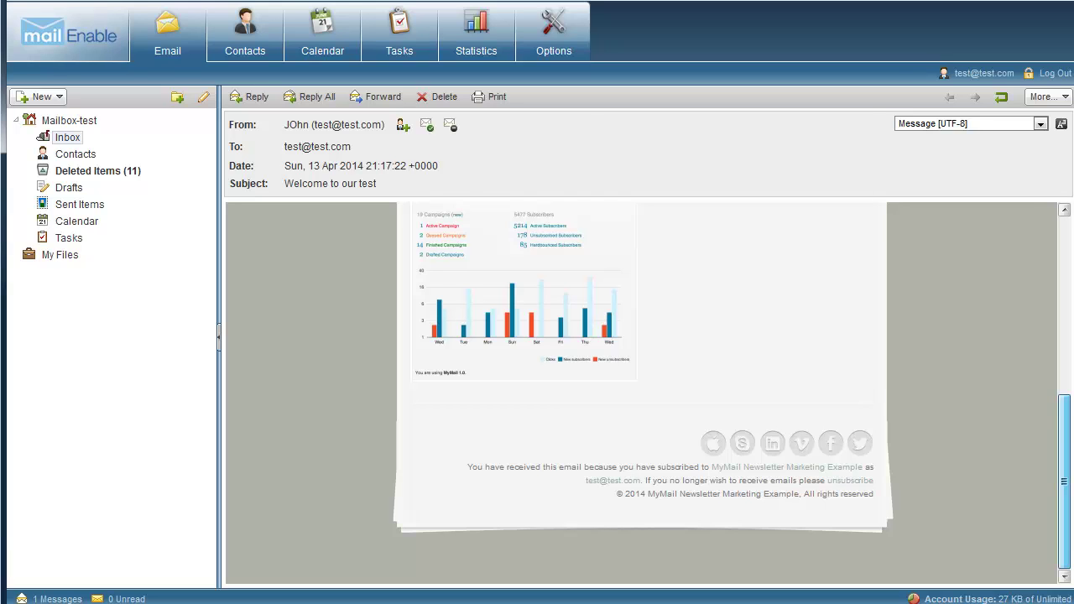
pyautogui.moveTo(1062, 424); pyautogui.dragTo(1052, 208)
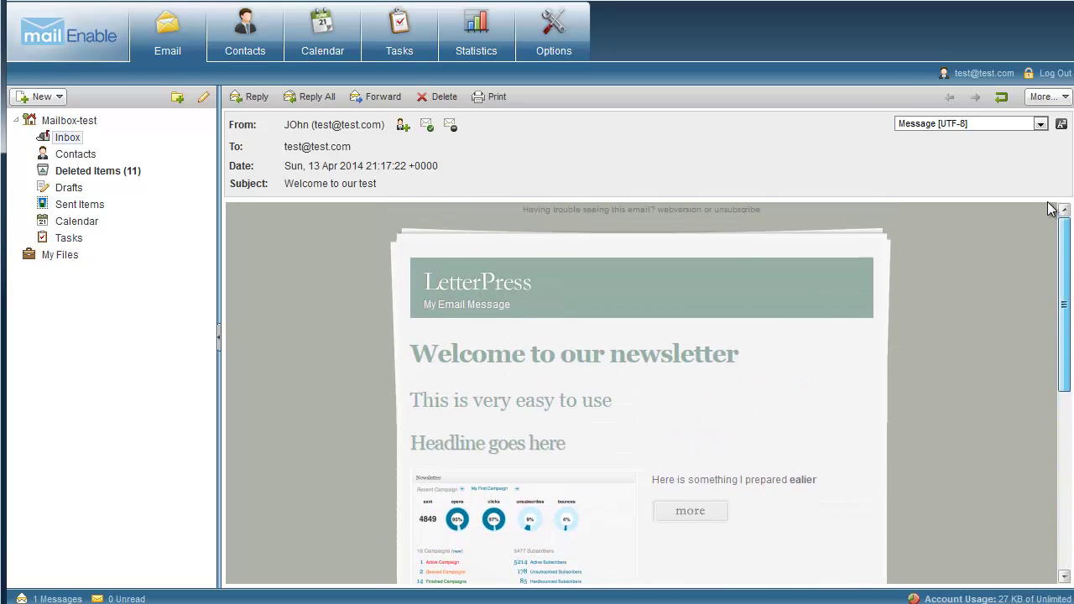
pyautogui.moveTo(1062, 252); pyautogui.dragTo(1060, 424)
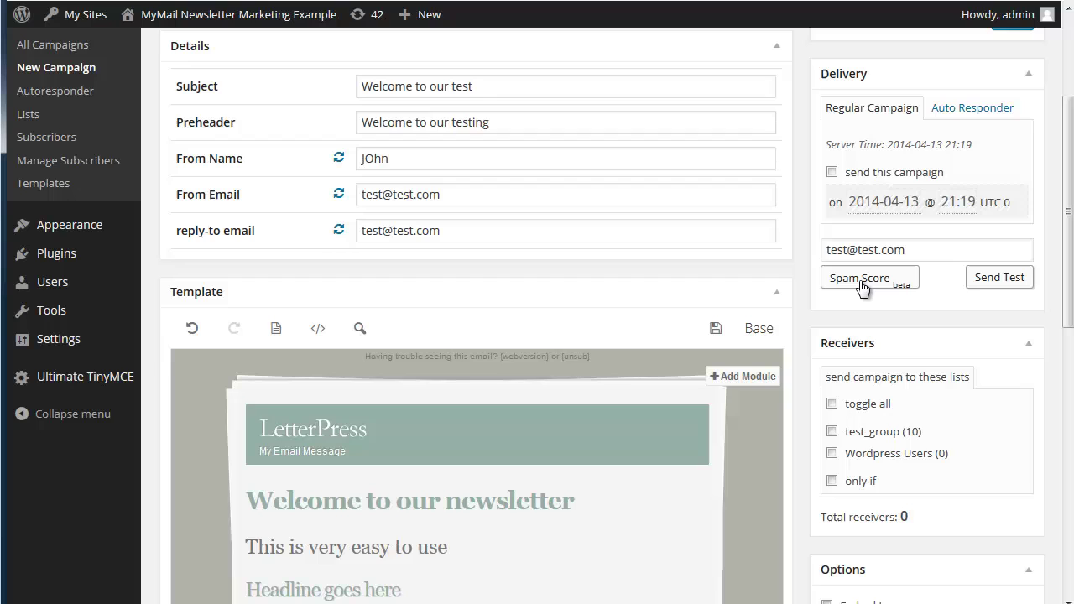
# Check the spam score, then select the test_group (10) list as receivers
pyautogui.click(865, 280)
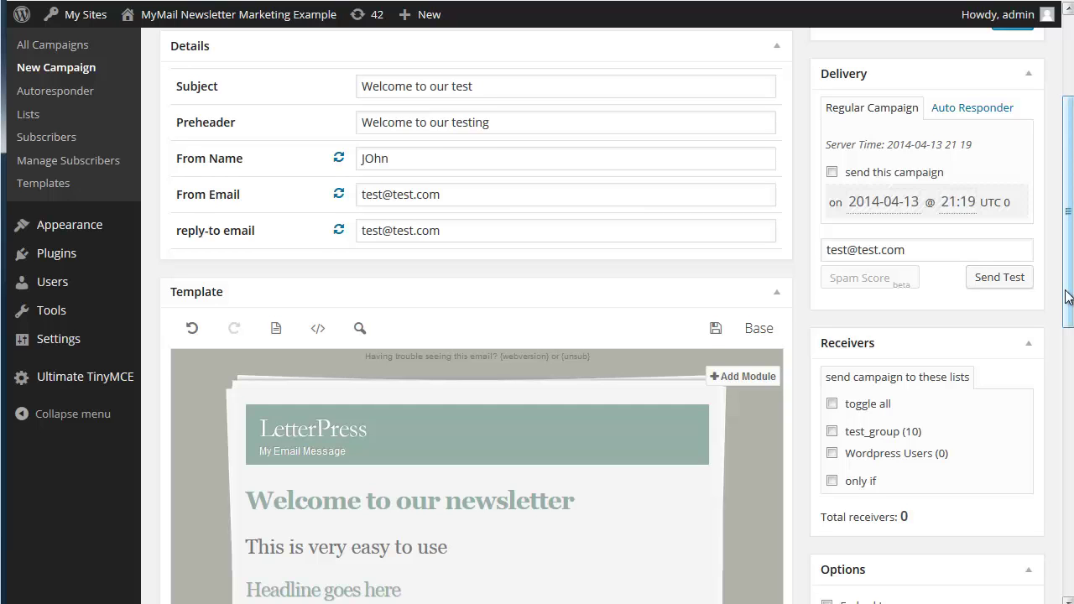
pyautogui.moveTo(1068, 296); pyautogui.dragTo(1069, 421)
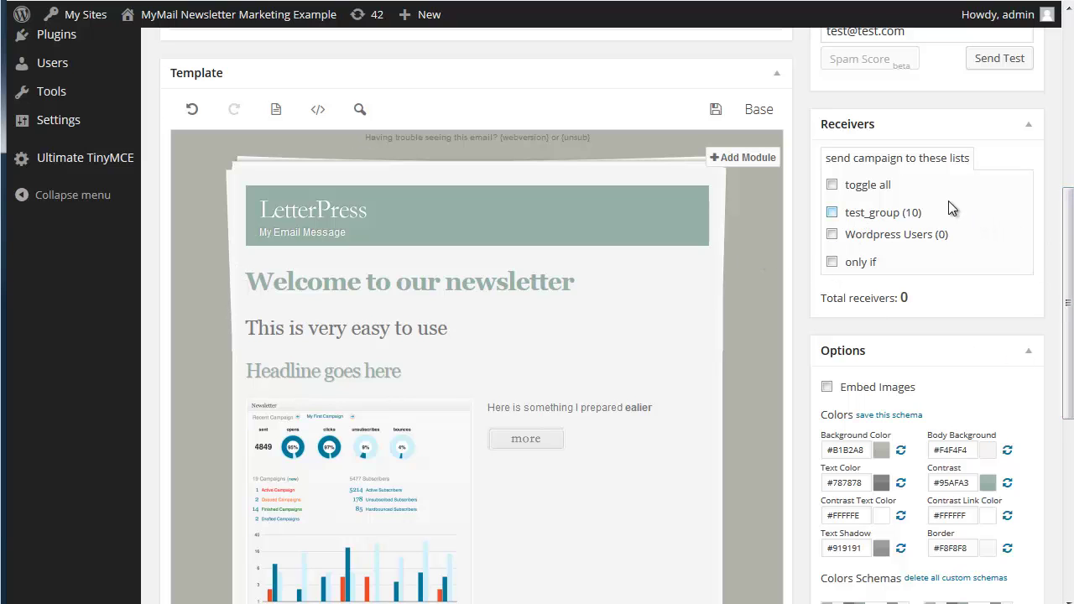
pyautogui.click(834, 215)
pyautogui.scroll(-3, 808, 196)
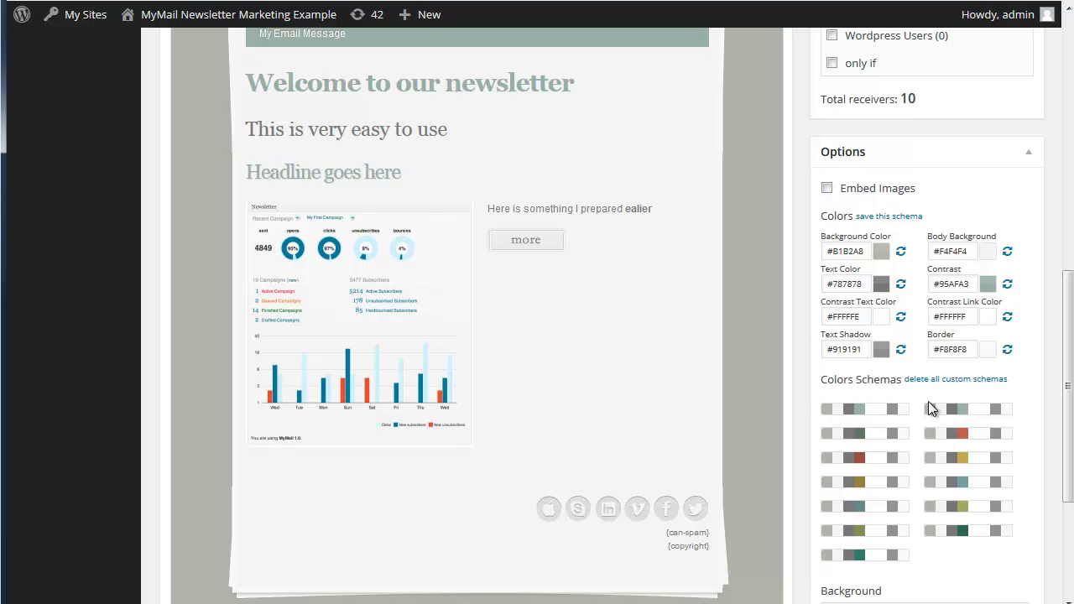
# Try a few colour schemes and settle on orange for the newsletter
pyautogui.click(962, 437)
pyautogui.moveTo(1068, 380)
pyautogui.mouseDown()
pyautogui.moveTo(1065, 285)
pyautogui.moveTo(1068, 366)
pyautogui.mouseUp()
pyautogui.click(957, 573)
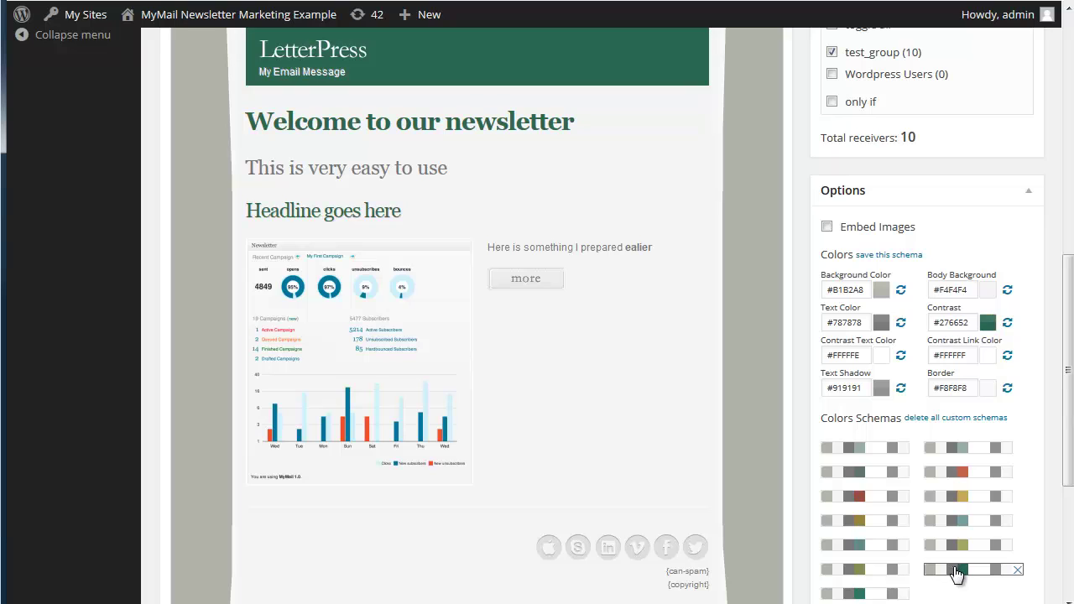
pyautogui.click(958, 474)
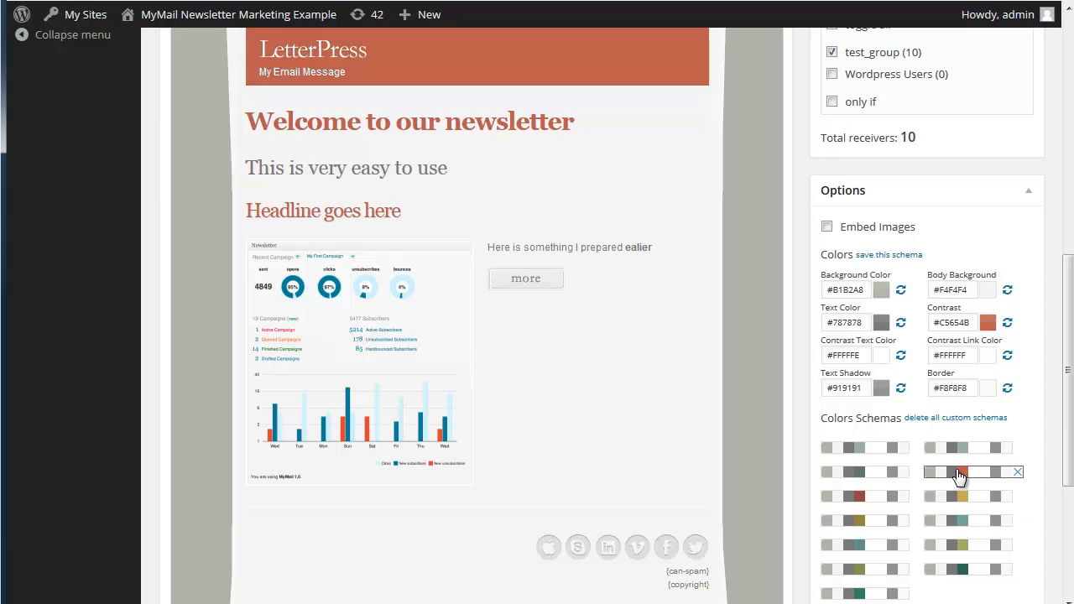
# Use the light textured background image instead of black
pyautogui.moveTo(1070, 293); pyautogui.dragTo(1070, 344)
pyautogui.scroll(-3, 931, 419)
pyautogui.click(931, 420)
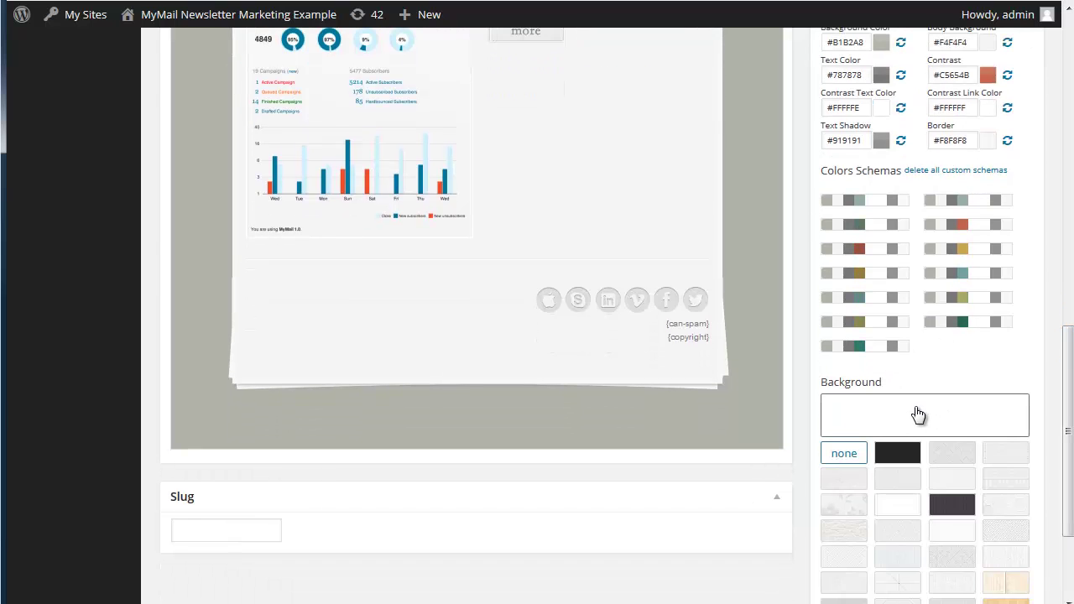
pyautogui.click(908, 457)
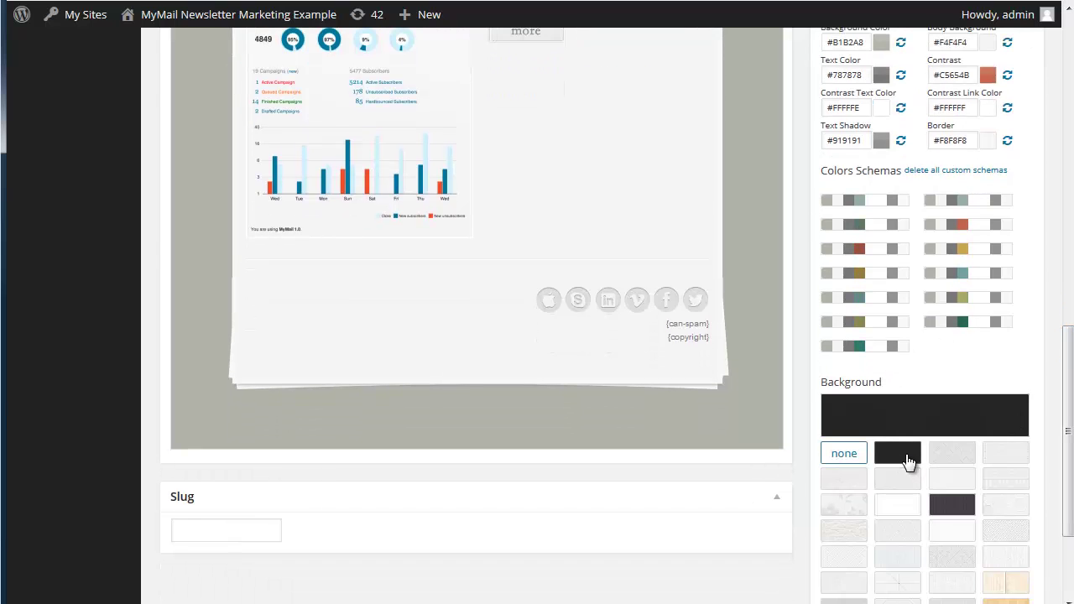
pyautogui.click(944, 457)
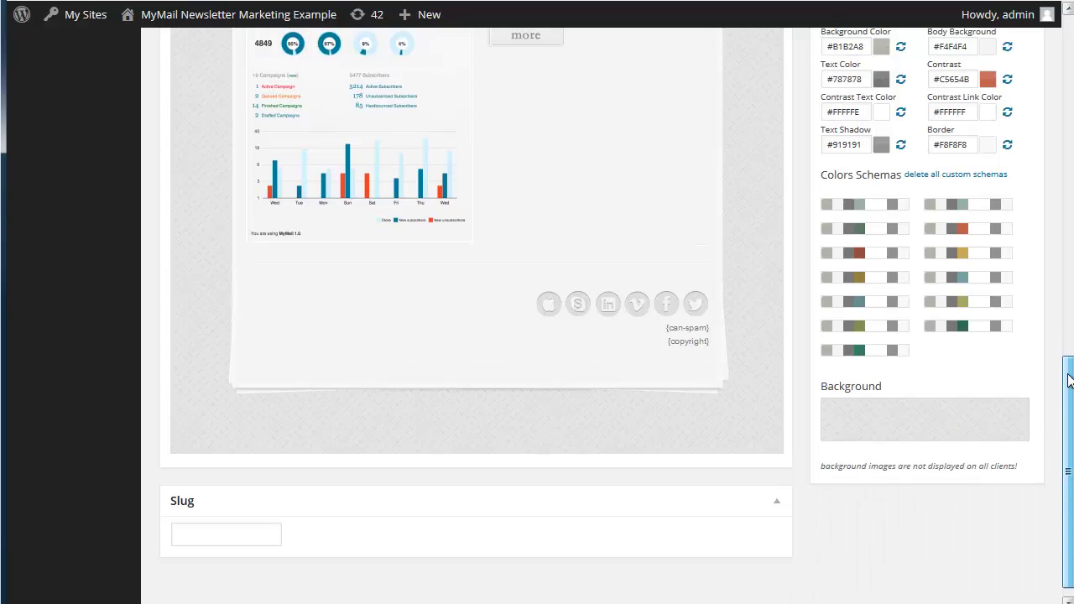
# Send another test copy of the restyled newsletter
pyautogui.moveTo(1068, 380); pyautogui.dragTo(1064, 217)
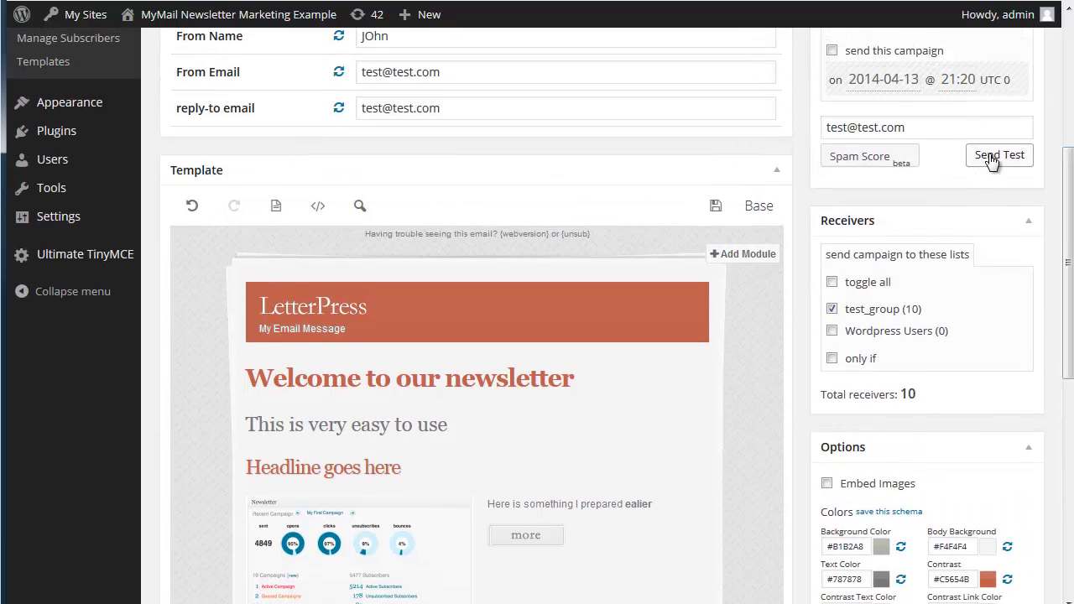
pyautogui.click(991, 160)
pyautogui.moveTo(1000, 21)
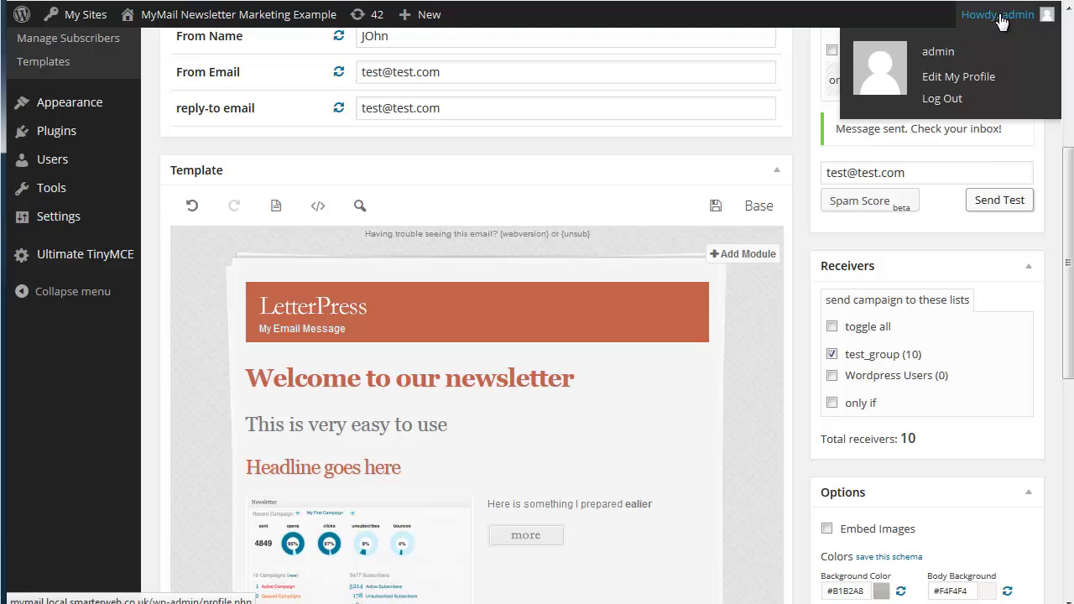
pyautogui.scroll(-1, 537, 336)
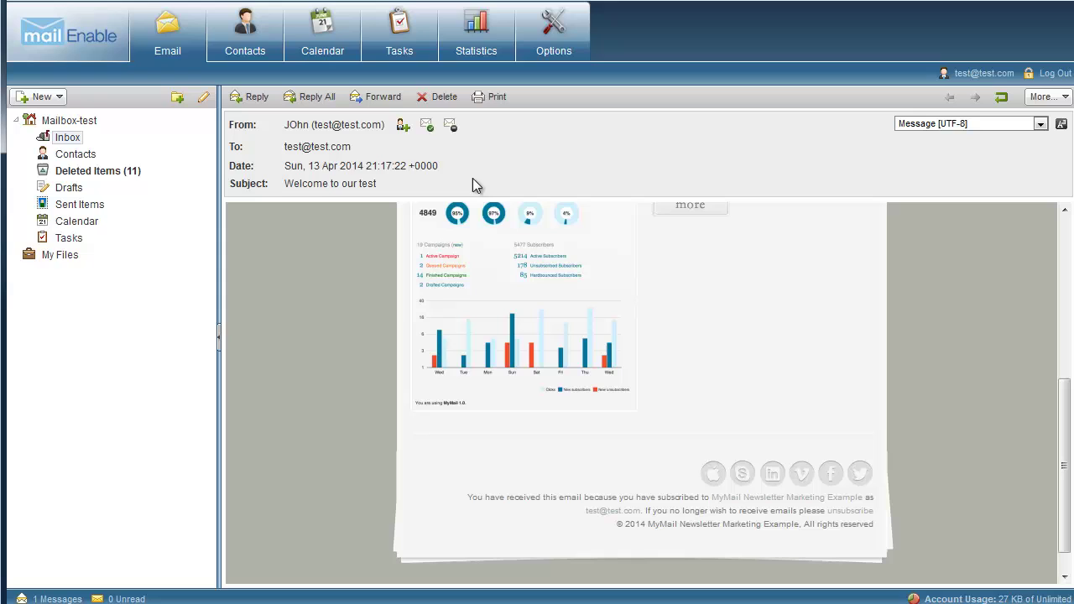
# Open the newest 'Welcome to our test' email to check its orange, textured design
pyautogui.click(67, 139)
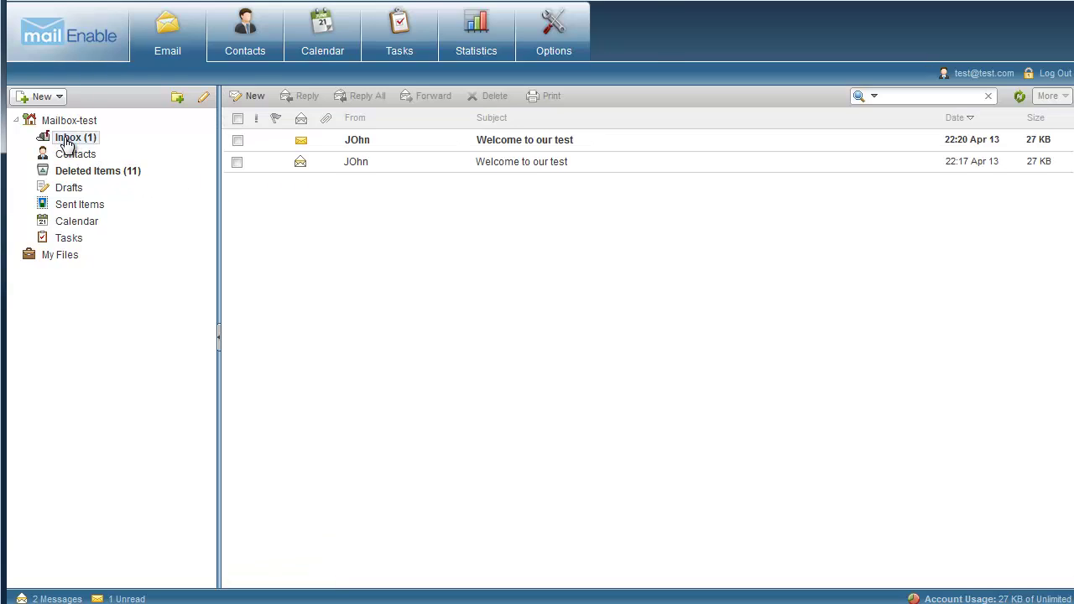
pyautogui.click(530, 144)
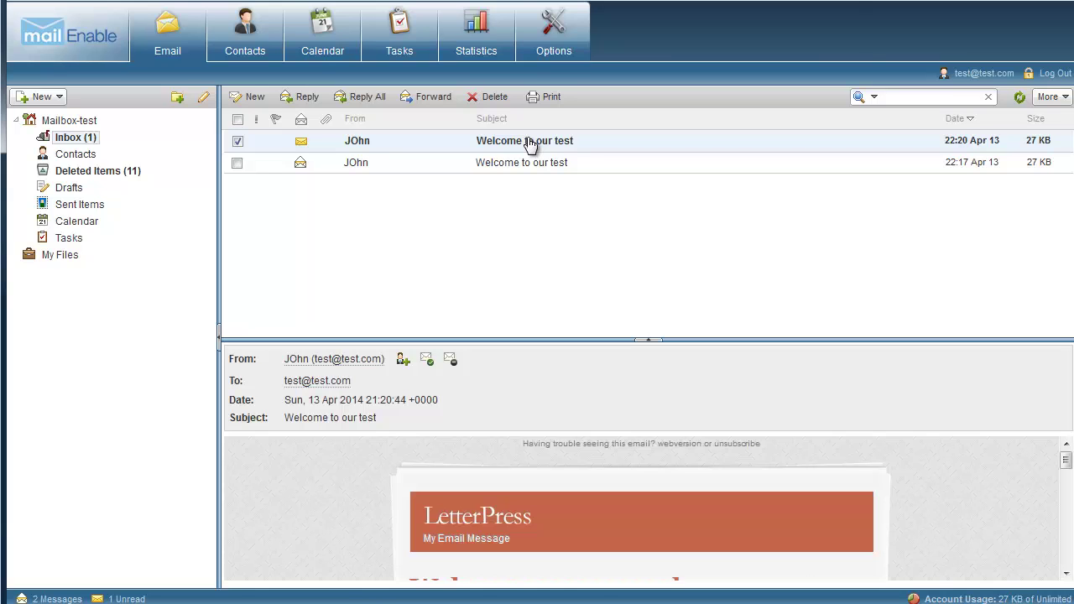
pyautogui.doubleClick(530, 143)
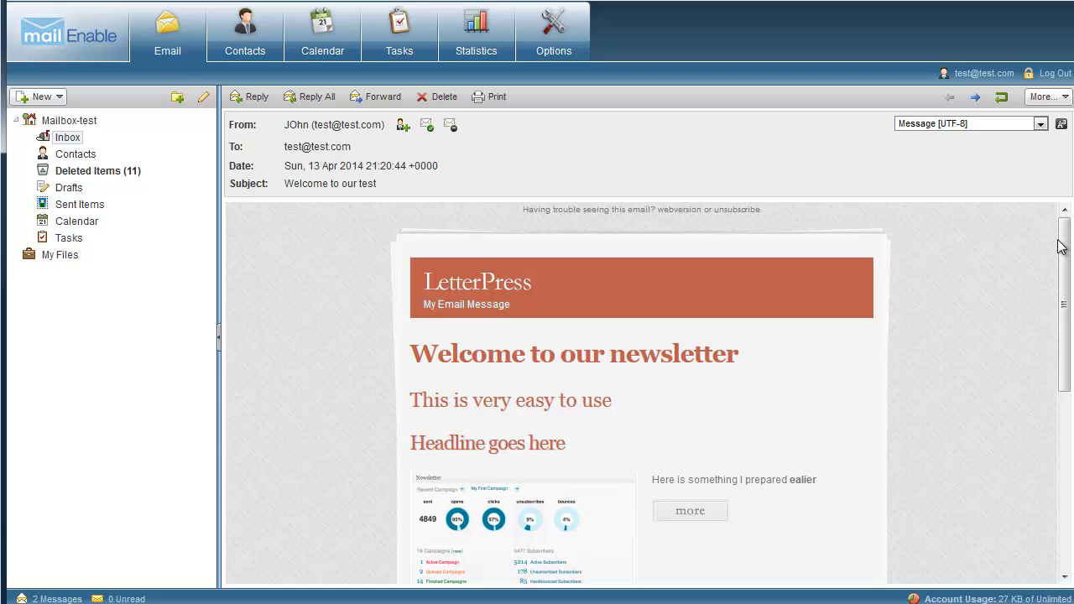
pyautogui.moveTo(1063, 247)
pyautogui.mouseDown()
pyautogui.moveTo(1063, 417)
pyautogui.moveTo(1069, 242)
pyautogui.mouseUp()
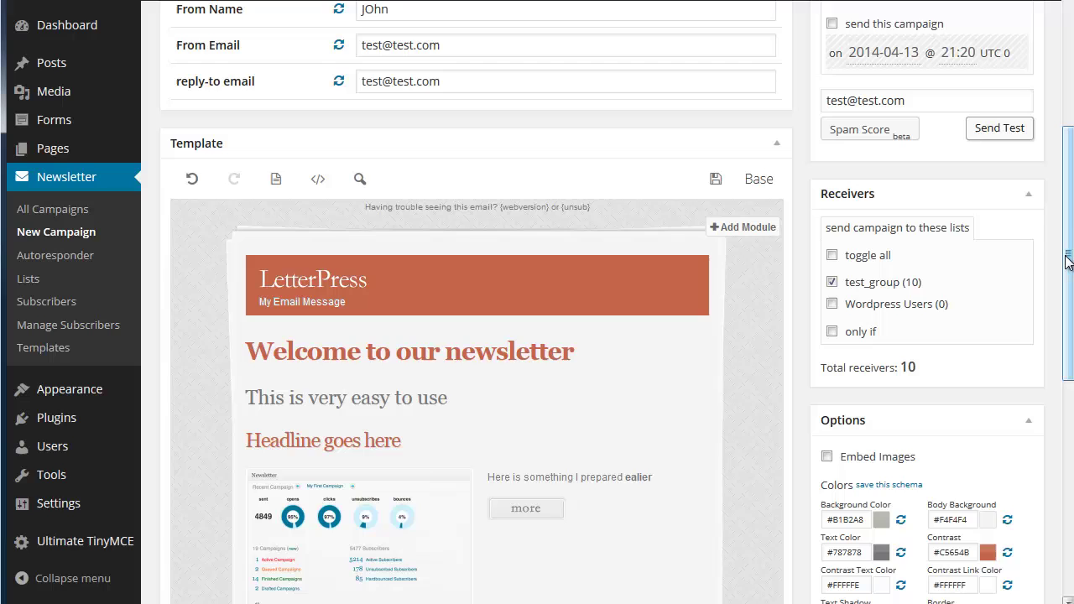
pyautogui.moveTo(1068, 262); pyautogui.dragTo(1034, 118)
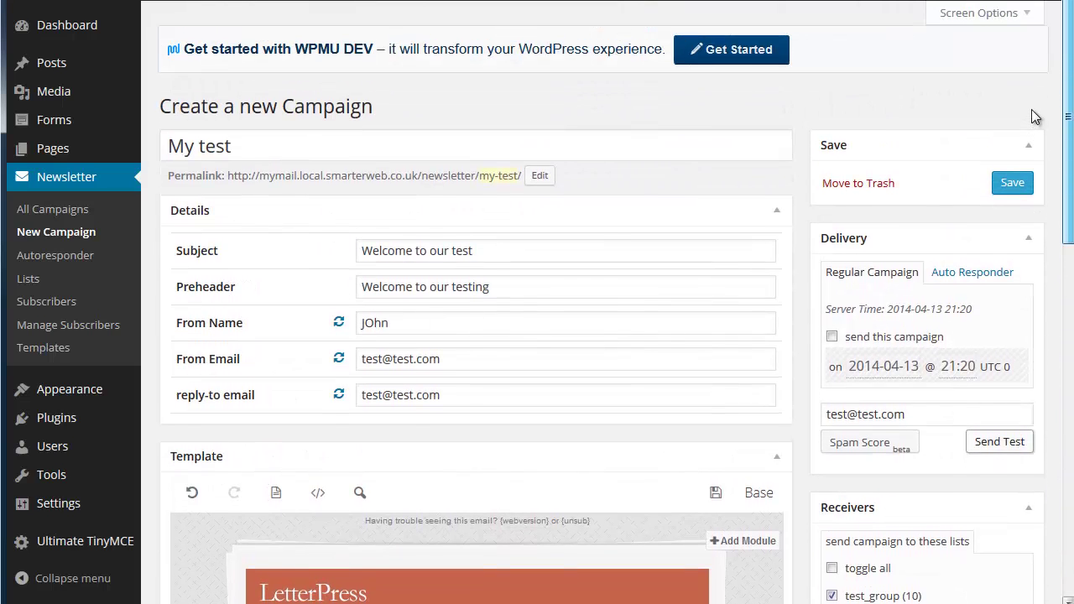
pyautogui.click(832, 337)
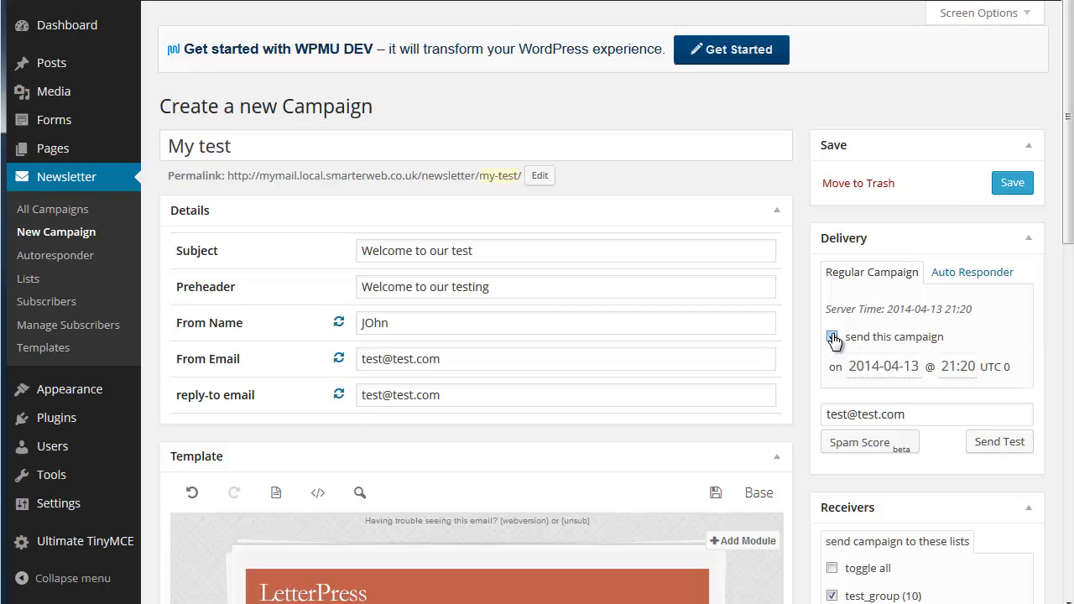
pyautogui.click(875, 367)
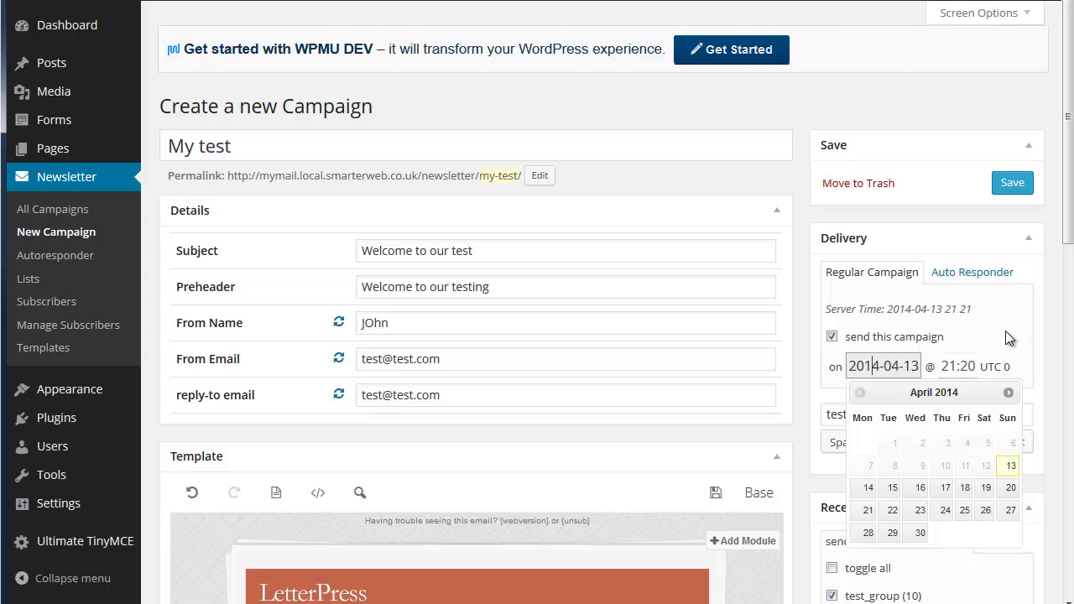
pyautogui.click(1006, 332)
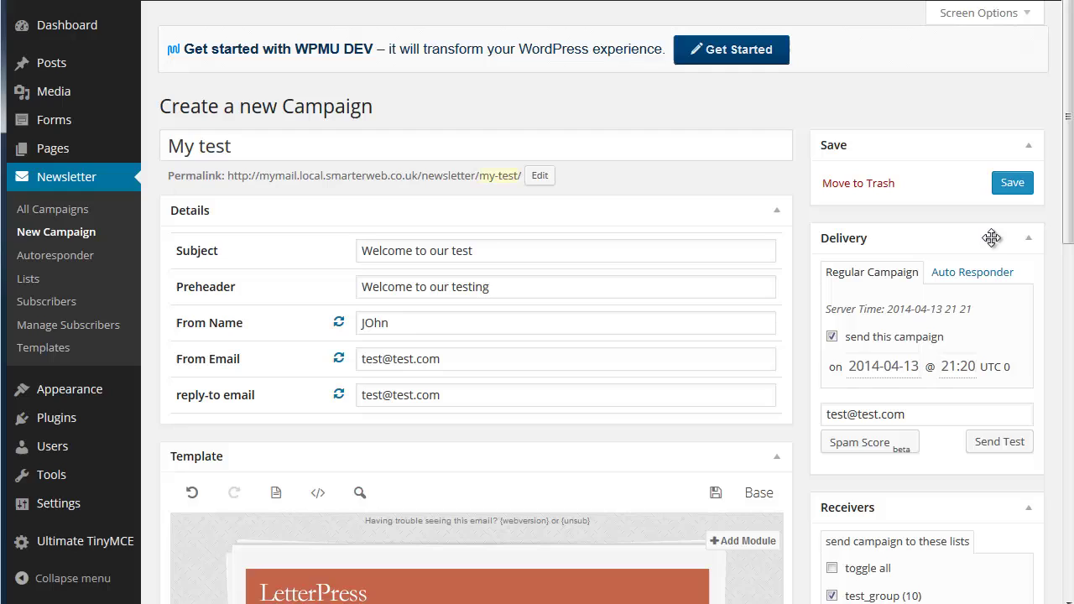
# Save the My test campaign to publish it to the test_group recipients
pyautogui.click(1013, 184)
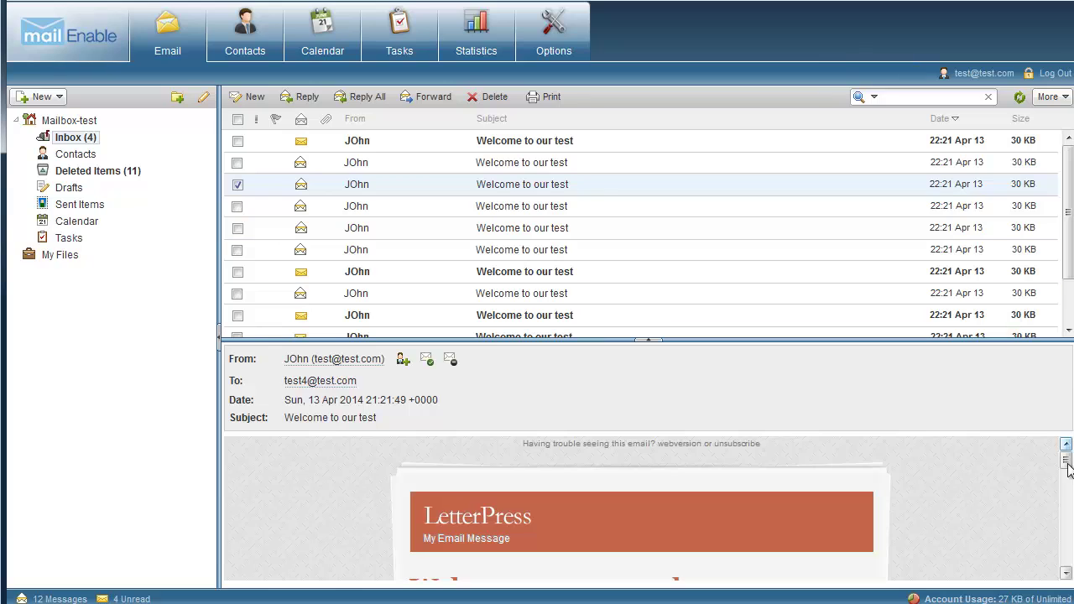
# Scroll the preview of a received 'Welcome to our test' campaign email
pyautogui.moveTo(1066, 461); pyautogui.dragTo(1070, 515)
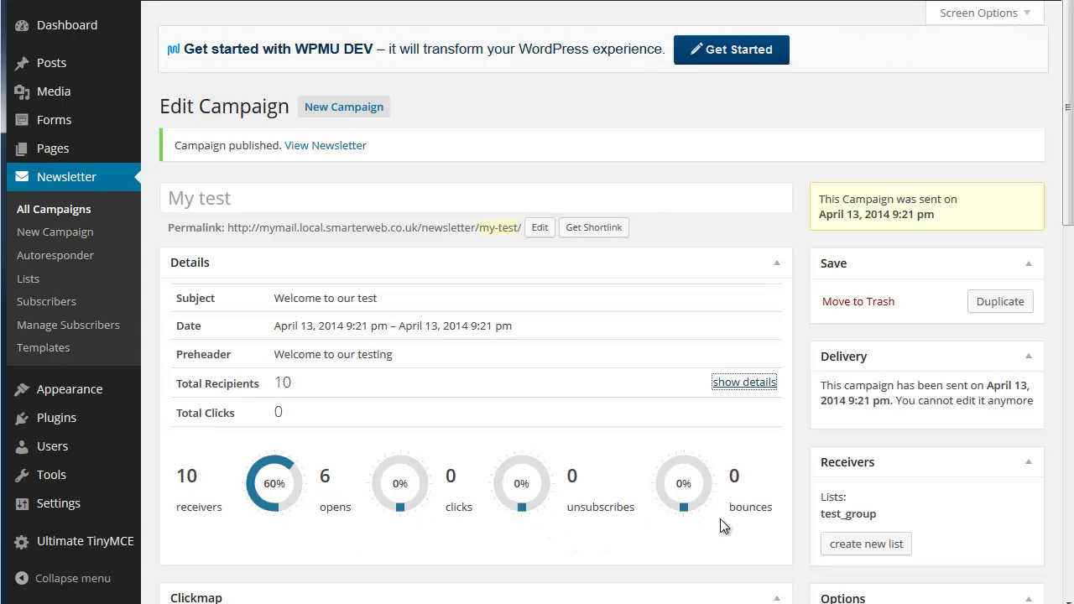
pyautogui.click(737, 384)
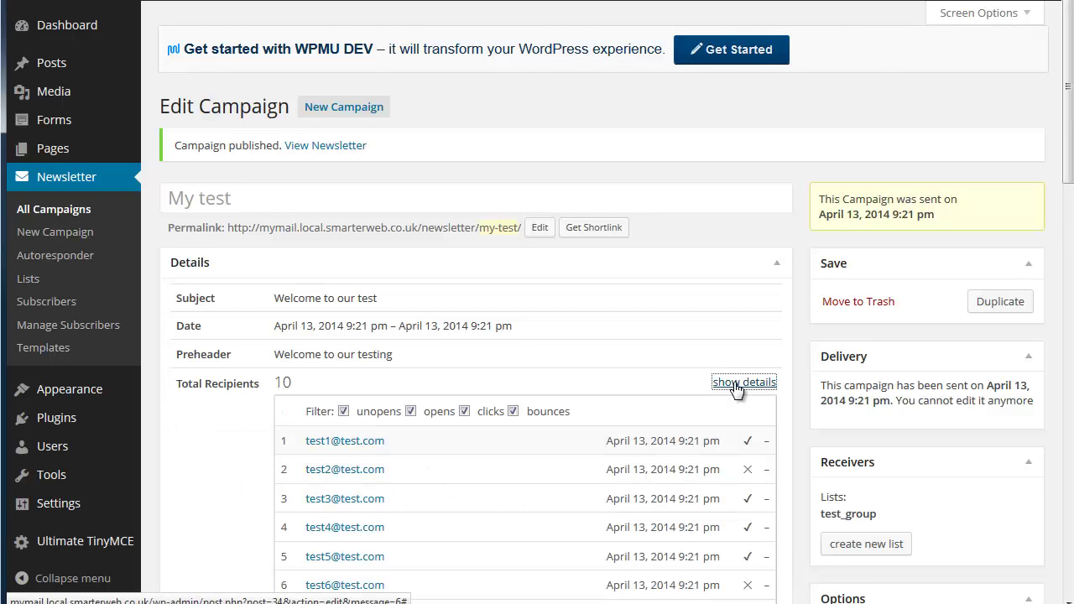
pyautogui.scroll(-3, 736, 387)
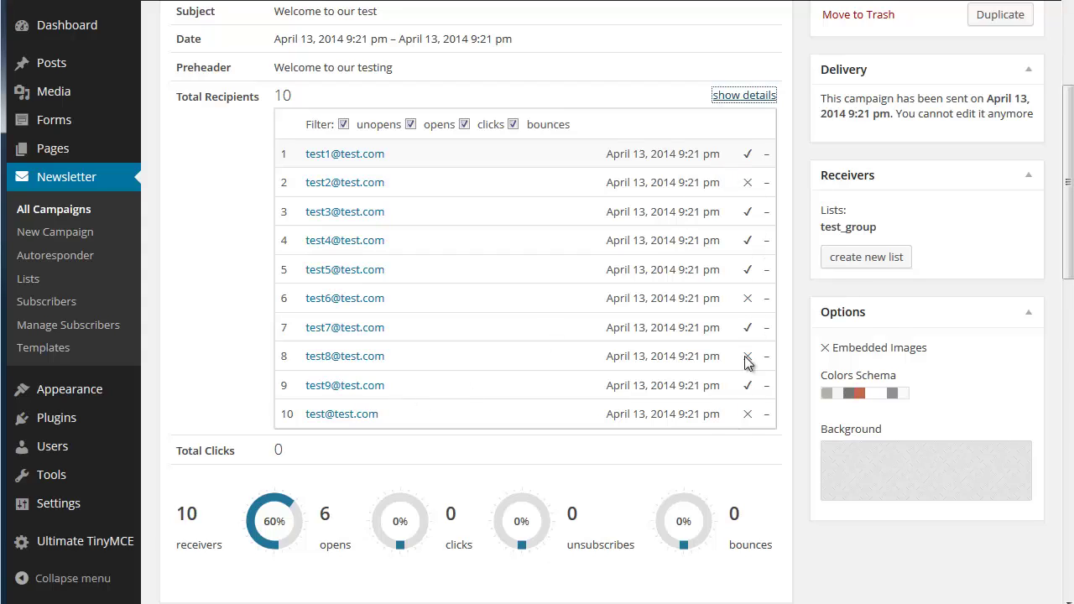
pyautogui.click(746, 98)
pyautogui.scroll(-3, 740, 209)
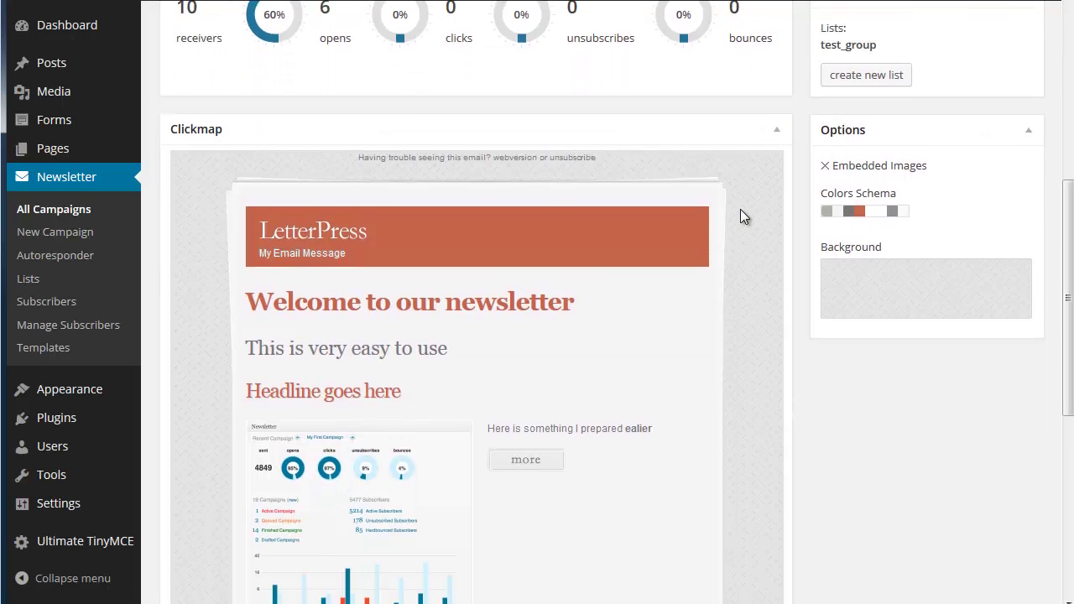
pyautogui.scroll(-2, 740, 209)
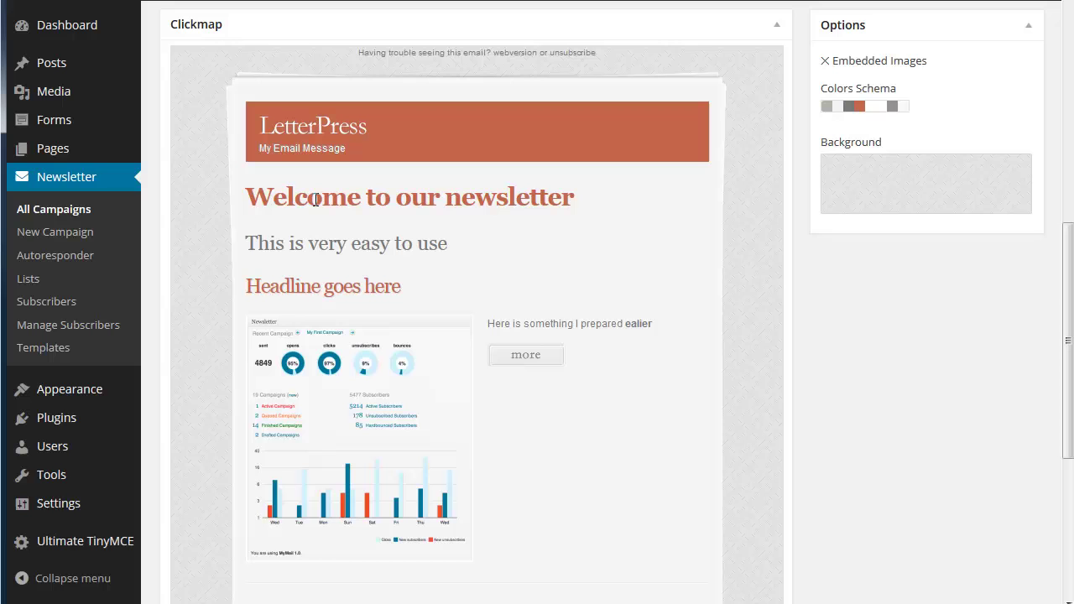
pyautogui.scroll(-5, 319, 198)
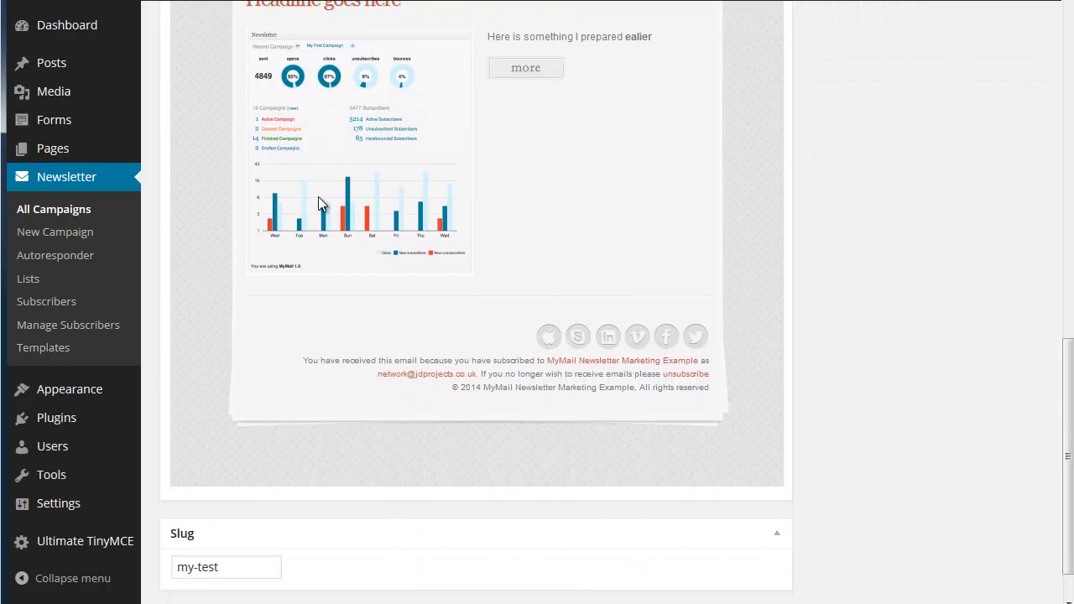
pyautogui.scroll(4, 319, 201)
pyautogui.scroll(8, 318, 197)
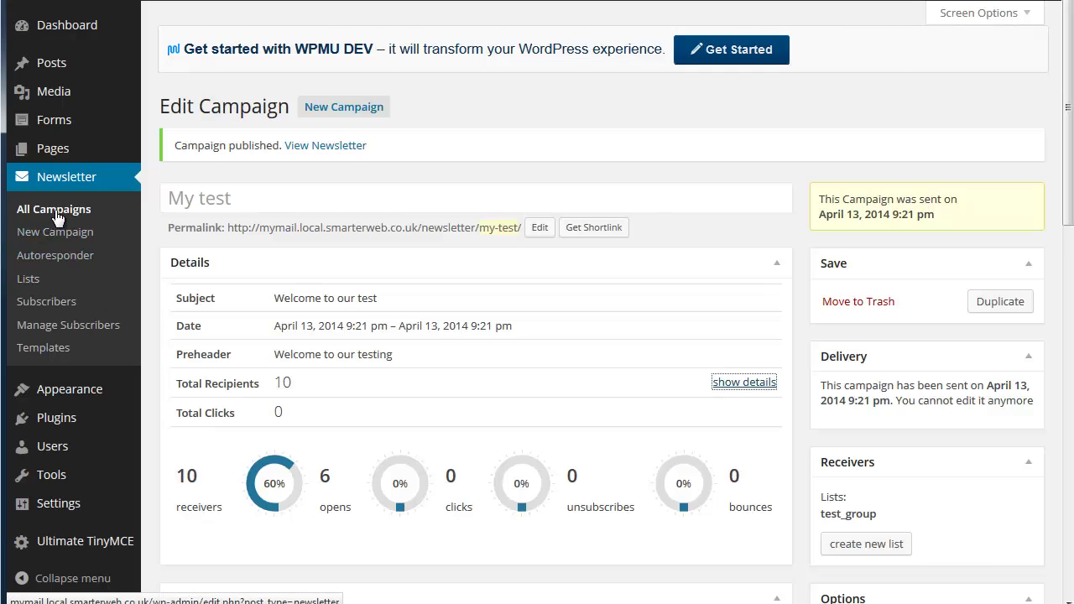
# Check the campaigns list, where My test is Finished with 6 of 10 opens, then view the Dashboard
pyautogui.click(55, 212)
pyautogui.click(56, 214)
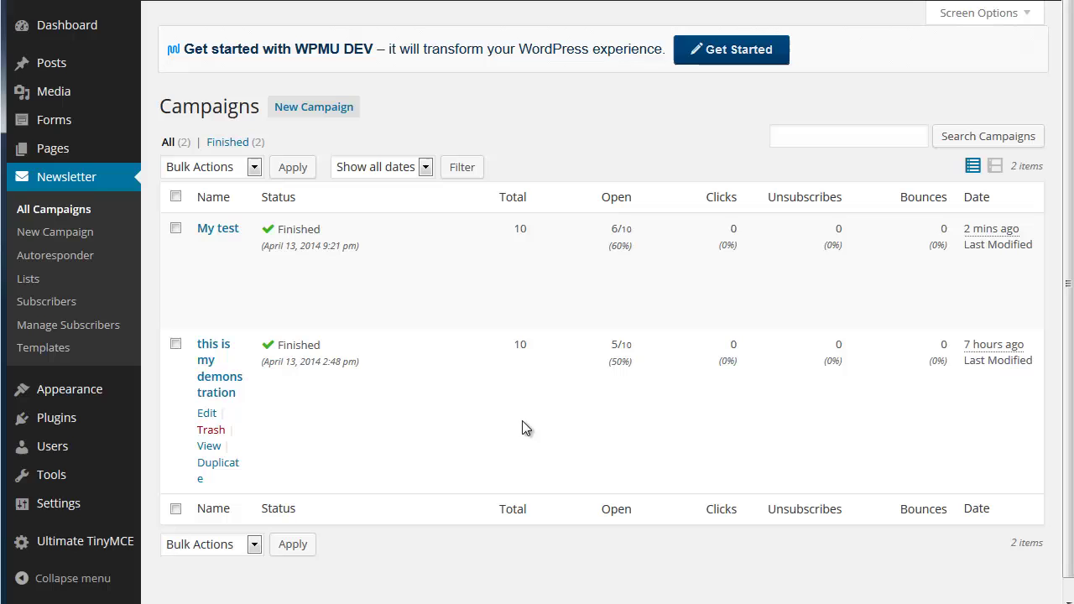
pyautogui.click(62, 30)
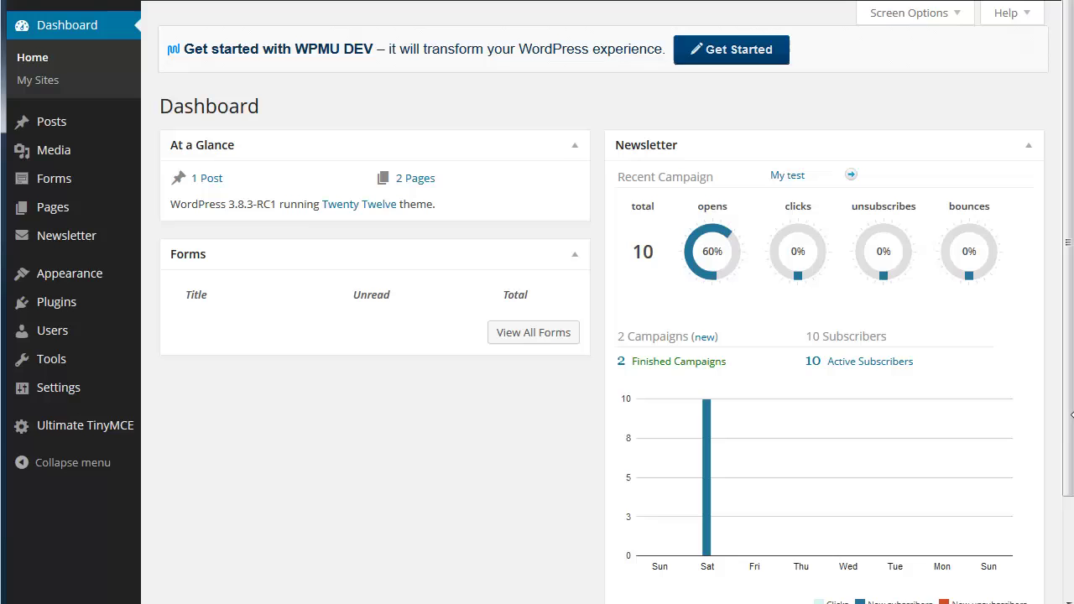
pyautogui.scroll(-2, 1071, 420)
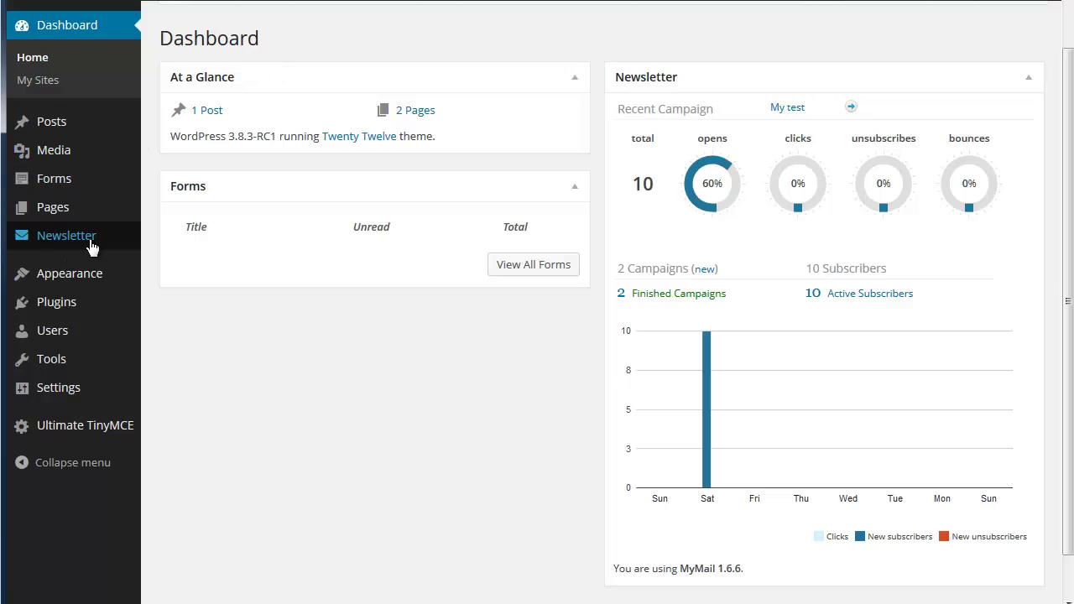
# Go back to All Campaigns and start a new campaign
pyautogui.moveTo(92, 243)
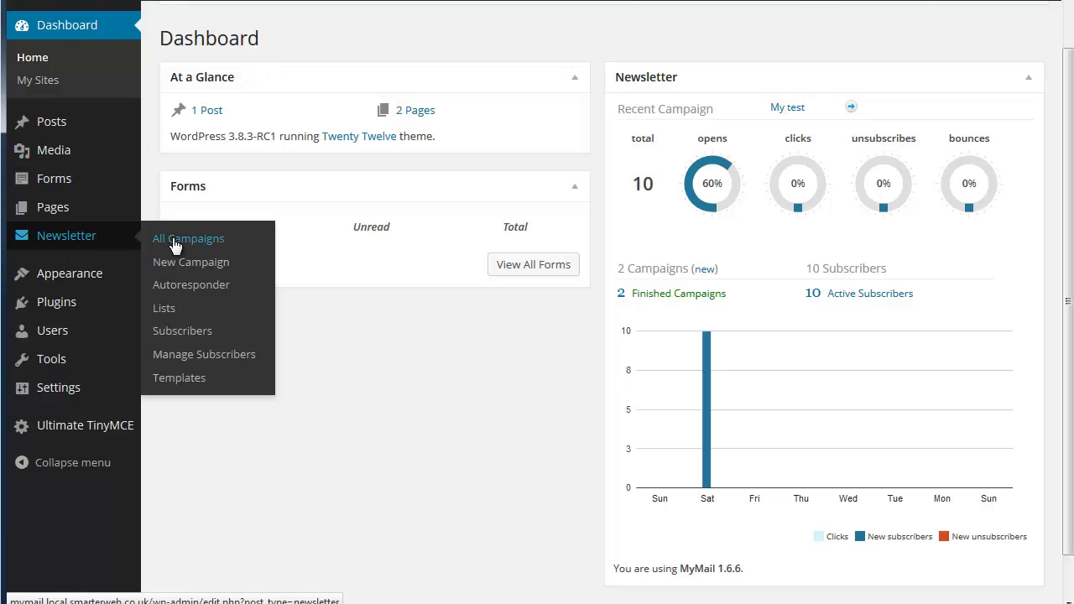
pyautogui.click(175, 241)
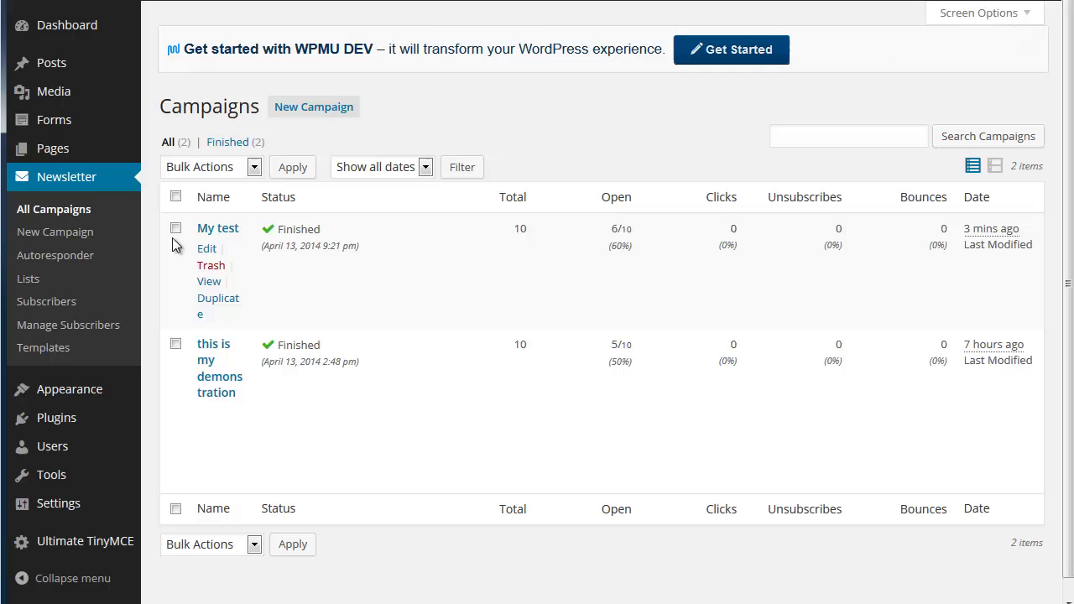
pyautogui.click(295, 114)
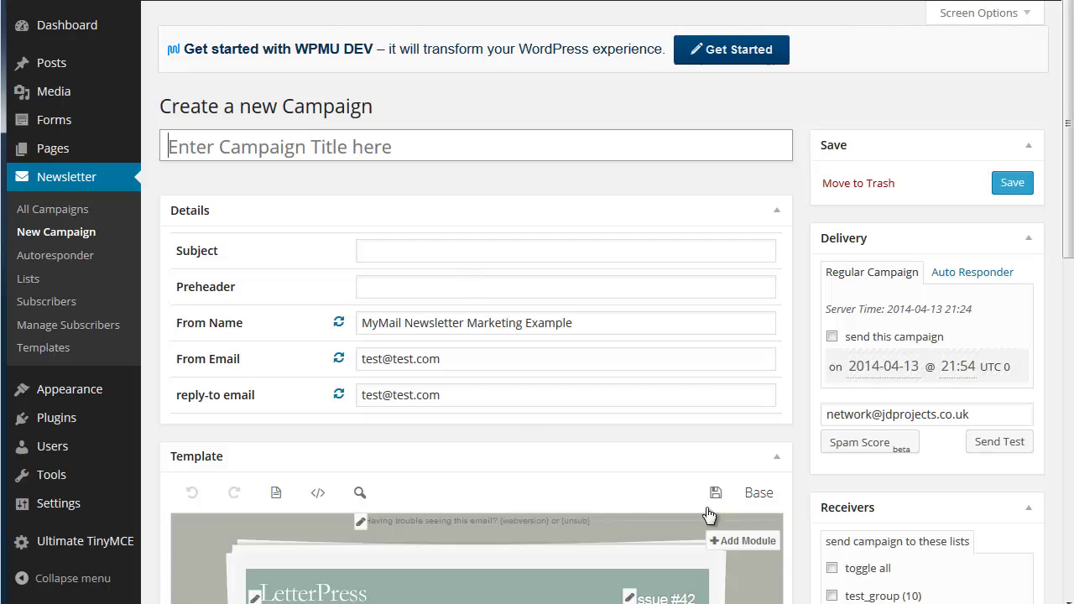
# Enable the auto responder, sending 1 day after a user signs up
pyautogui.click(955, 275)
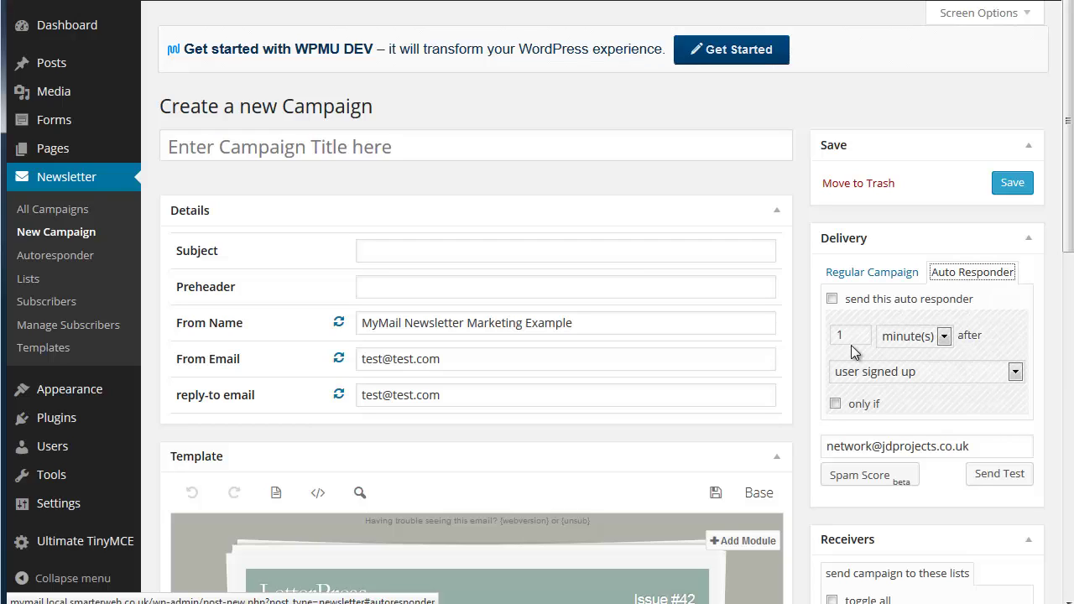
pyautogui.click(832, 299)
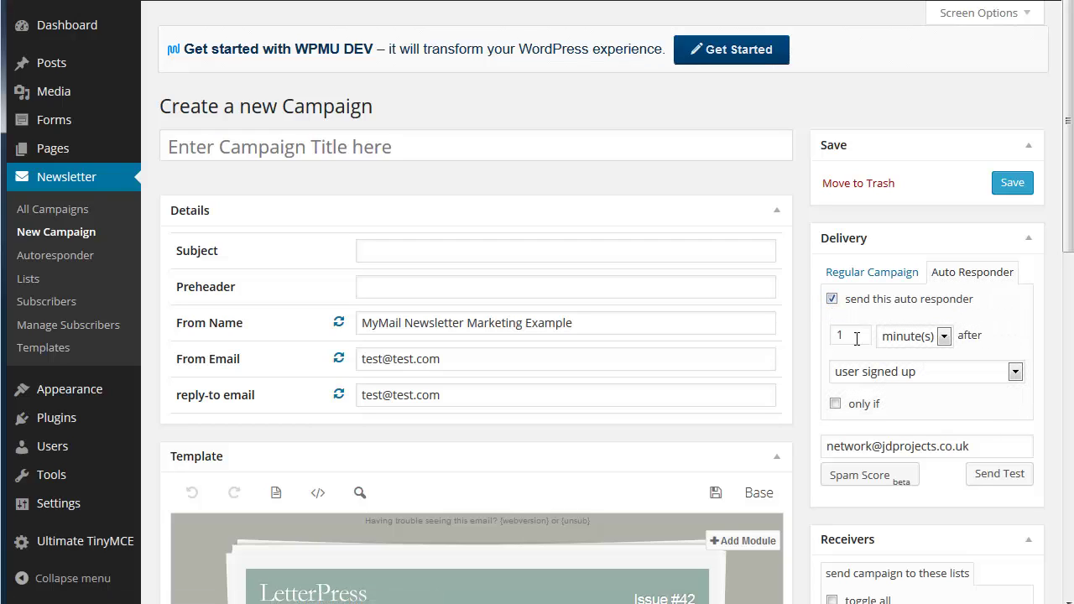
pyautogui.click(942, 338)
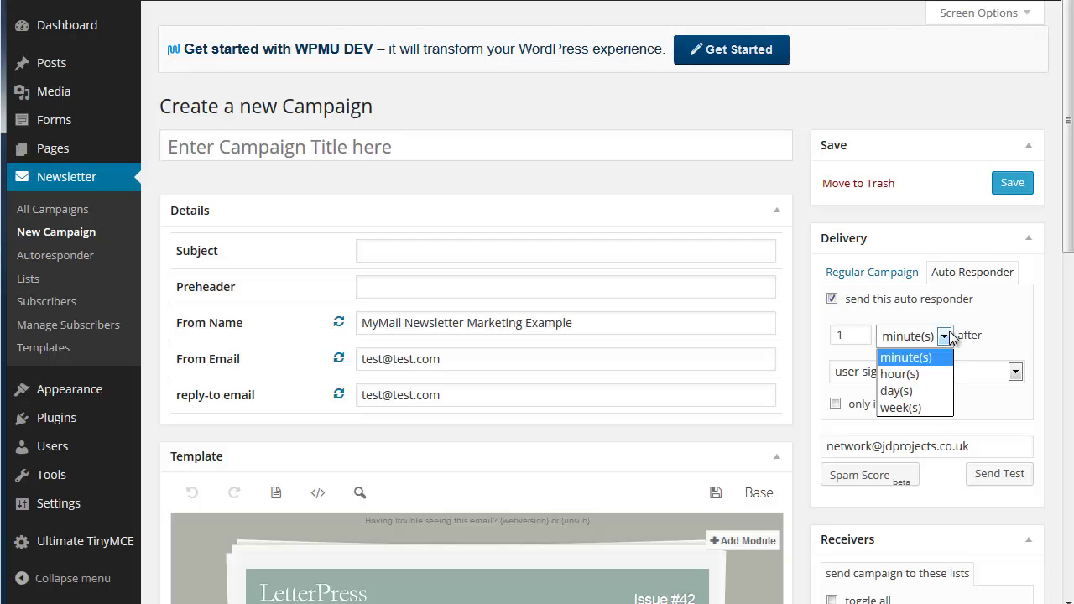
pyautogui.click(923, 390)
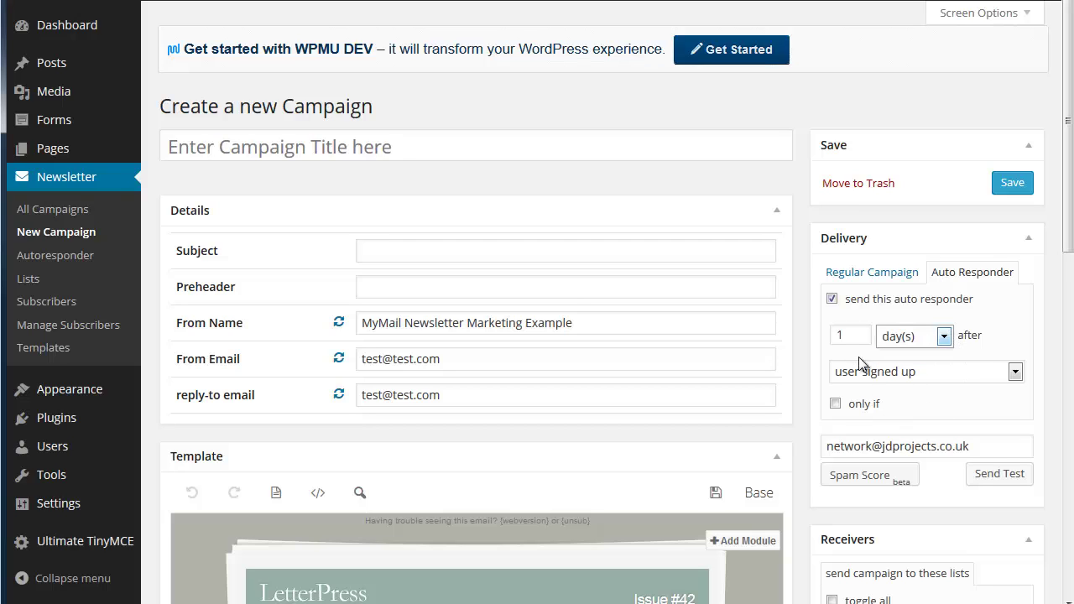
pyautogui.click(940, 377)
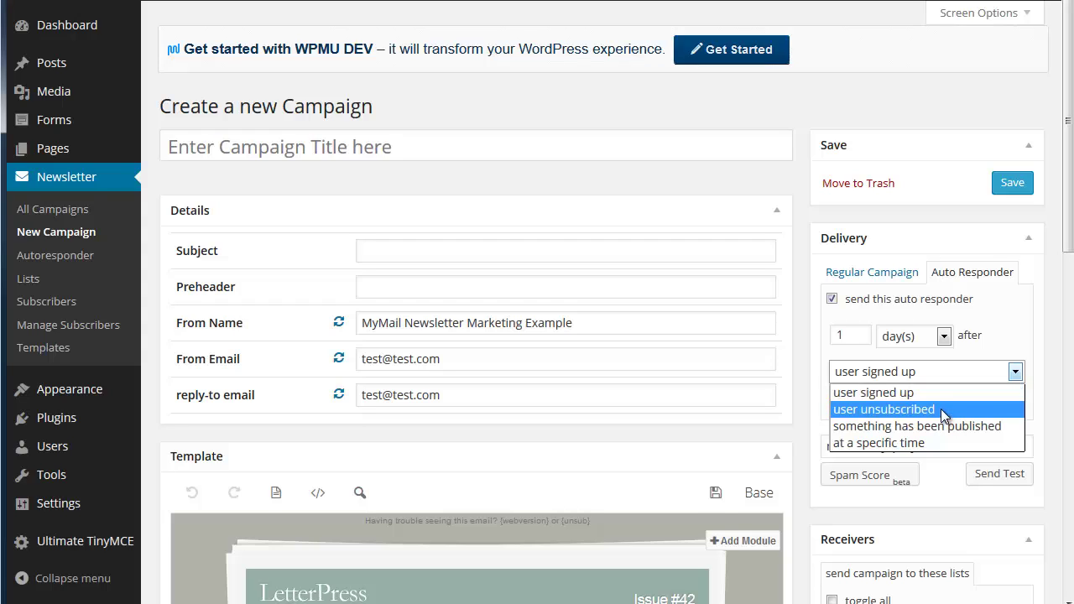
pyautogui.click(941, 393)
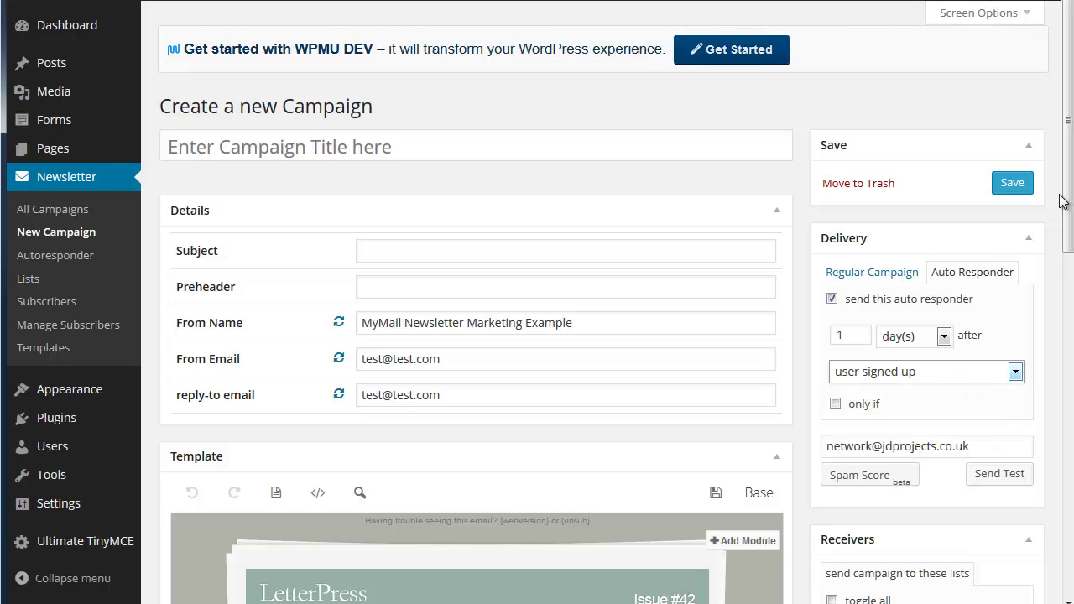
# Tick test_group (10) as receivers and confirm the 1-day delay after user signed up
pyautogui.moveTo(1061, 201); pyautogui.dragTo(1059, 315)
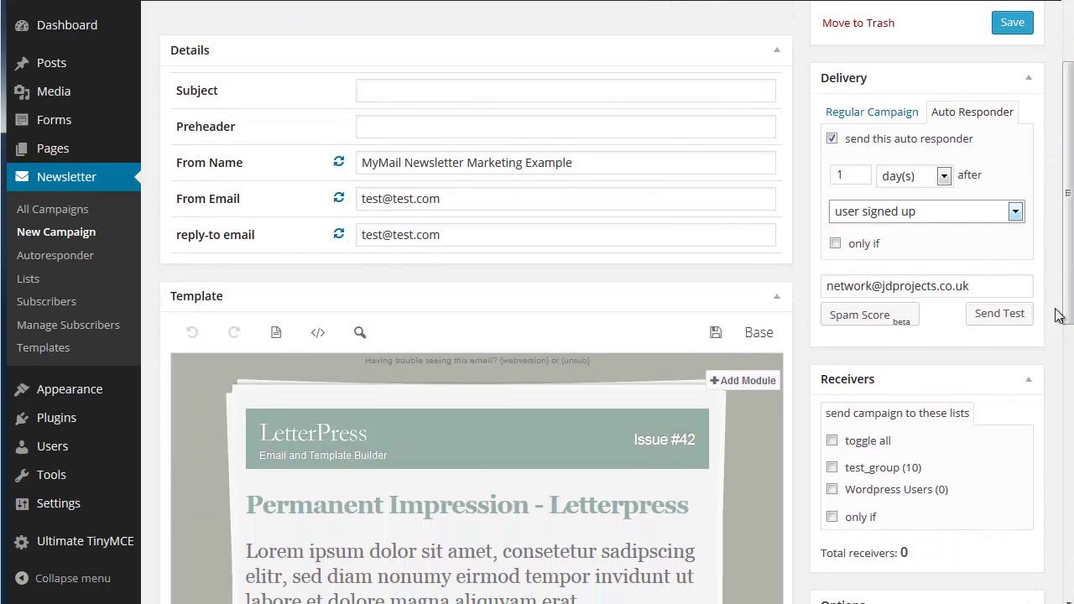
pyautogui.click(831, 467)
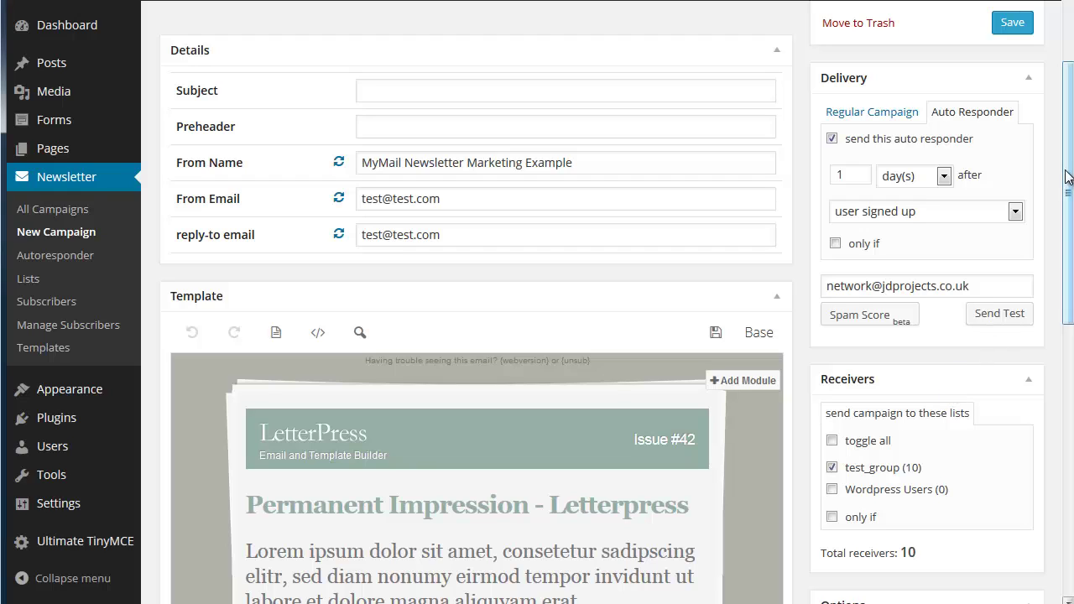
pyautogui.moveTo(1070, 172); pyautogui.dragTo(1070, 222)
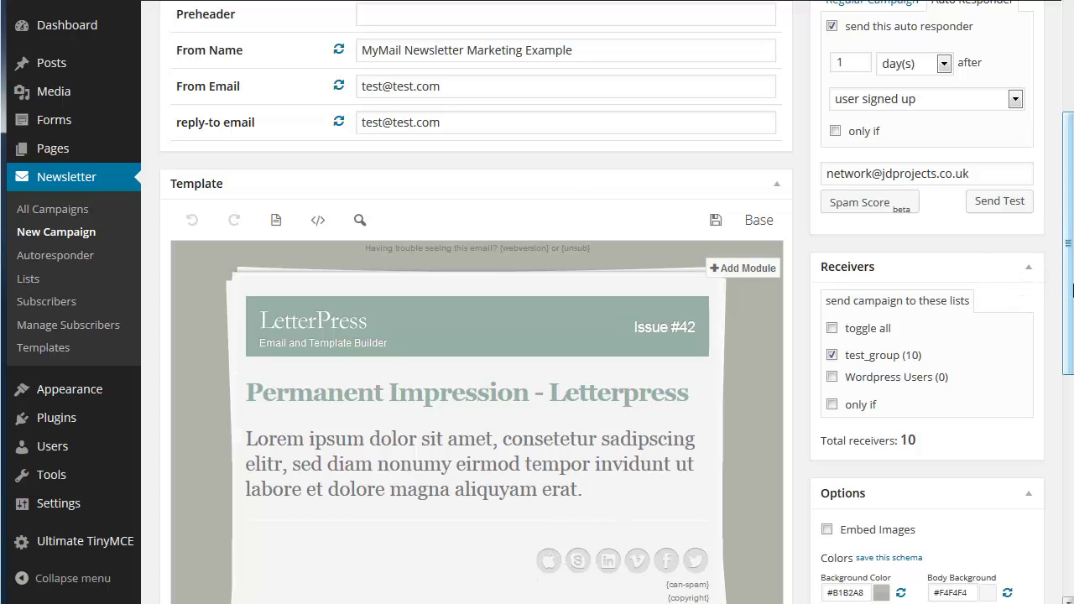
pyautogui.moveTo(1069, 293); pyautogui.dragTo(1070, 202)
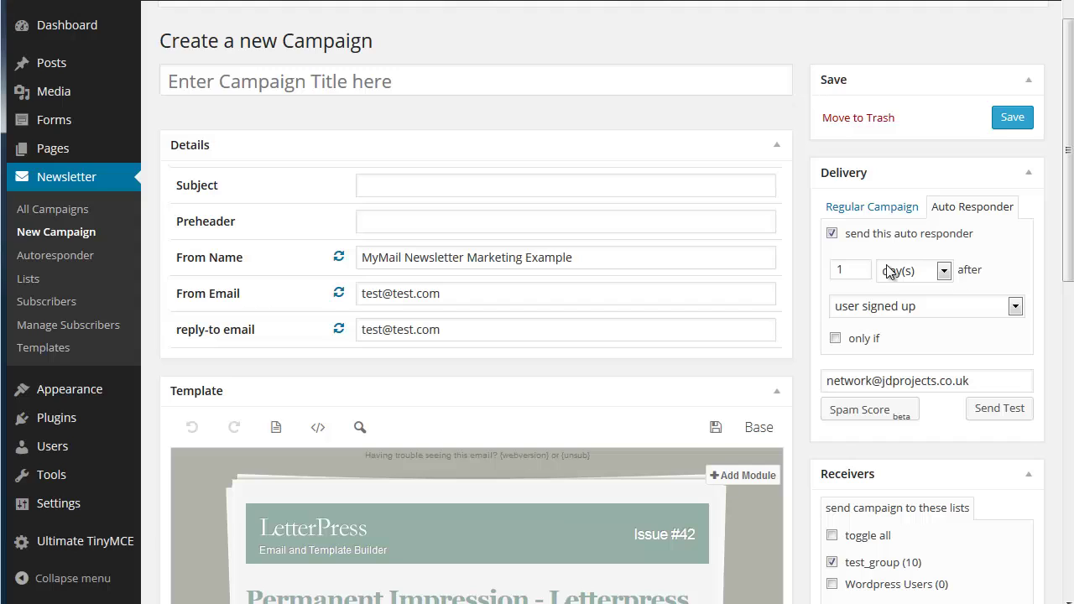
pyautogui.doubleClick(853, 267)
pyautogui.click(958, 306)
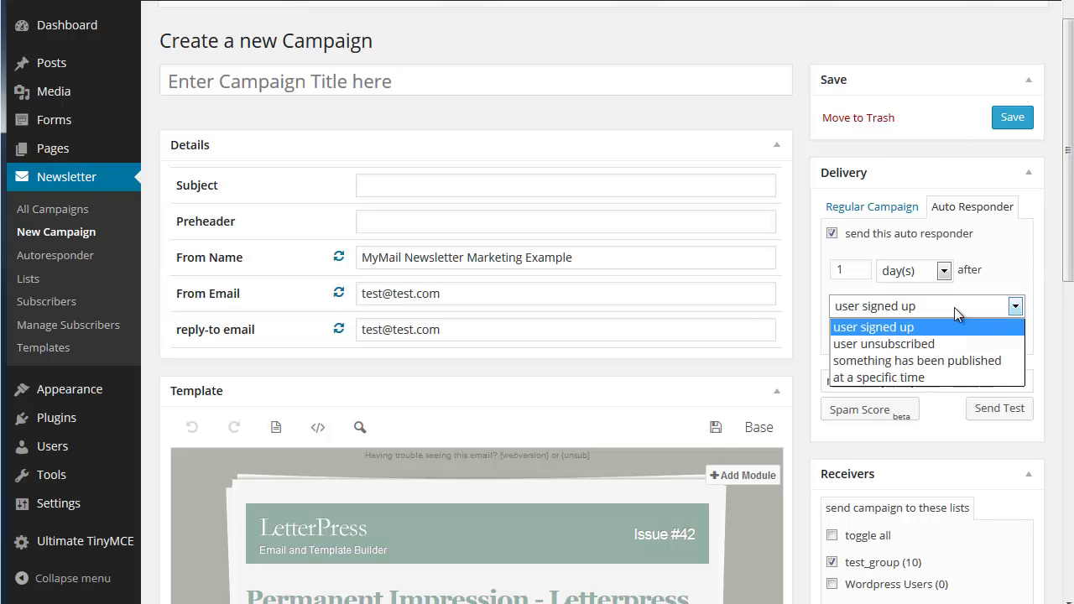
pyautogui.click(887, 333)
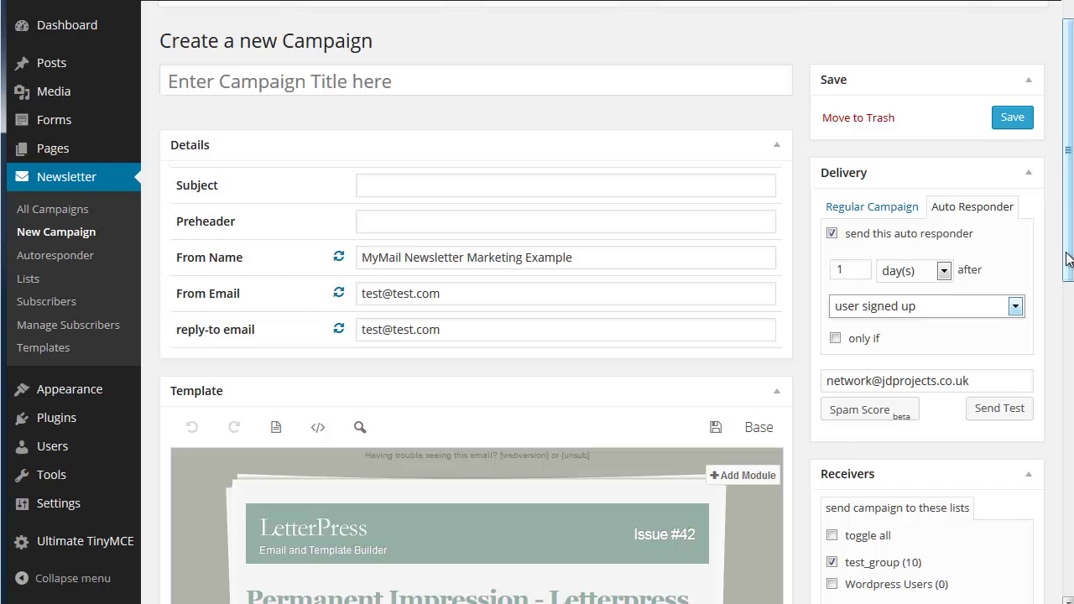
pyautogui.moveTo(1068, 259); pyautogui.dragTo(1071, 206)
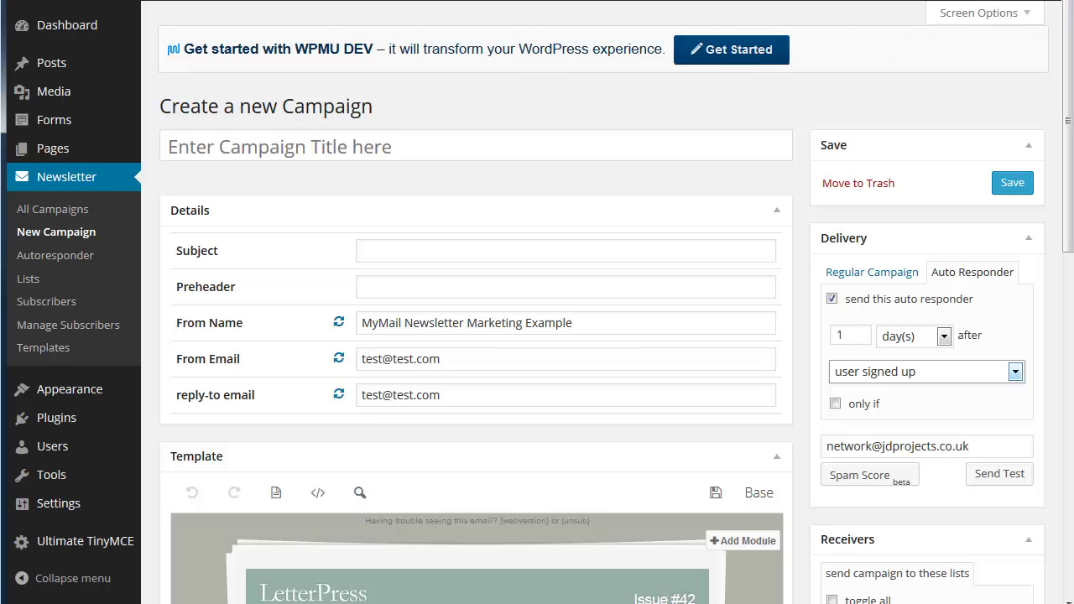
pyautogui.scroll(-8, 618, 302)
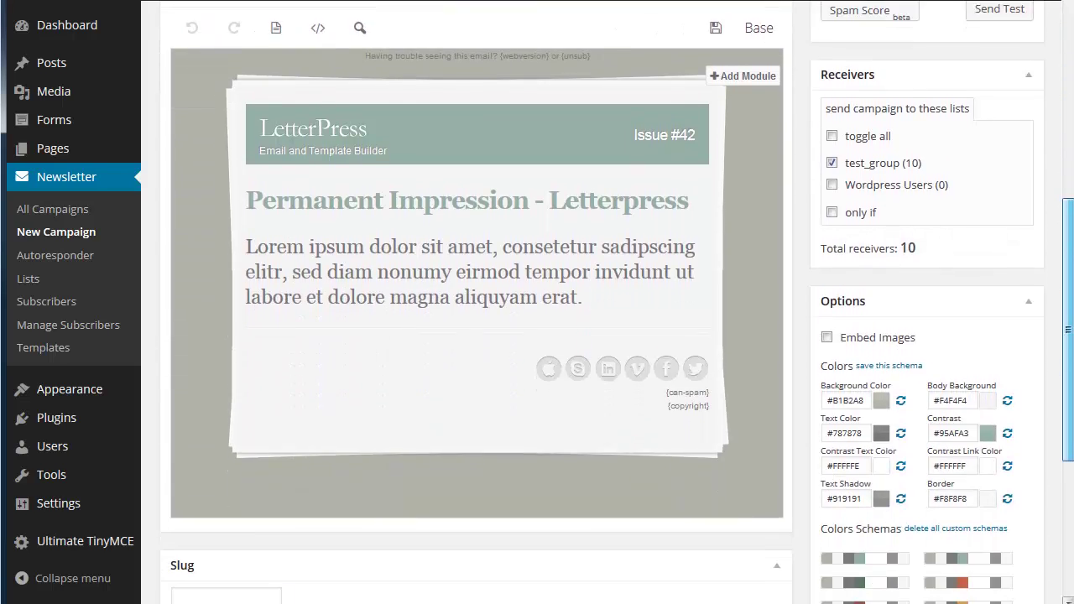
pyautogui.scroll(-2, 617, 302)
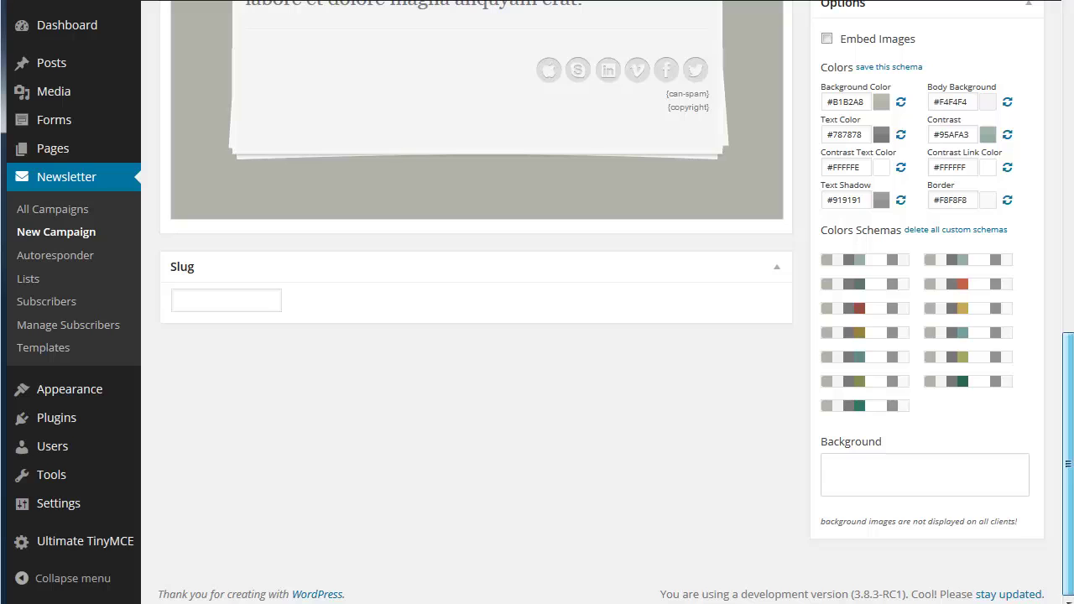
pyautogui.scroll(10, 617, 302)
pyautogui.scroll(-2, 618, 302)
pyautogui.scroll(-3, 477, 224)
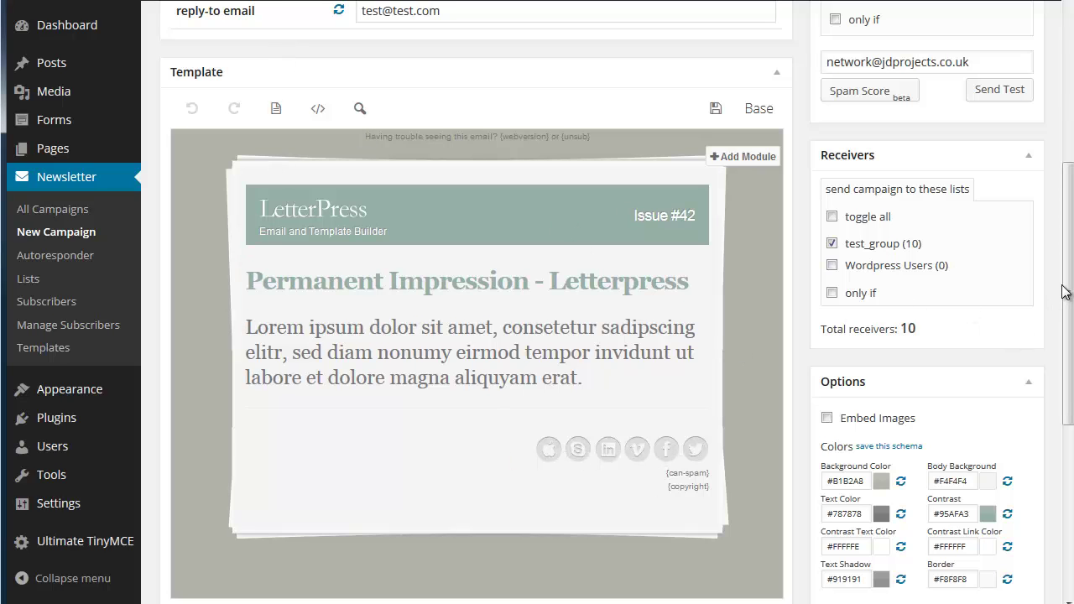
pyautogui.scroll(5, 1067, 294)
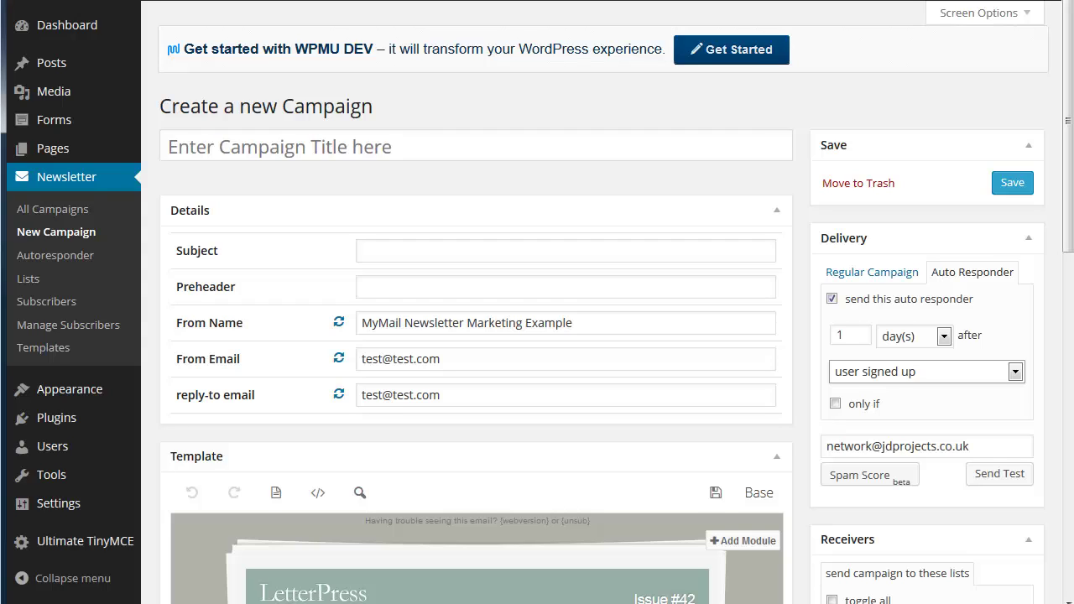
# Open Manage Subscribers and expand, then collapse, the Import area for pasting a subscriber list
pyautogui.click(69, 357)
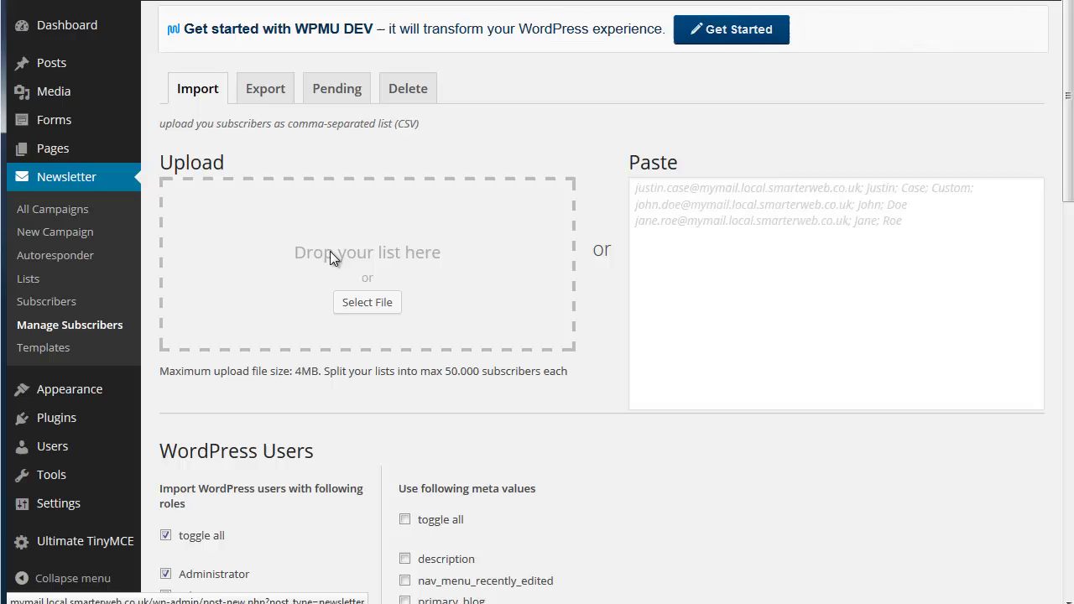
pyautogui.click(670, 224)
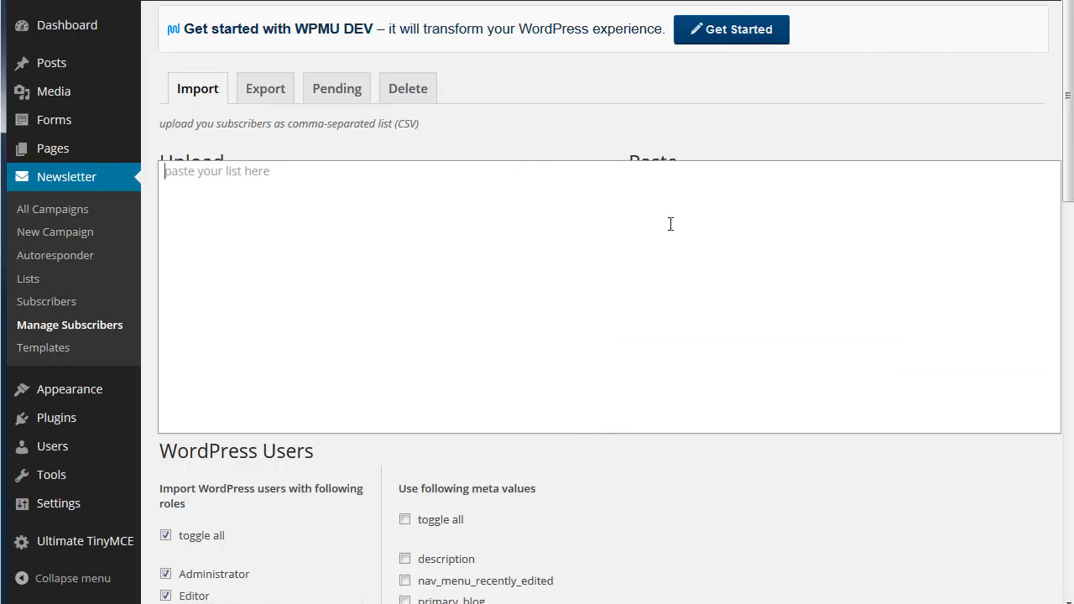
pyautogui.click(455, 124)
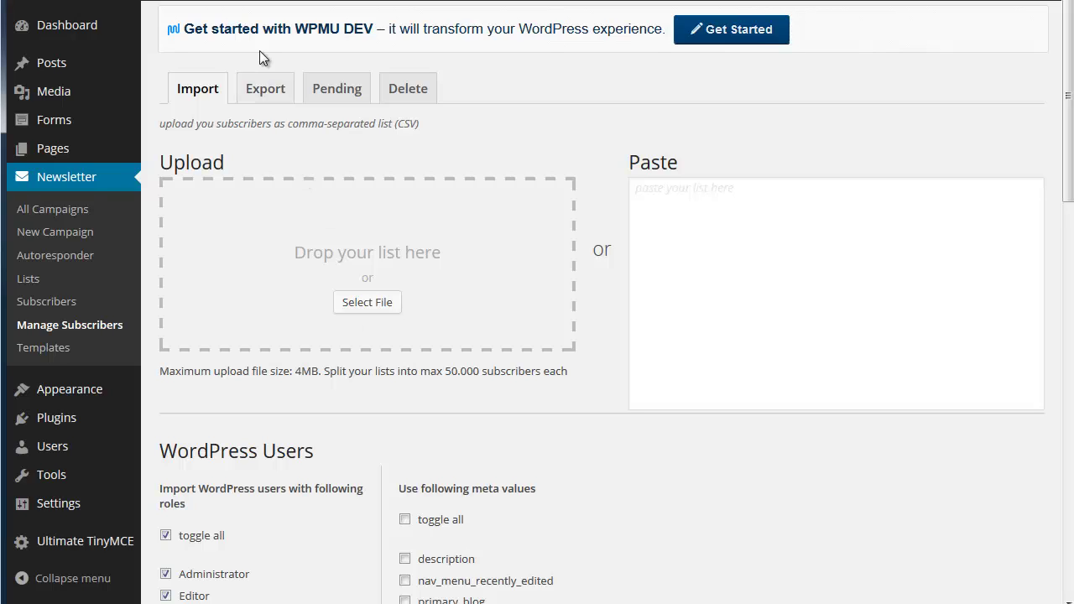
# View the Export and Pending tabs (no pending subscribers), then return to All Campaigns
pyautogui.click(263, 94)
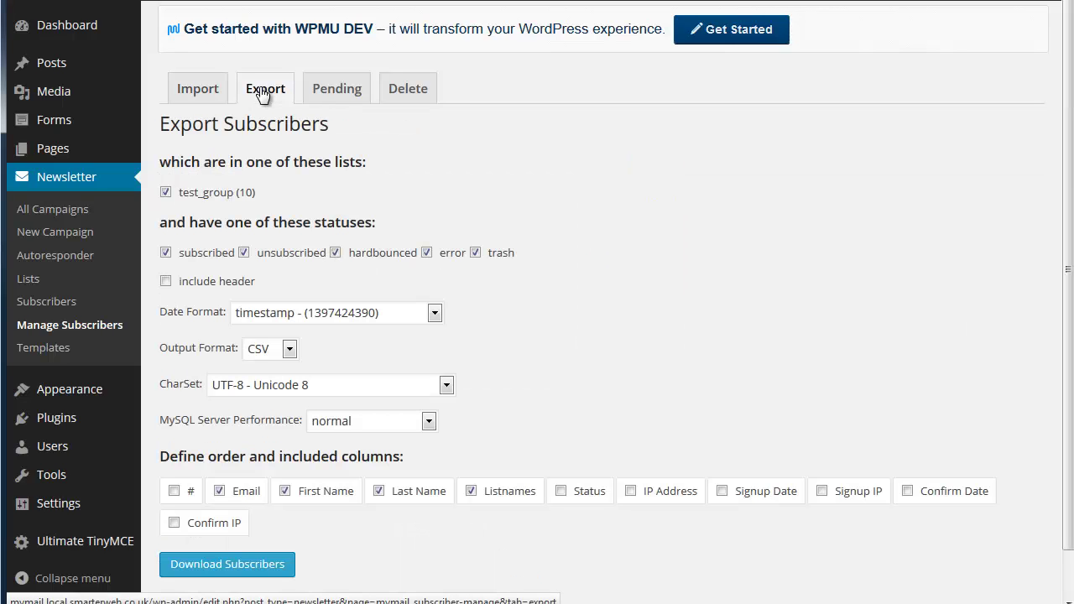
pyautogui.click(328, 98)
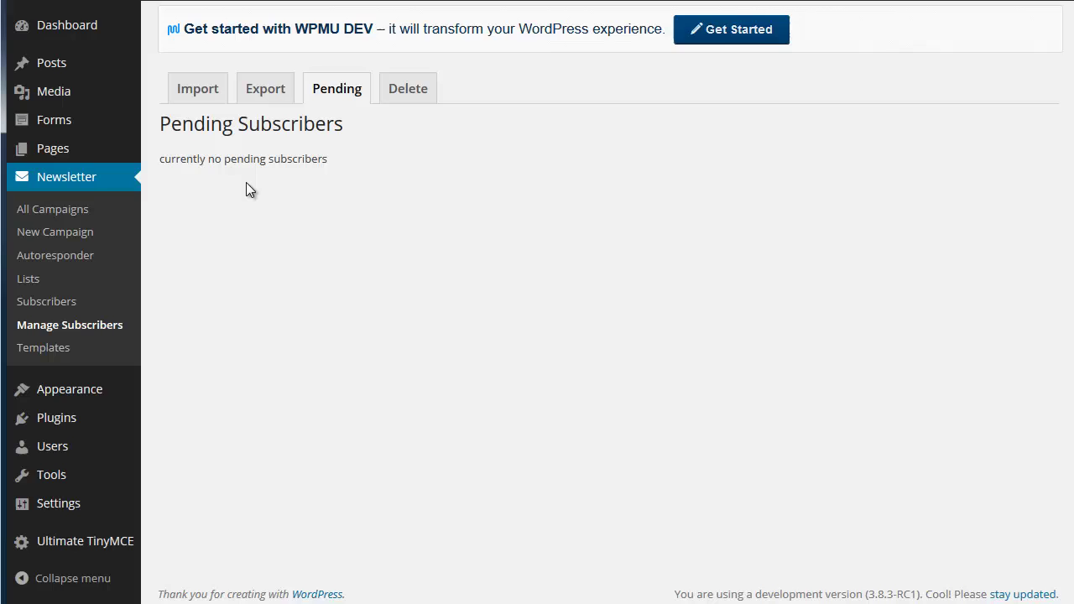
pyautogui.click(61, 215)
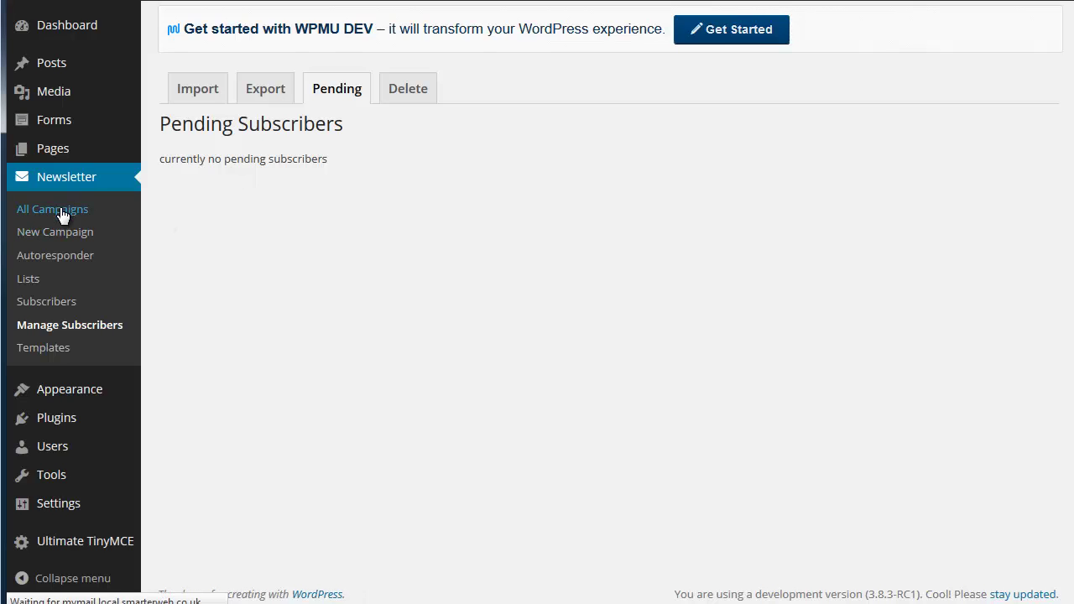